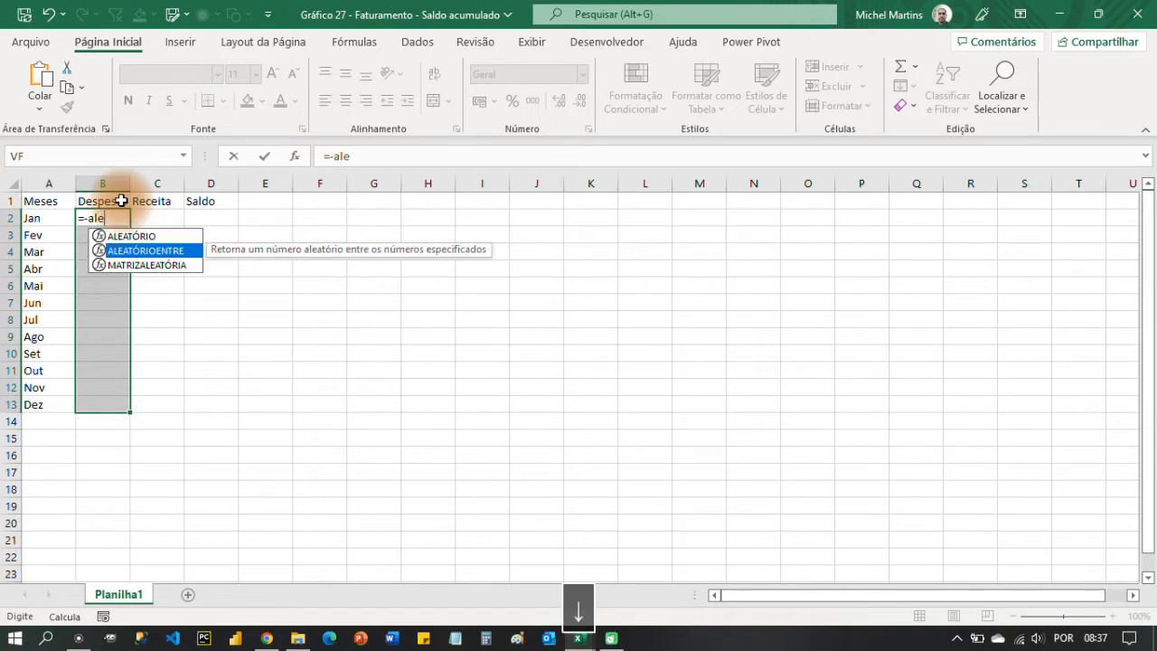
Step: Fill B2:B13 under Despesas with the formula =-ALEATÓRIOENTRE(10000;50000)
{"action": "type", "text": "10000;50000)"}
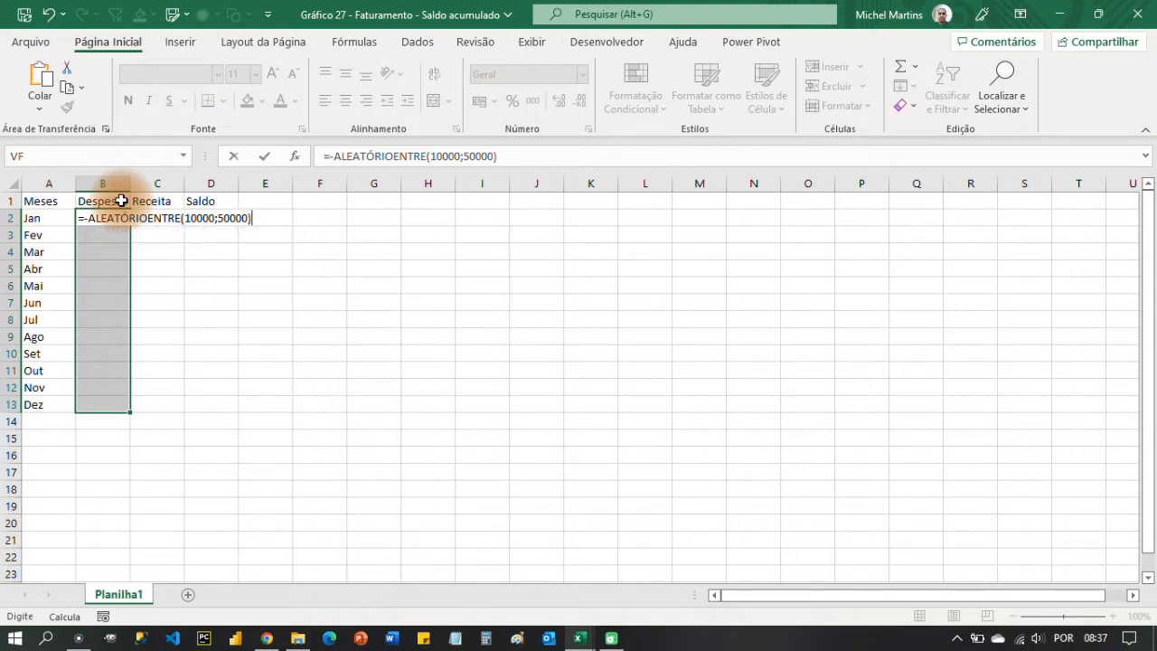
{"action": "key", "text": "ctrl+Return"}
Step: Fill C2:C13 under Receita with the formula =ALEATÓRIOENTRE(20000;60000)
{"action": "key", "text": "Right"}
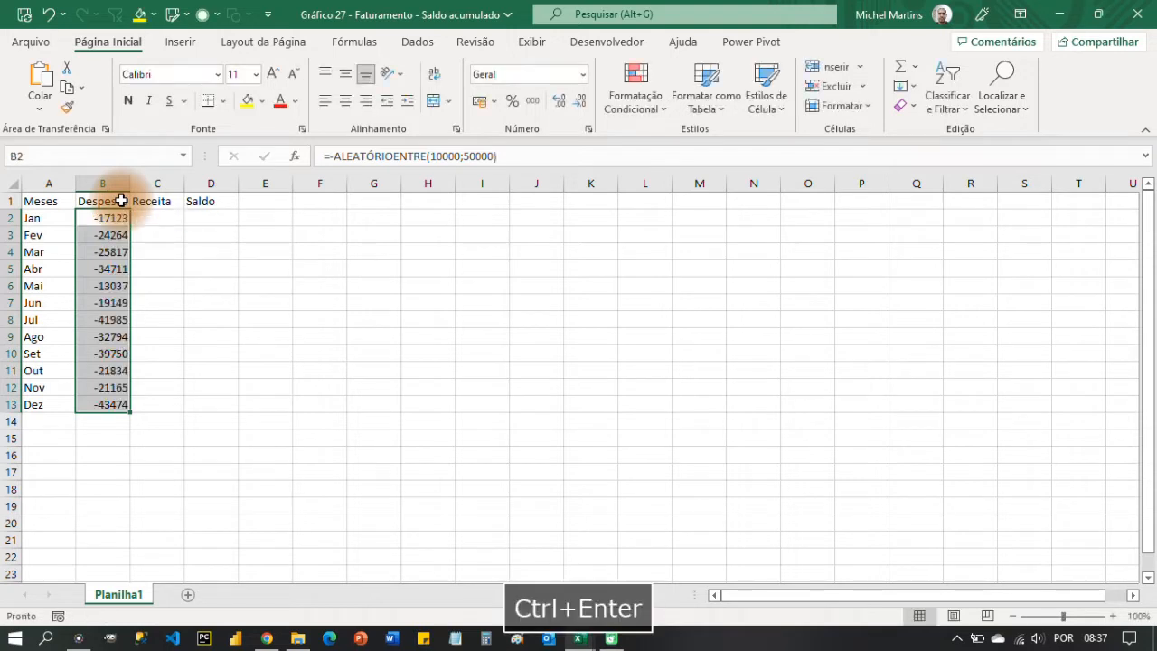
{"action": "key", "text": "shift+Down"}
{"action": "key", "text": "shift+Down"}
{"action": "key", "text": "shift+Down"}
{"action": "key", "text": "shift+Down"}
{"action": "key", "text": "shift+Down"}
{"action": "key", "text": "shift+Down"}
{"action": "key", "text": "shift+Down"}
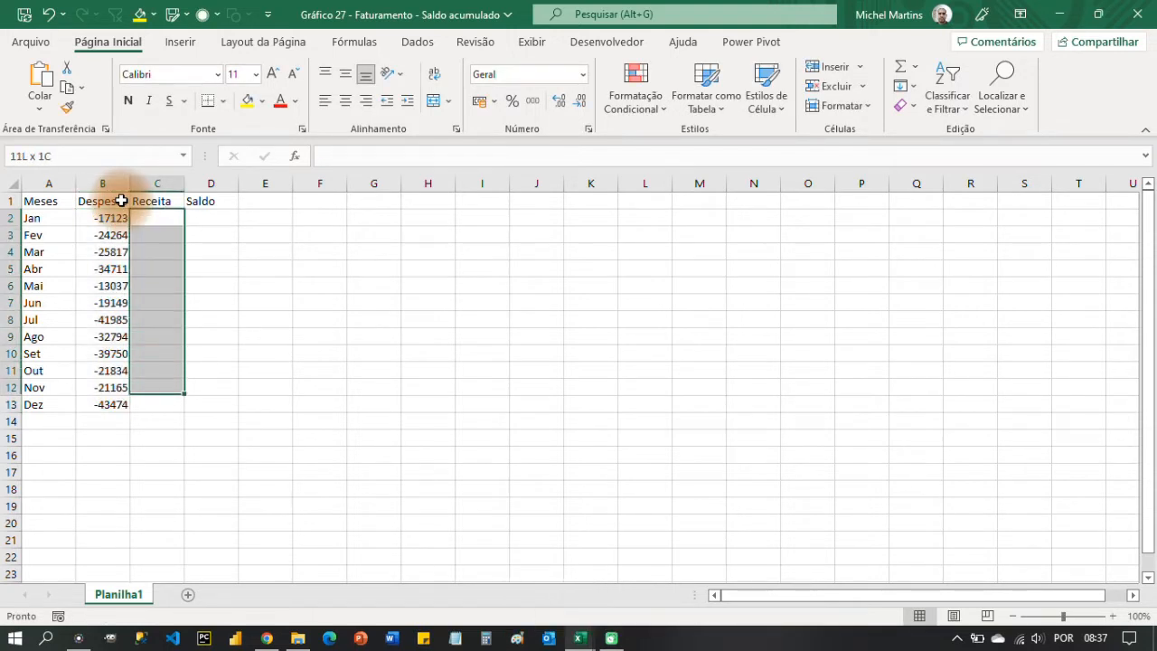
{"action": "type", "text": "=alea"}
{"action": "key", "text": "Down"}
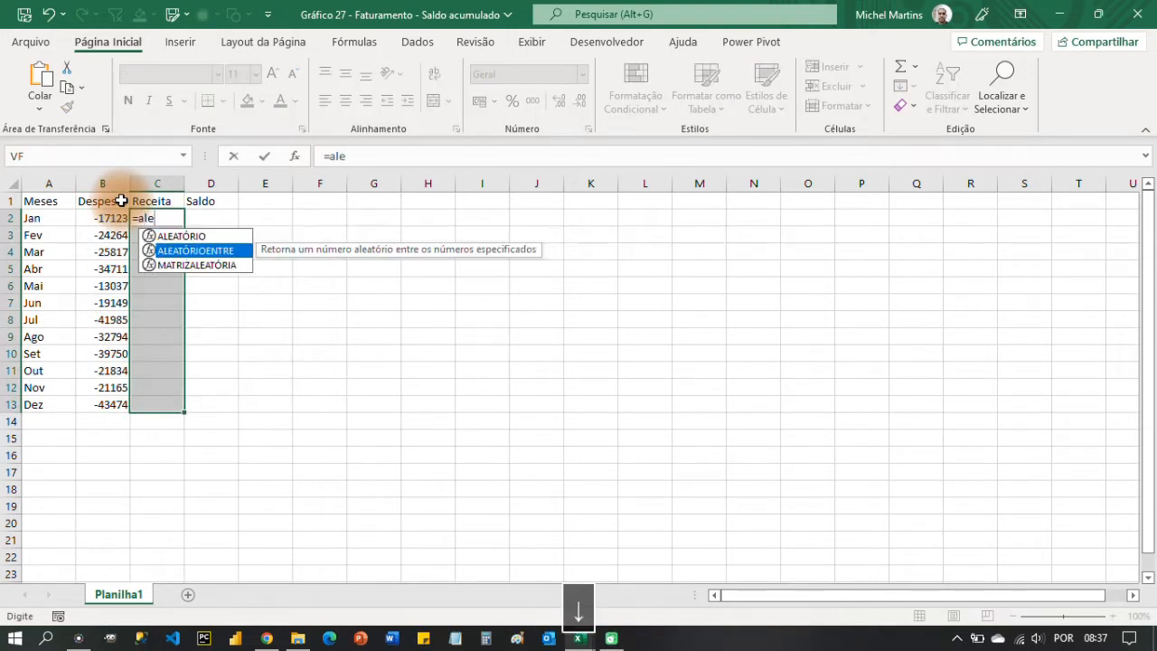
{"action": "key", "text": "Tab"}
{"action": "type", "text": "2"}
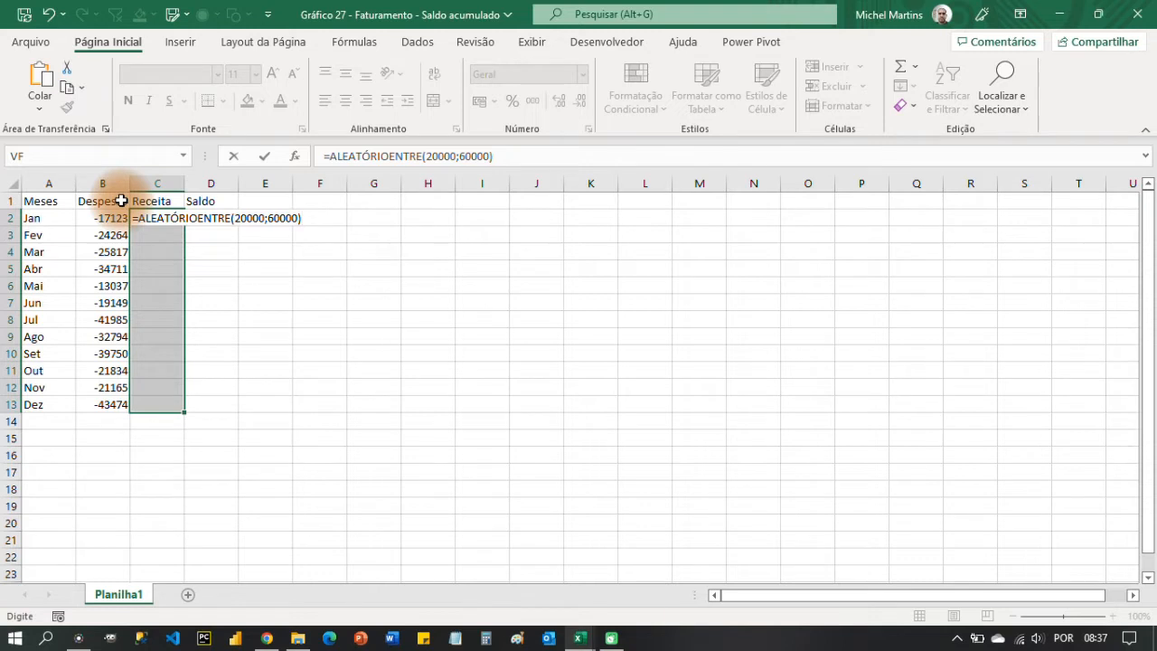
{"action": "key", "text": "ctrl+Return"}
Step: Enter a formula in D2 that adds January's Receita and Despesas as the first Saldo
{"action": "key", "text": "Right"}
{"action": "type", "text": "="}
{"action": "key", "text": "Left"}
{"action": "type", "text": "+"}
{"action": "key", "text": "Right"}
{"action": "key", "text": "Return"}
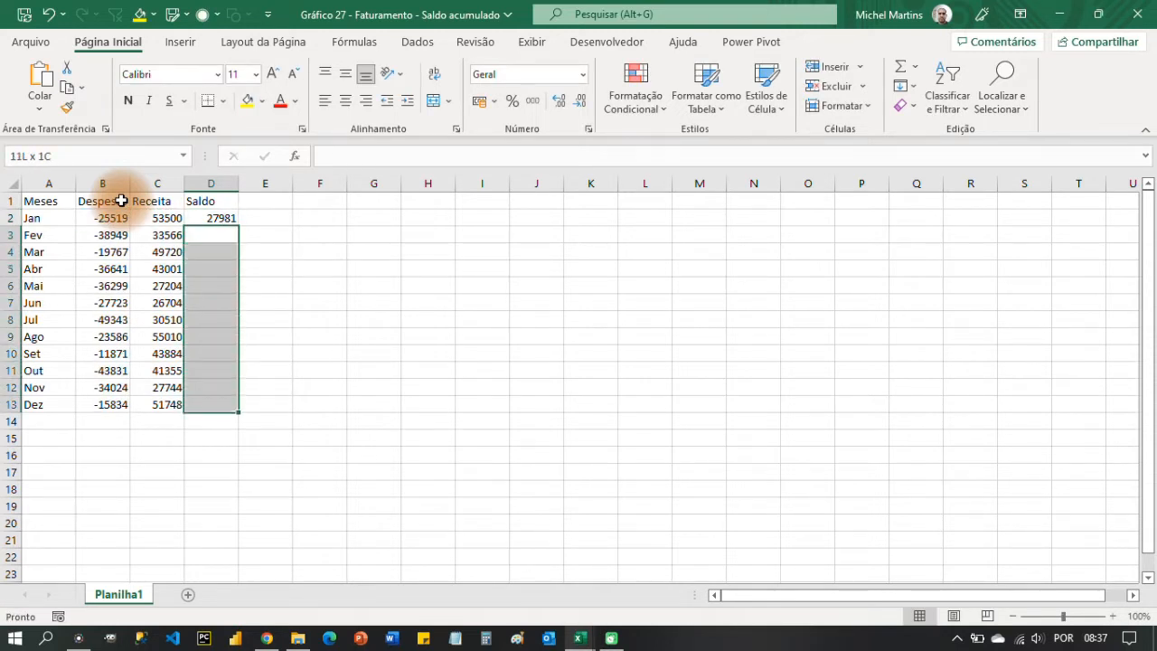
Step: Fill D3:D13 with the running balance formula =B3+C3+D2
{"action": "type", "text": "="}
{"action": "key", "text": "Left"}
{"action": "key", "text": "Left"}
{"action": "type", "text": "+"}
{"action": "key", "text": "Left"}
{"action": "type", "text": "+"}
{"action": "key", "text": "Up"}
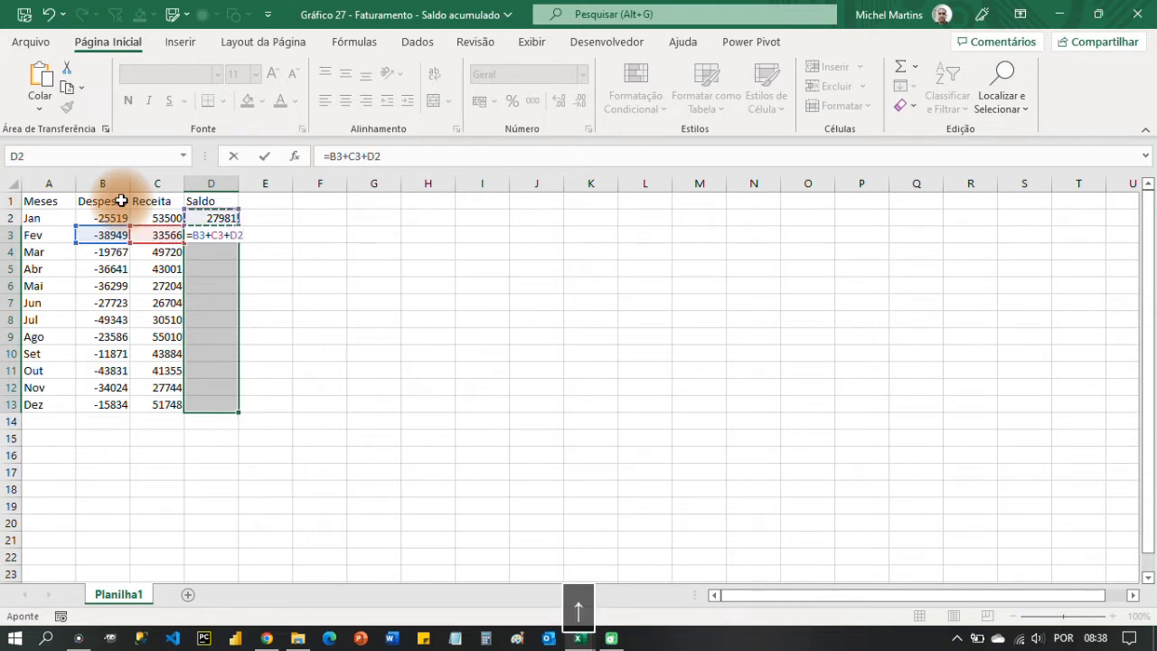
{"action": "key", "text": "ctrl+Return"}
Step: Format the values in B2:D13 as R$ accounting currency without decimal places
{"action": "left_click_drag", "start_coordinate": [103, 222], "coordinate": [211, 403]}
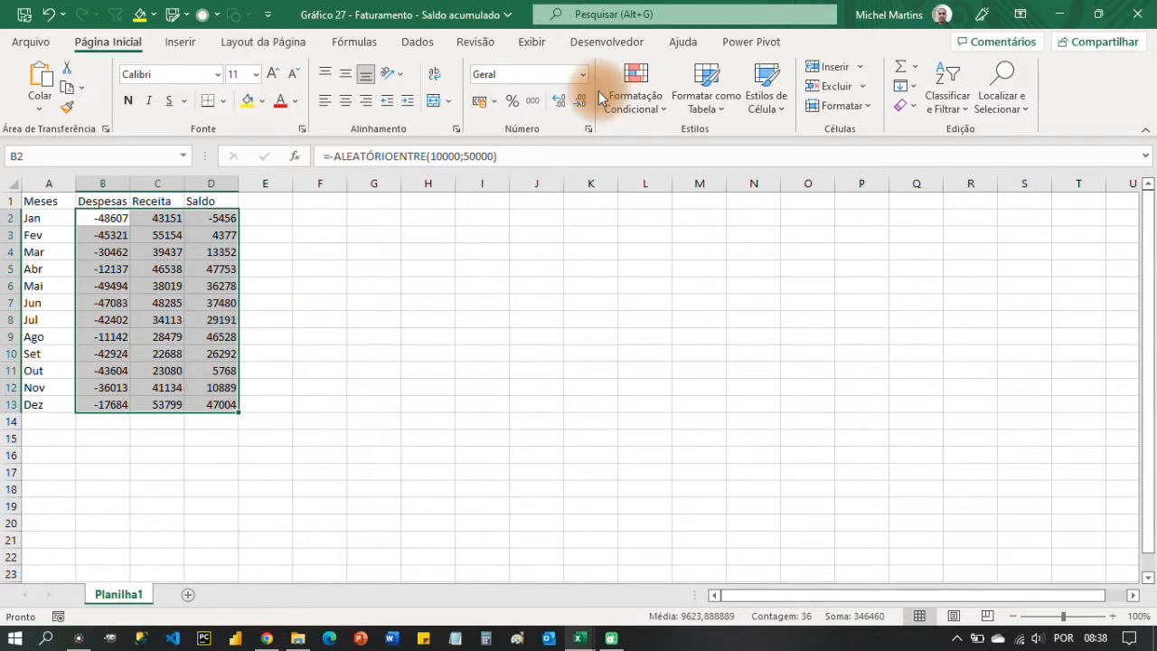
{"action": "left_click", "coordinate": [479, 102]}
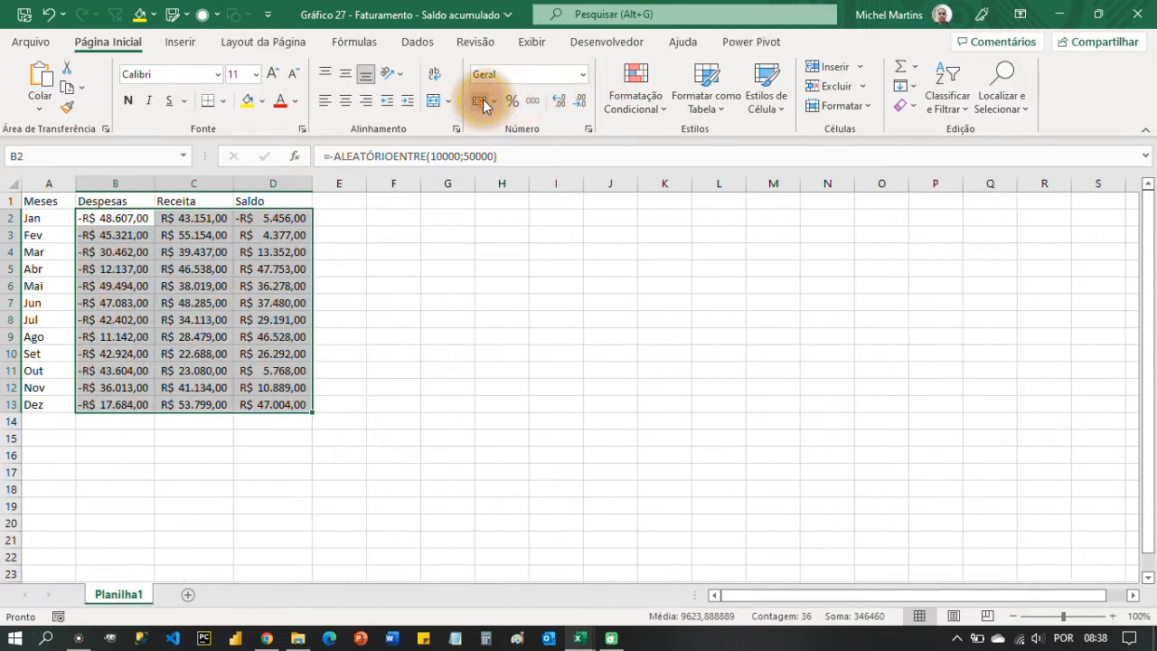
{"action": "left_click", "coordinate": [579, 101]}
{"action": "left_click", "coordinate": [579, 101]}
Step: Autofit the widths of columns B to D to their contents
{"action": "left_click_drag", "start_coordinate": [259, 184], "coordinate": [146, 190]}
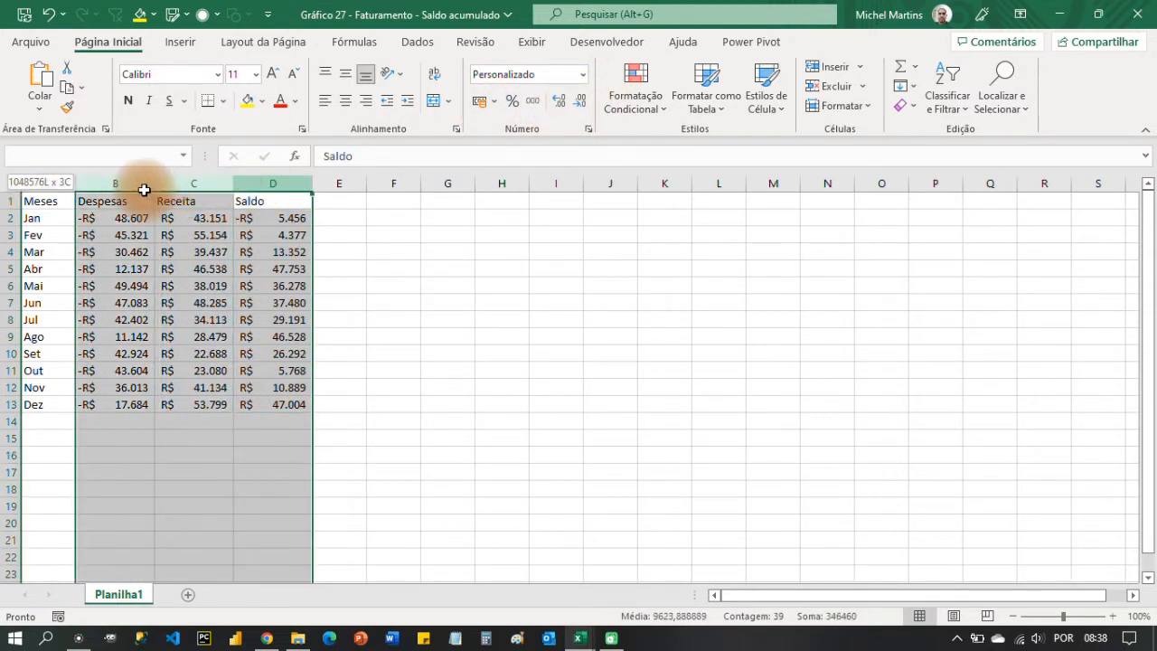
{"action": "double_click", "coordinate": [153, 183]}
{"action": "left_click", "coordinate": [122, 268]}
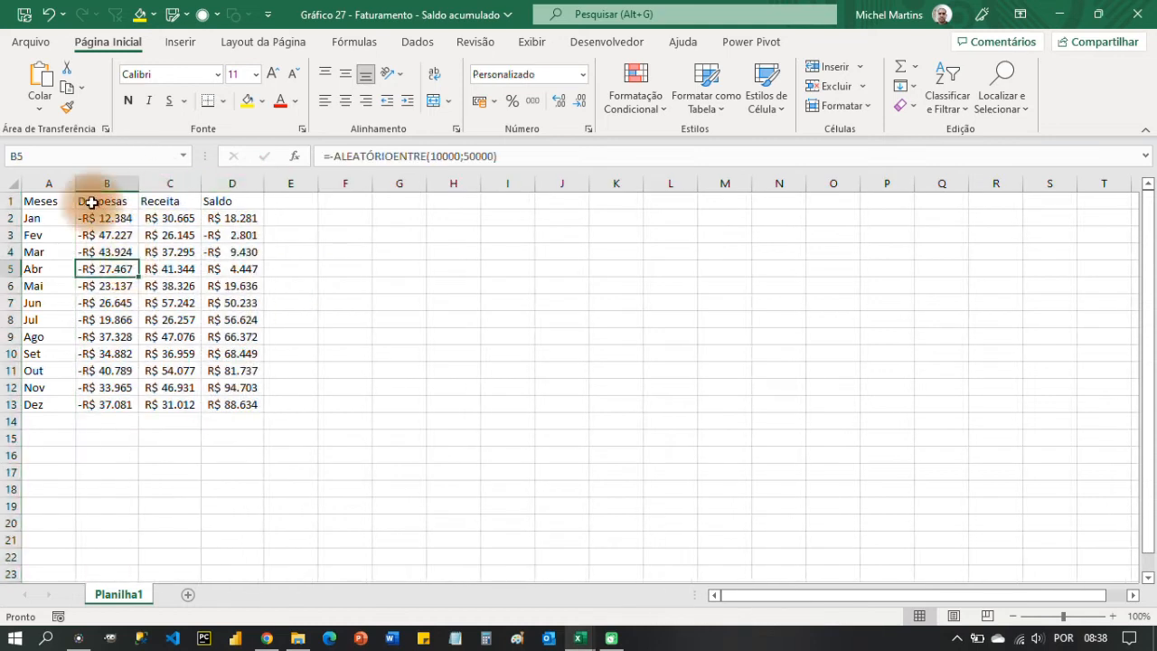
Step: Insert a 2D clustered column chart from the data in A1:D13
{"action": "left_click_drag", "start_coordinate": [76, 184], "coordinate": [217, 398]}
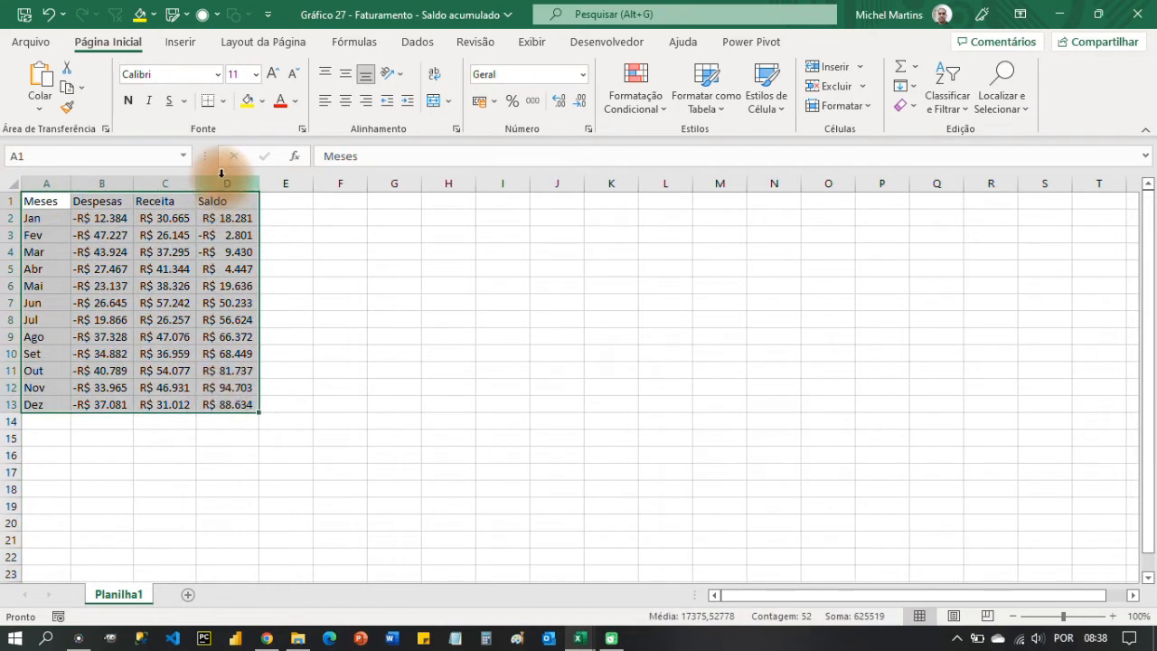
{"action": "left_click", "coordinate": [181, 45]}
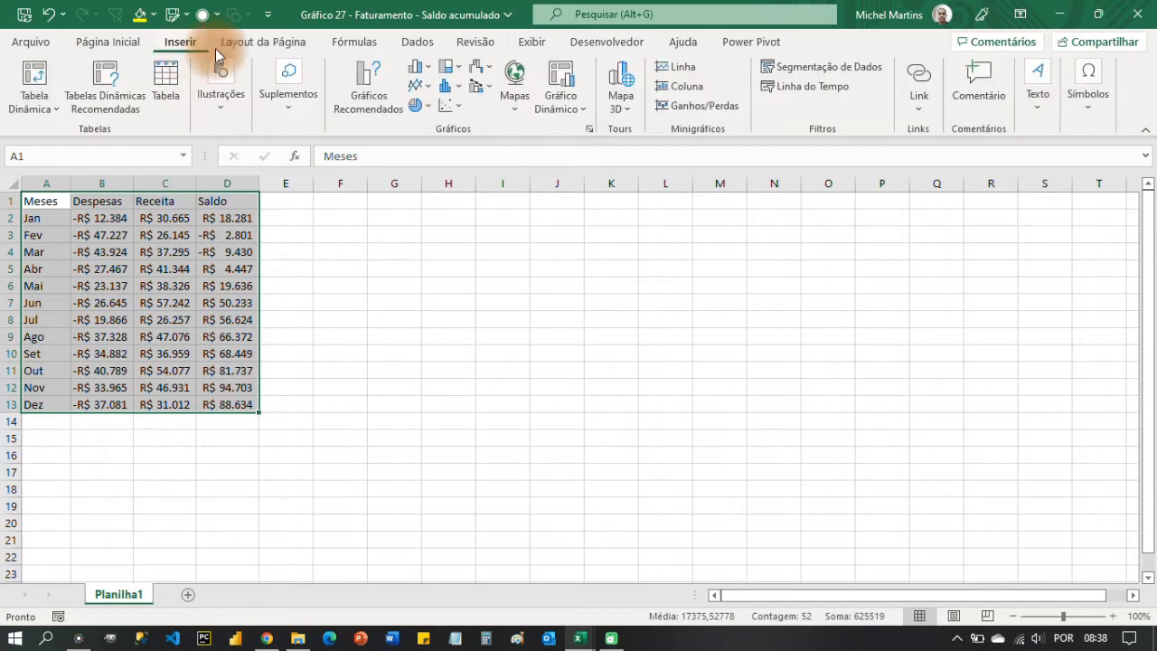
{"action": "left_click", "coordinate": [428, 73]}
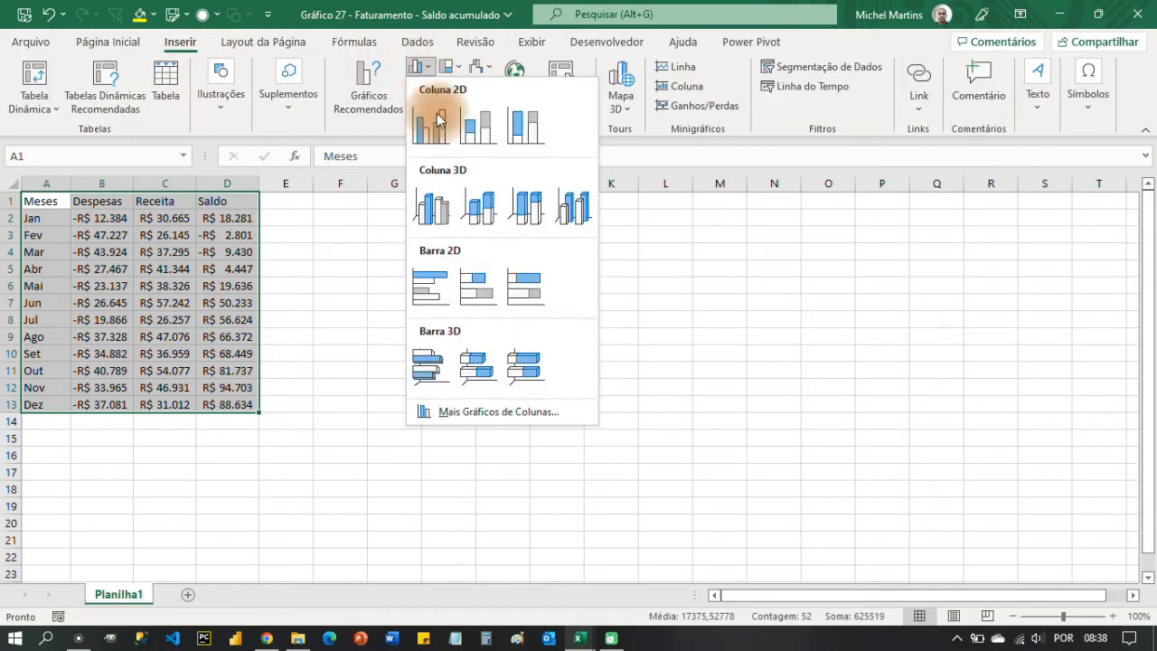
{"action": "left_click", "coordinate": [437, 136]}
Step: Move the chart to the sheet's top-left corner and enlarge it to cover about columns A to K and rows 1 to 22
{"action": "left_click_drag", "start_coordinate": [775, 296], "coordinate": [669, 221]}
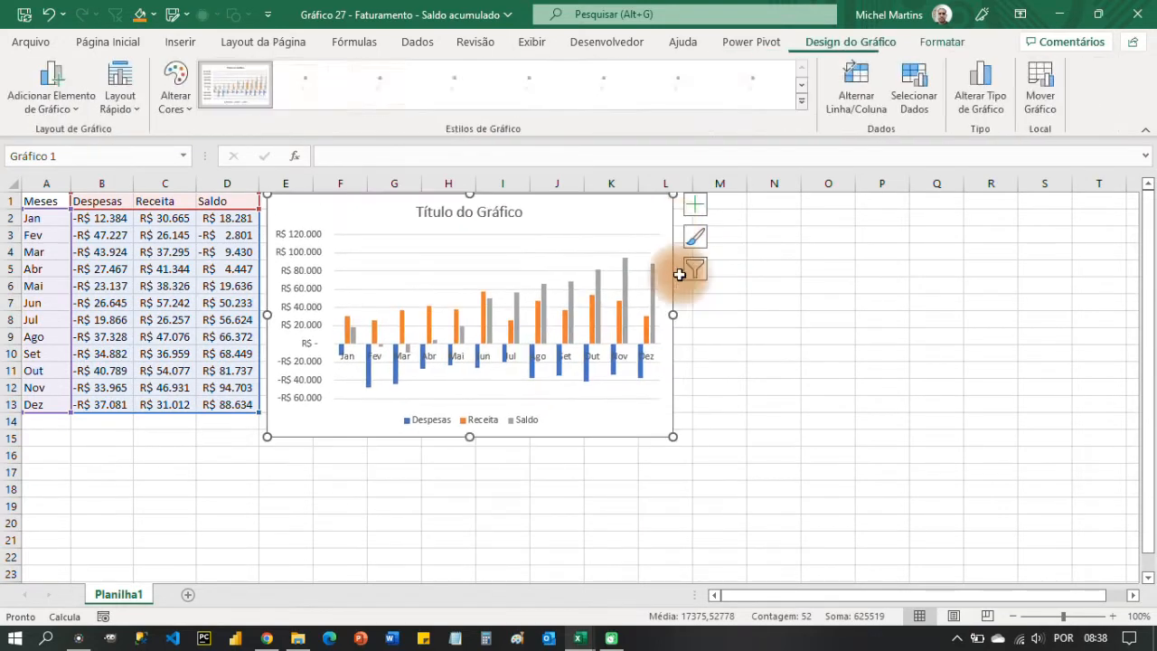
{"action": "mouse_move", "coordinate": [694, 469]}
{"action": "left_mouse_down"}
{"action": "mouse_move", "coordinate": [780, 558]}
{"action": "mouse_move", "coordinate": [777, 502]}
{"action": "mouse_move", "coordinate": [674, 485]}
{"action": "mouse_move", "coordinate": [515, 485]}
{"action": "left_mouse_up"}
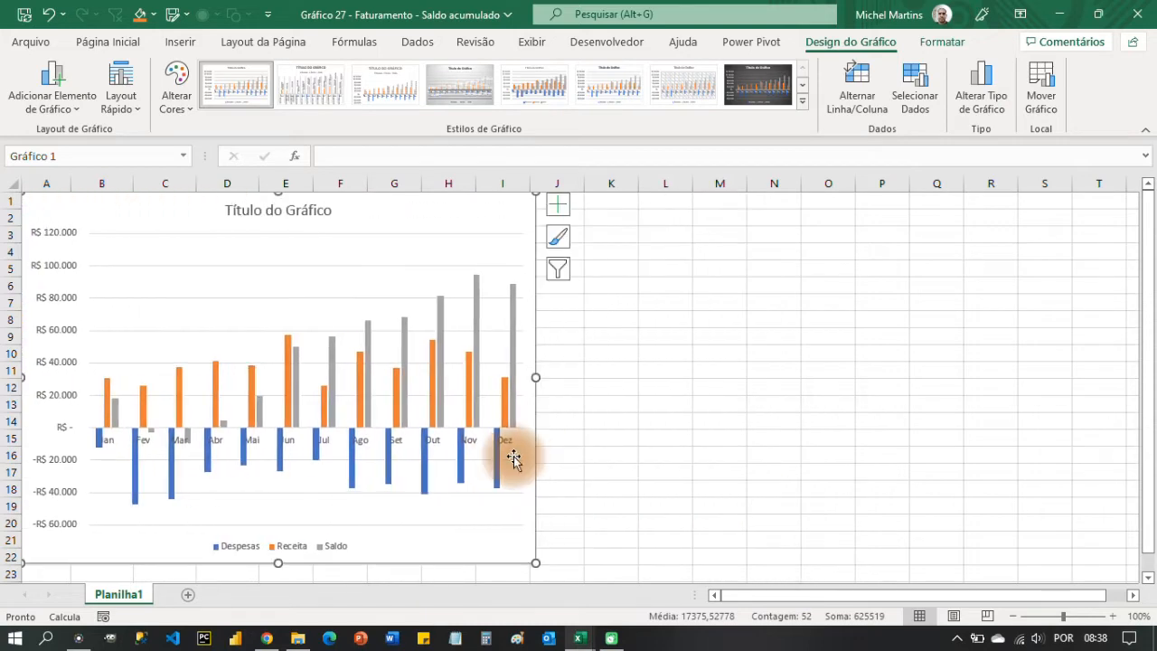
{"action": "left_click_drag", "start_coordinate": [534, 379], "coordinate": [641, 377]}
Step: Change the chart type of the Saldo series to Linha, keeping Despesas and Receita as clustered columns
{"action": "left_click", "coordinate": [614, 367]}
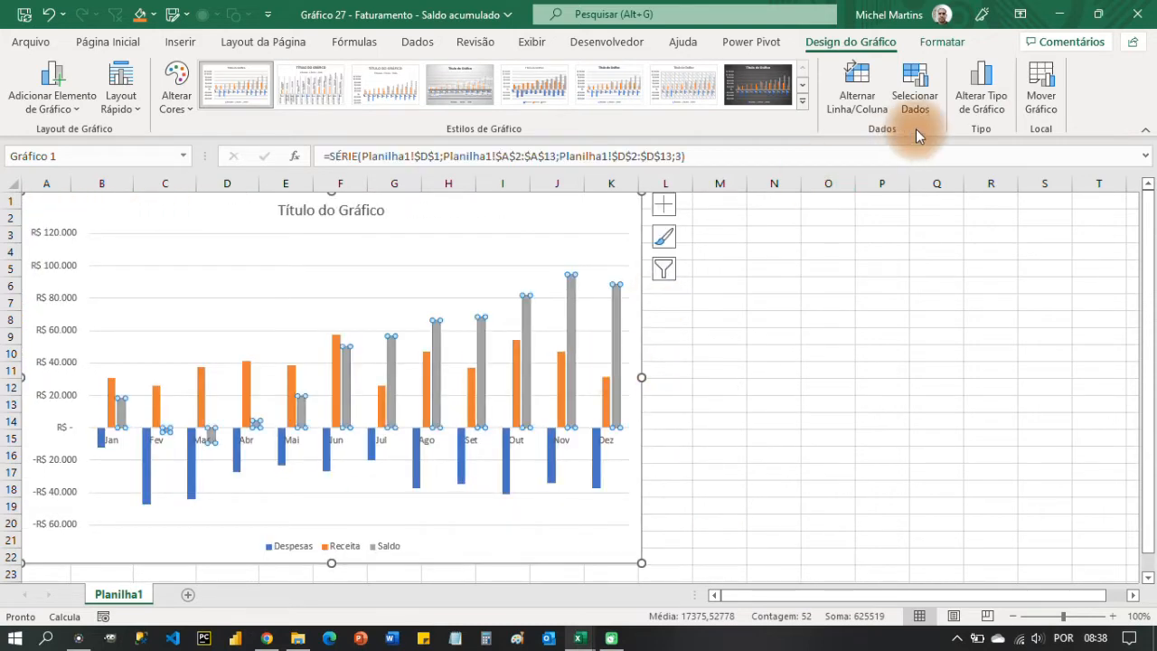
{"action": "left_click", "coordinate": [981, 98]}
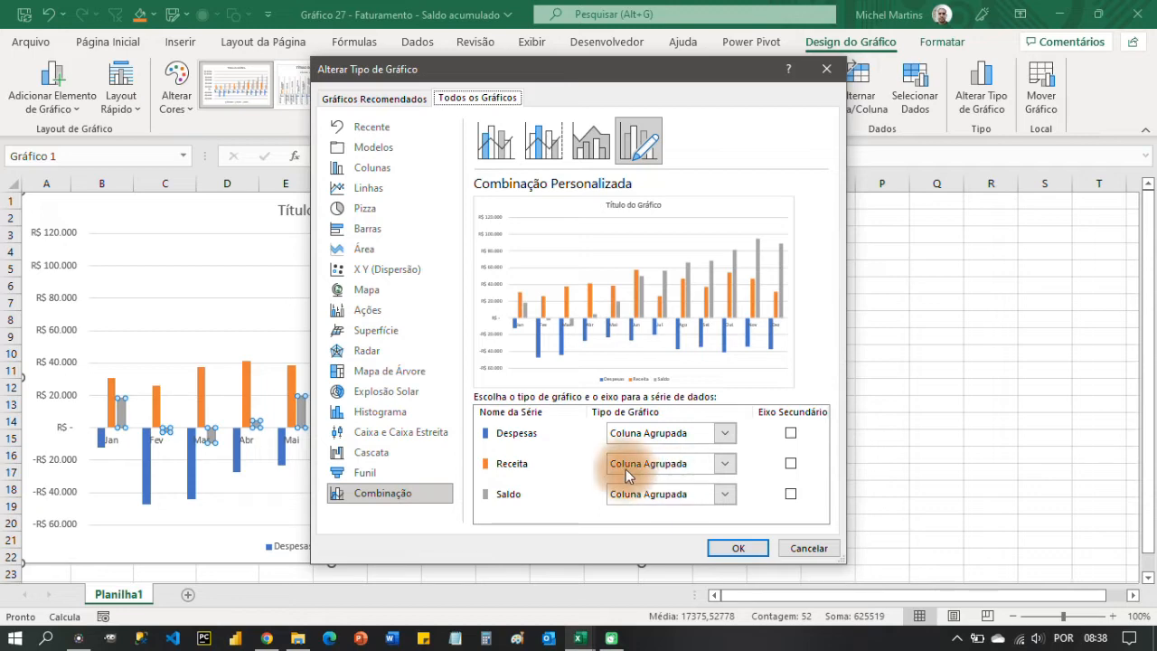
{"action": "left_click", "coordinate": [725, 494]}
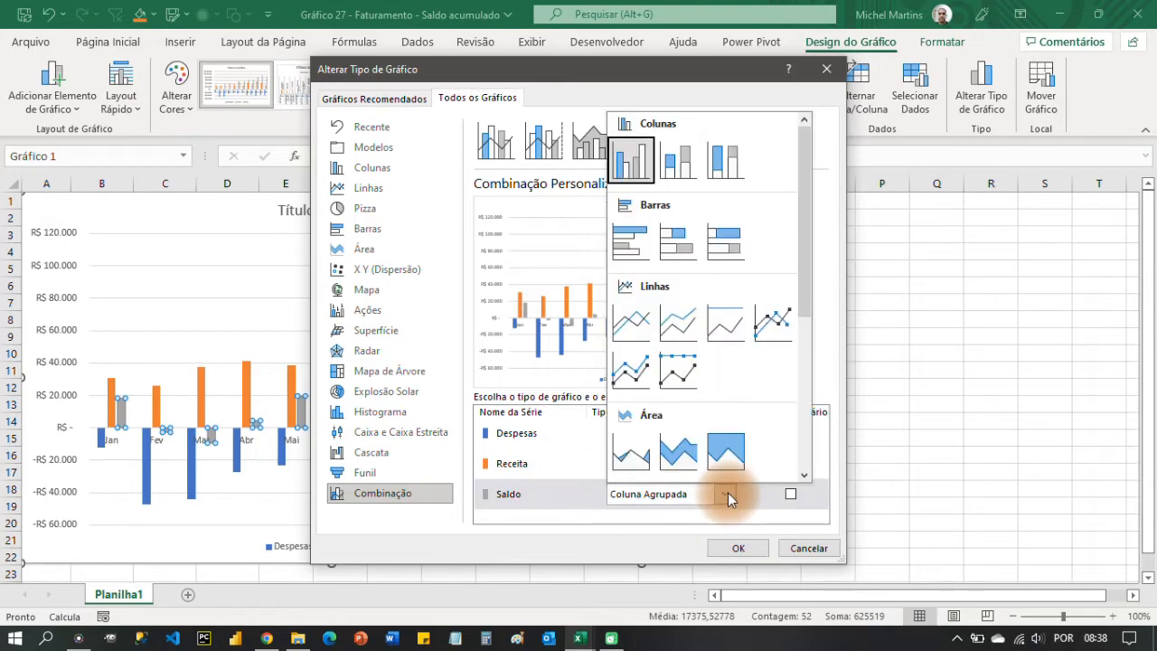
{"action": "left_click", "coordinate": [636, 333]}
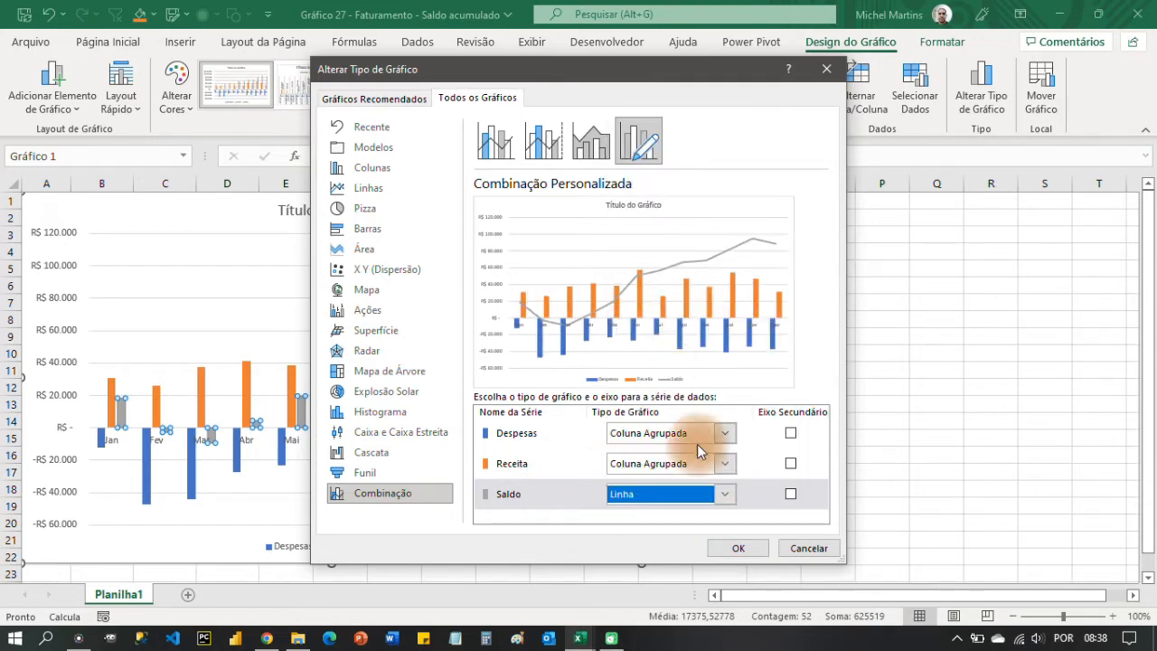
{"action": "left_click", "coordinate": [736, 546]}
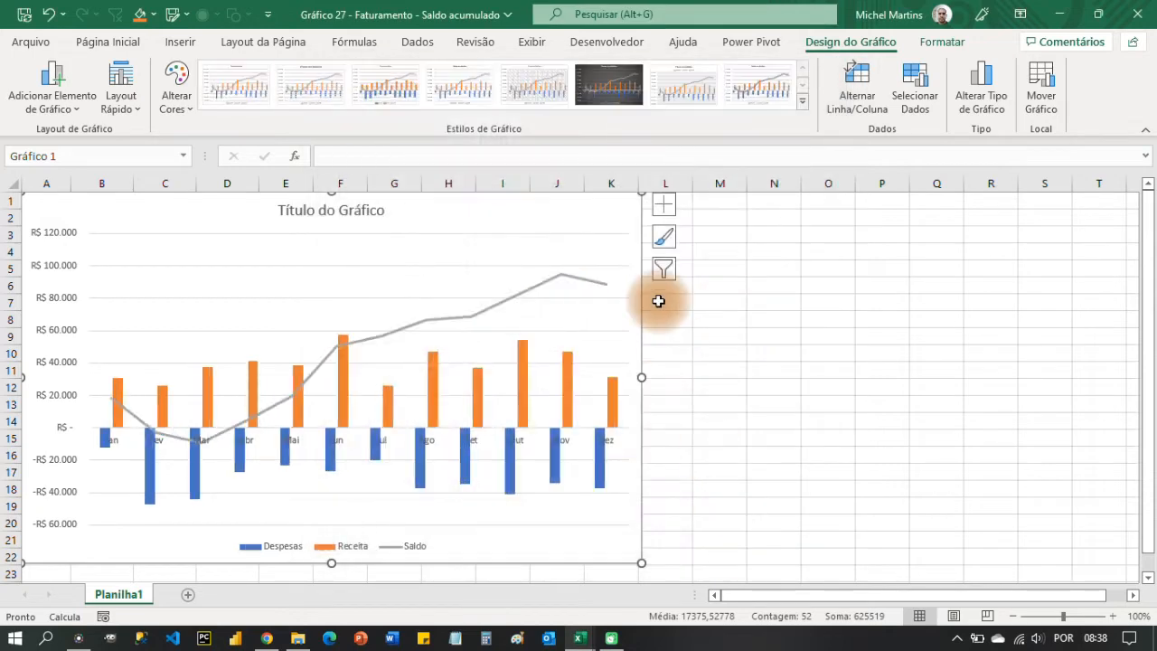
Step: Remove the gridlines and the primary vertical axis from the chart
{"action": "left_click", "coordinate": [664, 205]}
{"action": "left_click", "coordinate": [705, 327]}
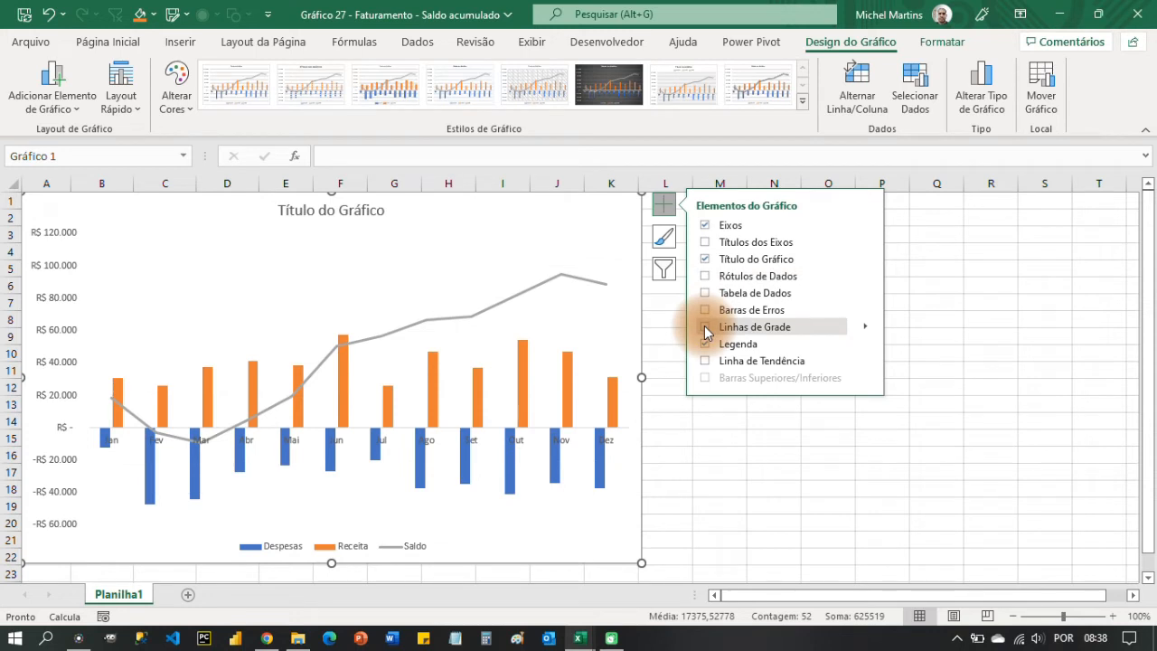
{"action": "left_click", "coordinate": [864, 225]}
{"action": "left_click", "coordinate": [900, 245]}
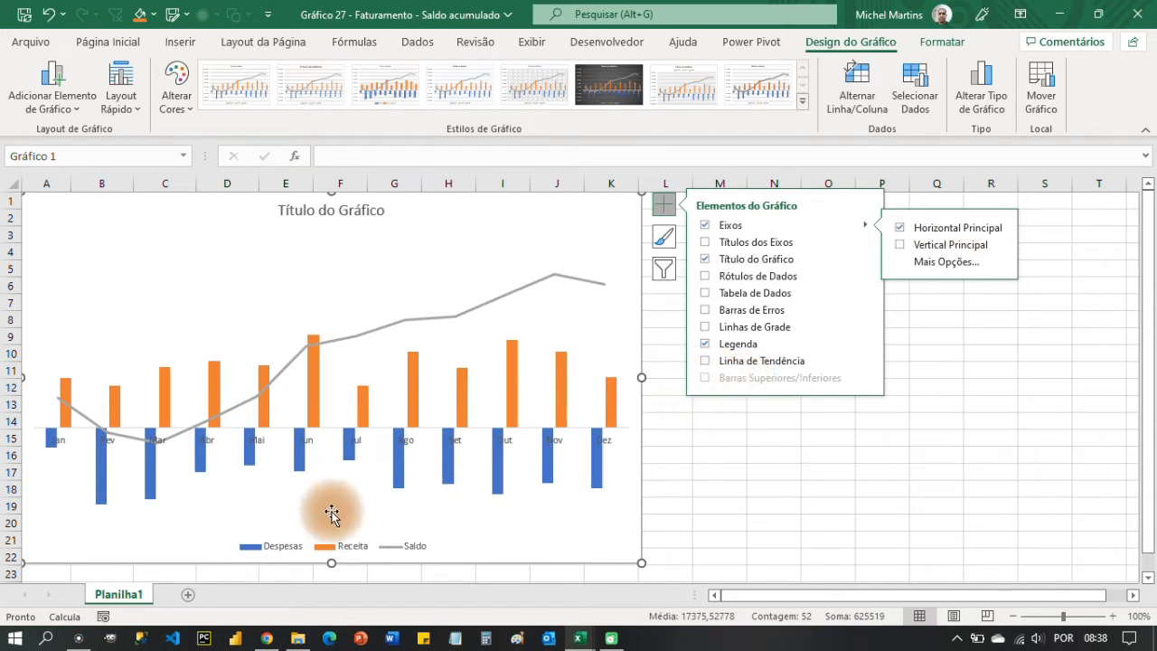
Step: Remove the legend from the chart
{"action": "mouse_move", "coordinate": [307, 489]}
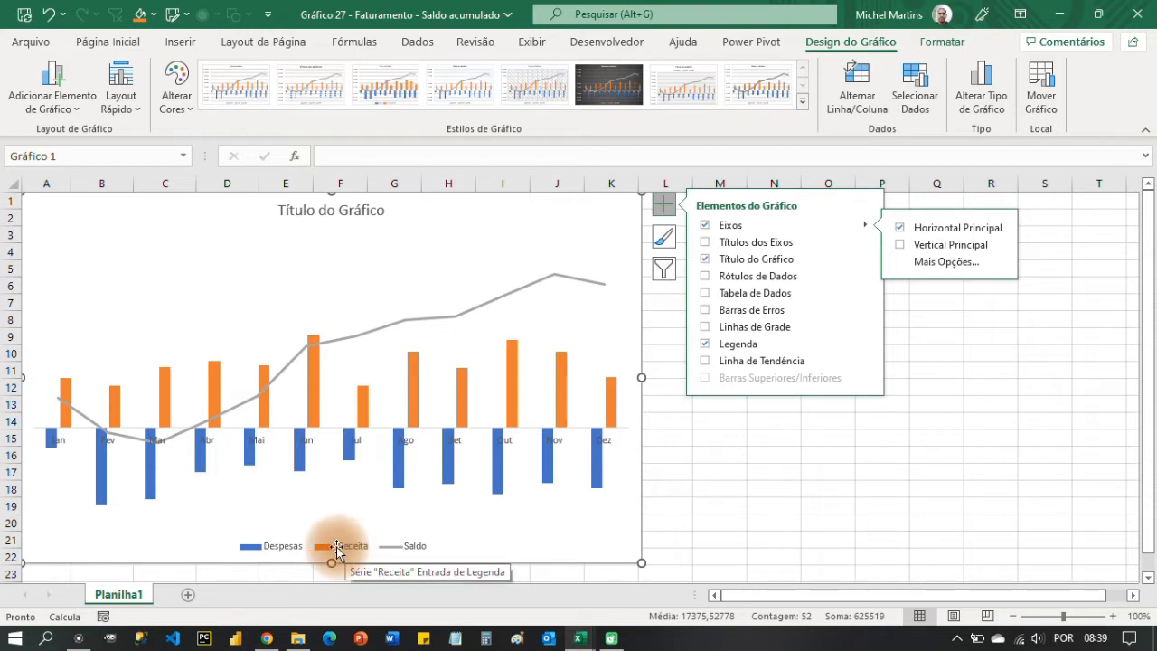
{"action": "mouse_move", "coordinate": [342, 402]}
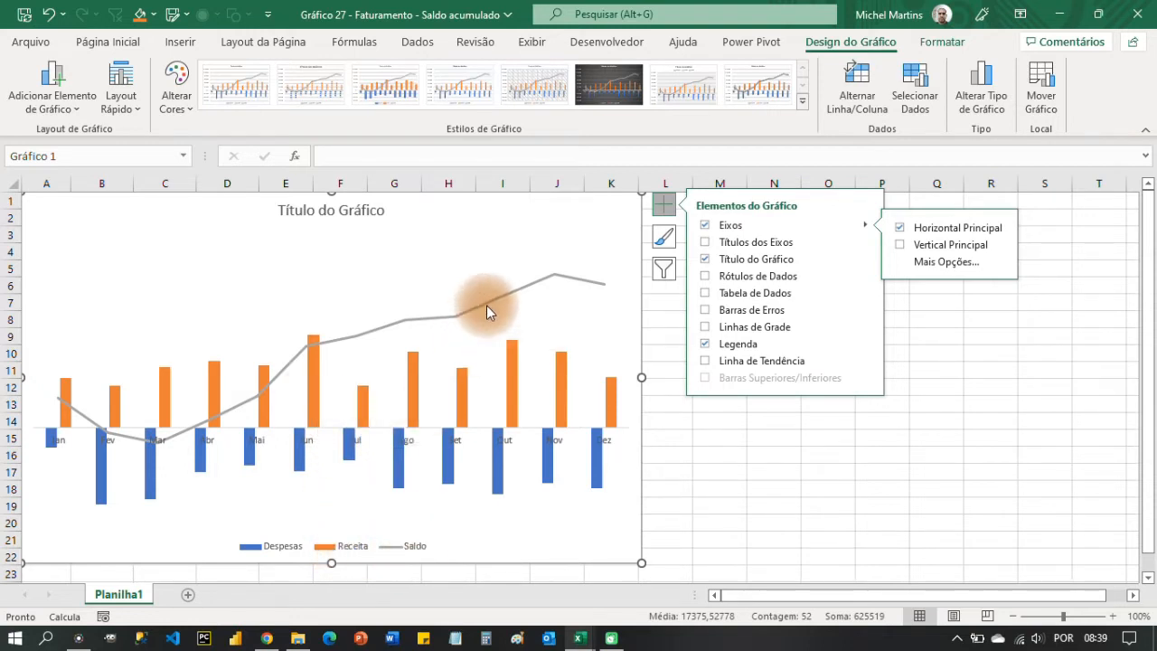
{"action": "left_click", "coordinate": [706, 350]}
{"action": "left_click", "coordinate": [673, 421]}
Step: Set the label position of the chart's horizontal month axis to Inferior
{"action": "left_click", "coordinate": [614, 458]}
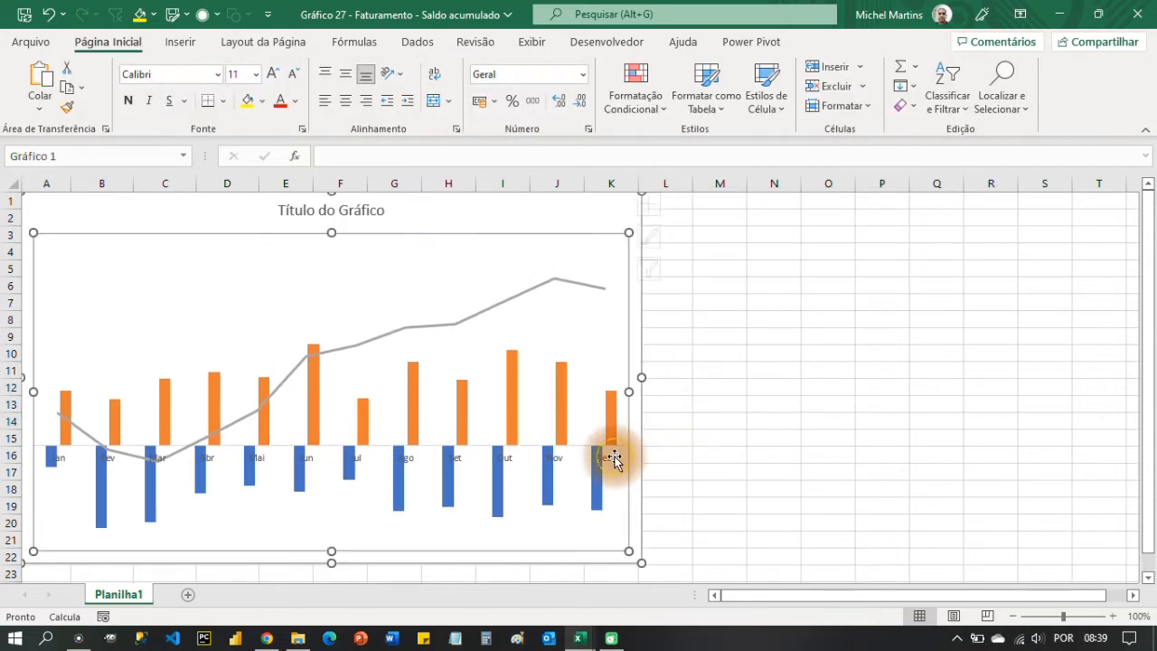
{"action": "left_click", "coordinate": [609, 463]}
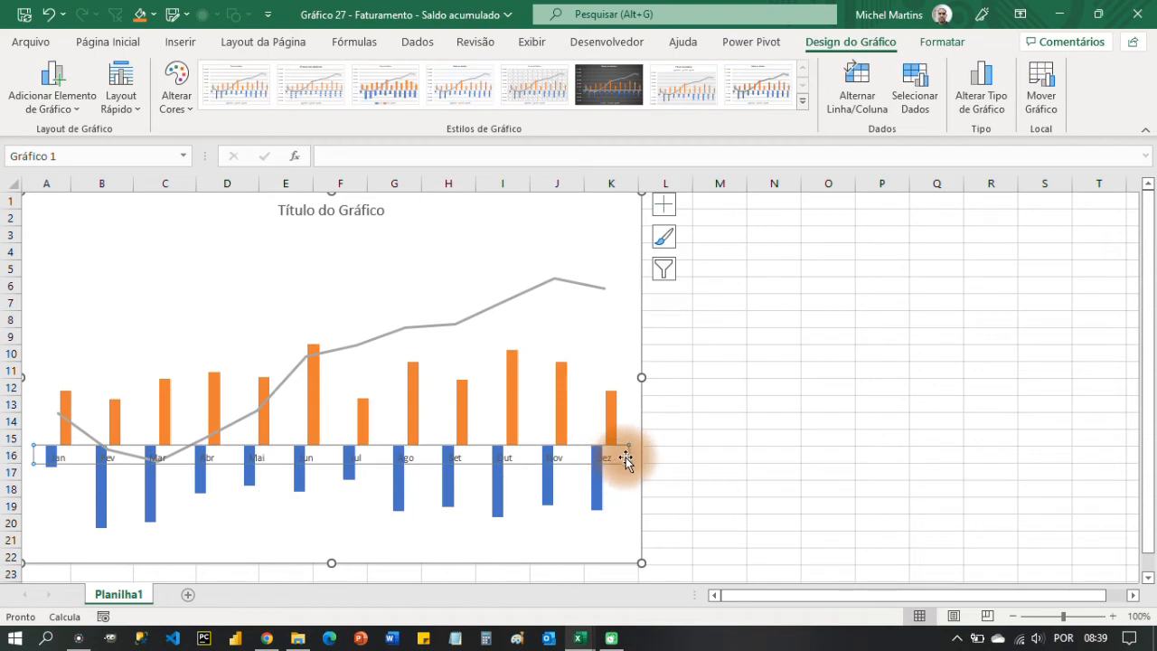
{"action": "right_click", "coordinate": [627, 454]}
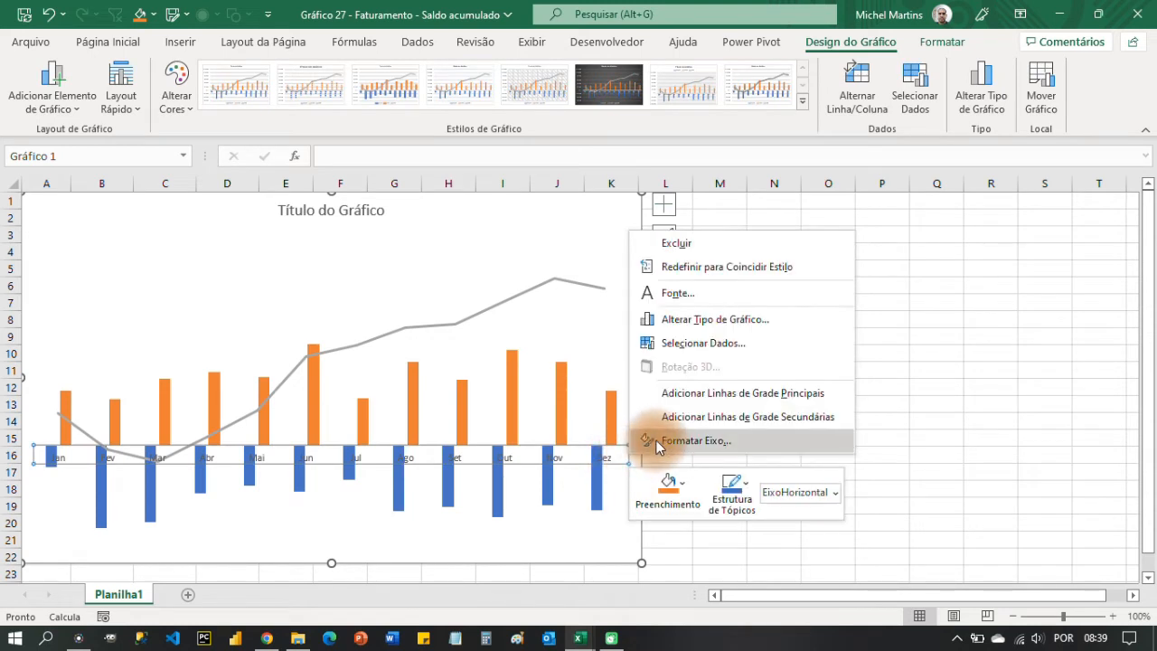
{"action": "left_click", "coordinate": [656, 440]}
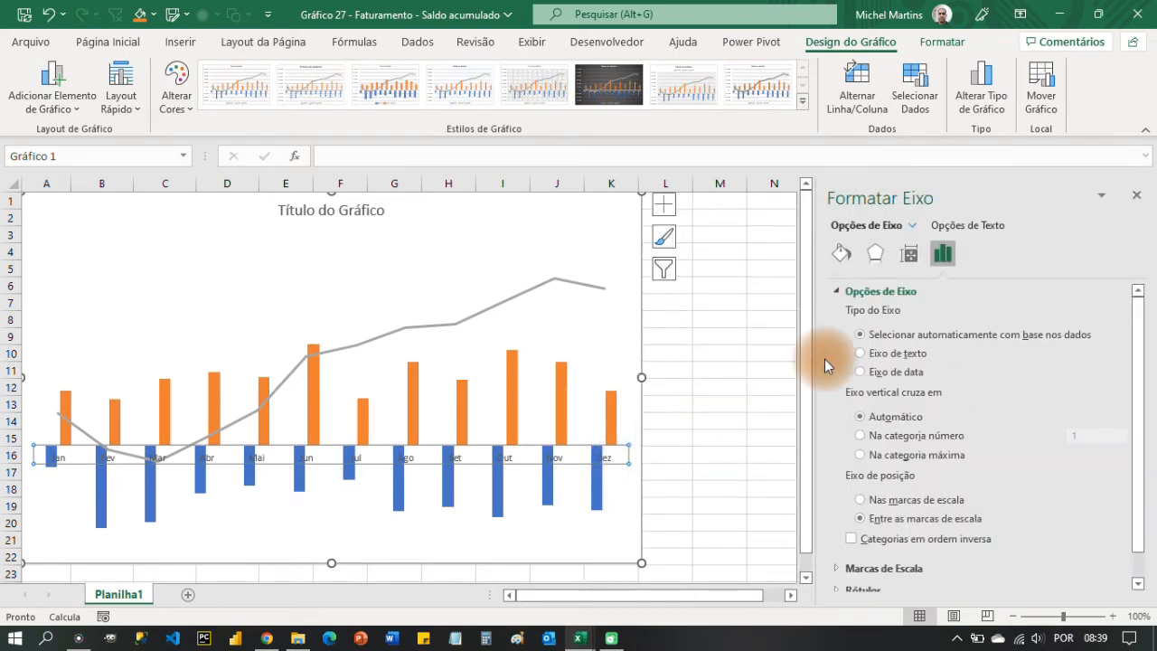
{"action": "left_click", "coordinate": [833, 291]}
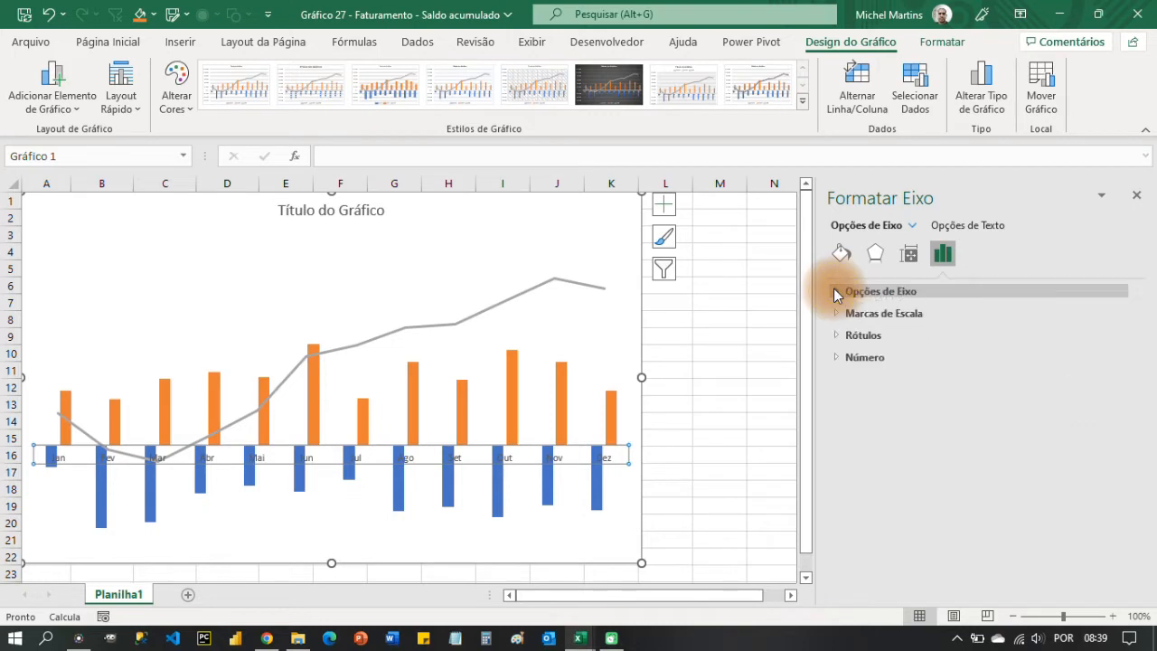
{"action": "left_click", "coordinate": [834, 335]}
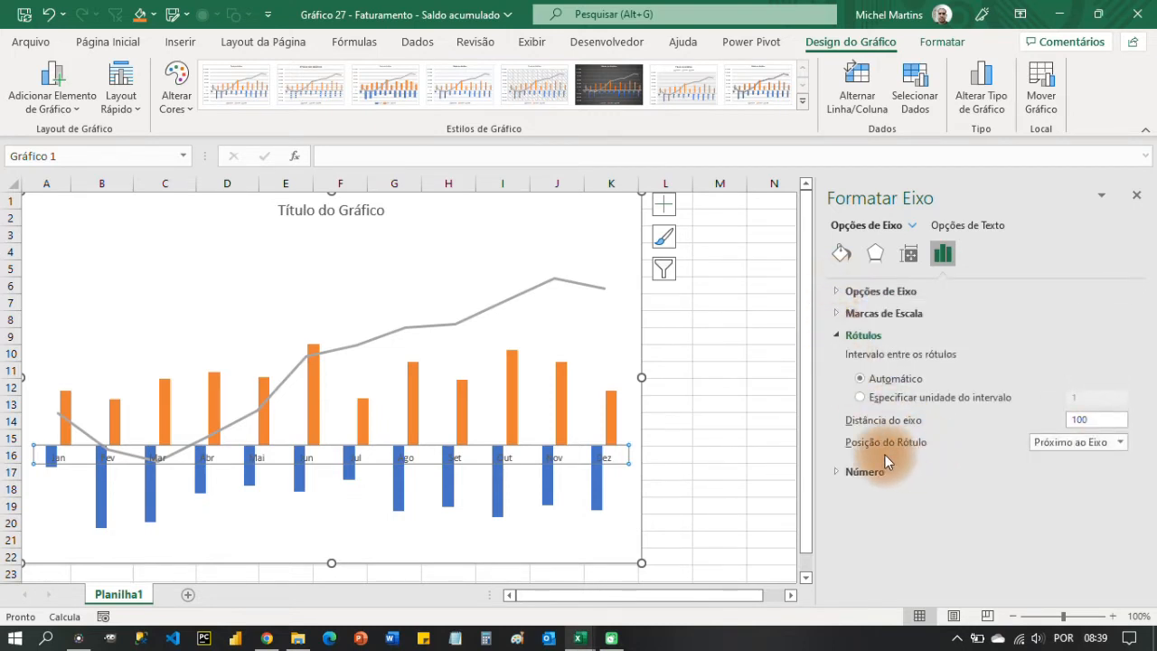
{"action": "left_click", "coordinate": [1118, 442]}
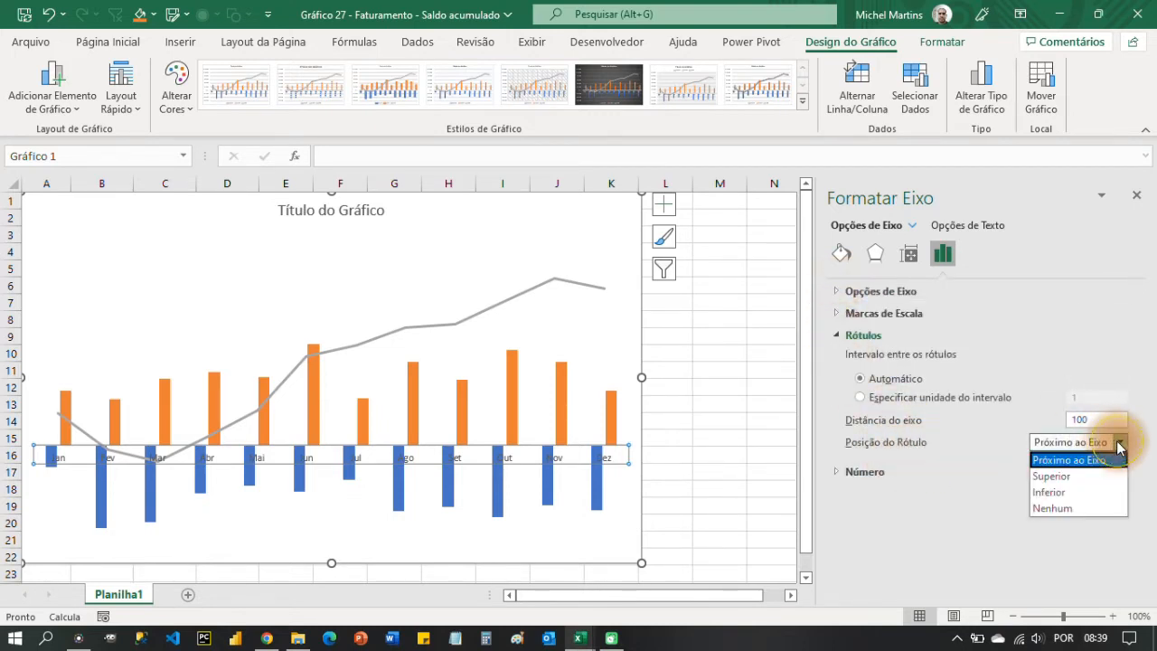
{"action": "left_click", "coordinate": [1065, 491]}
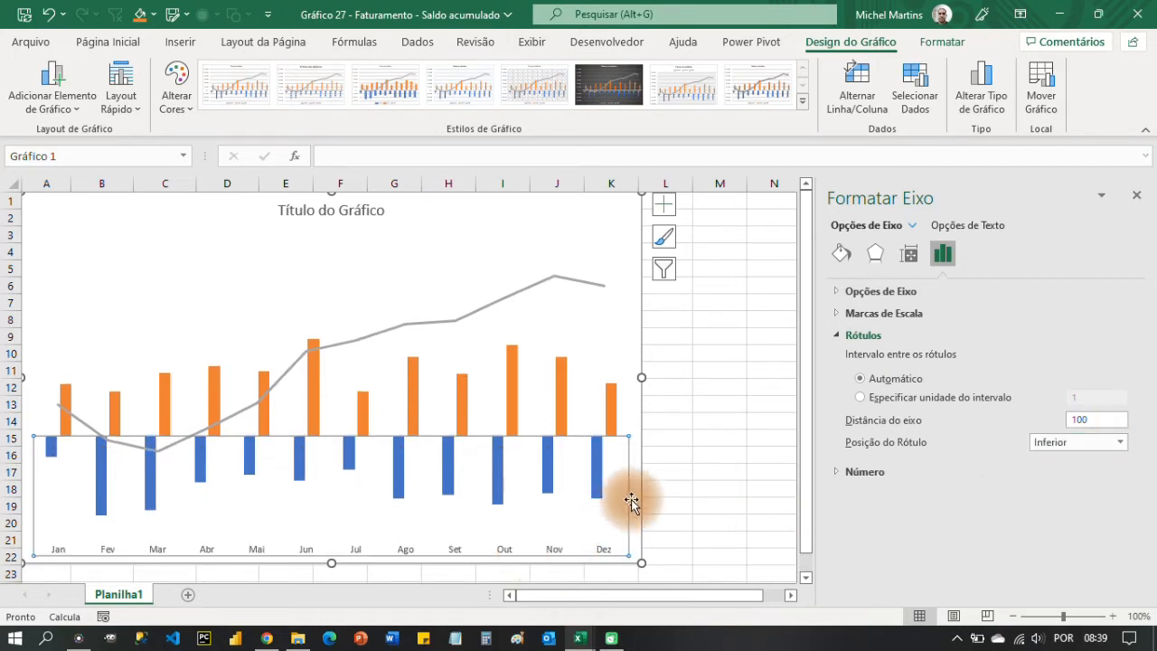
Step: Set the series overlap of the Receita and Despesas columns to 100%
{"action": "left_click", "coordinate": [609, 413]}
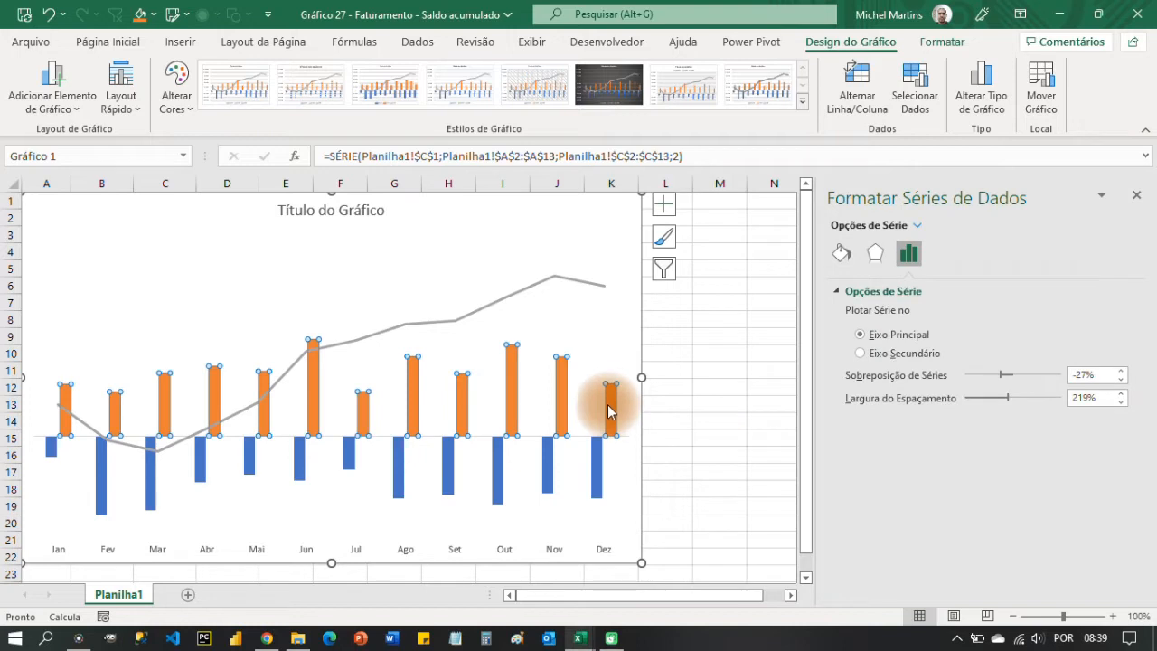
{"action": "left_click_drag", "start_coordinate": [1001, 373], "coordinate": [1066, 373]}
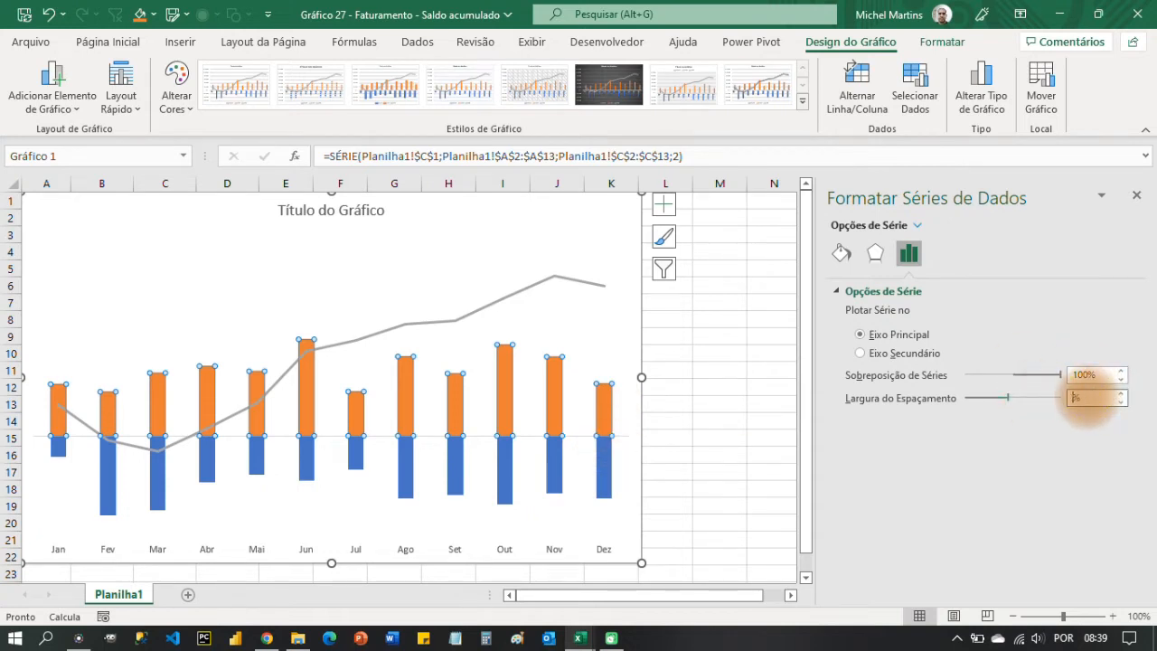
Step: Set the gap width of the Receita and Despesas columns to 65% and shift the chart very slightly
{"action": "key", "text": "Tab"}
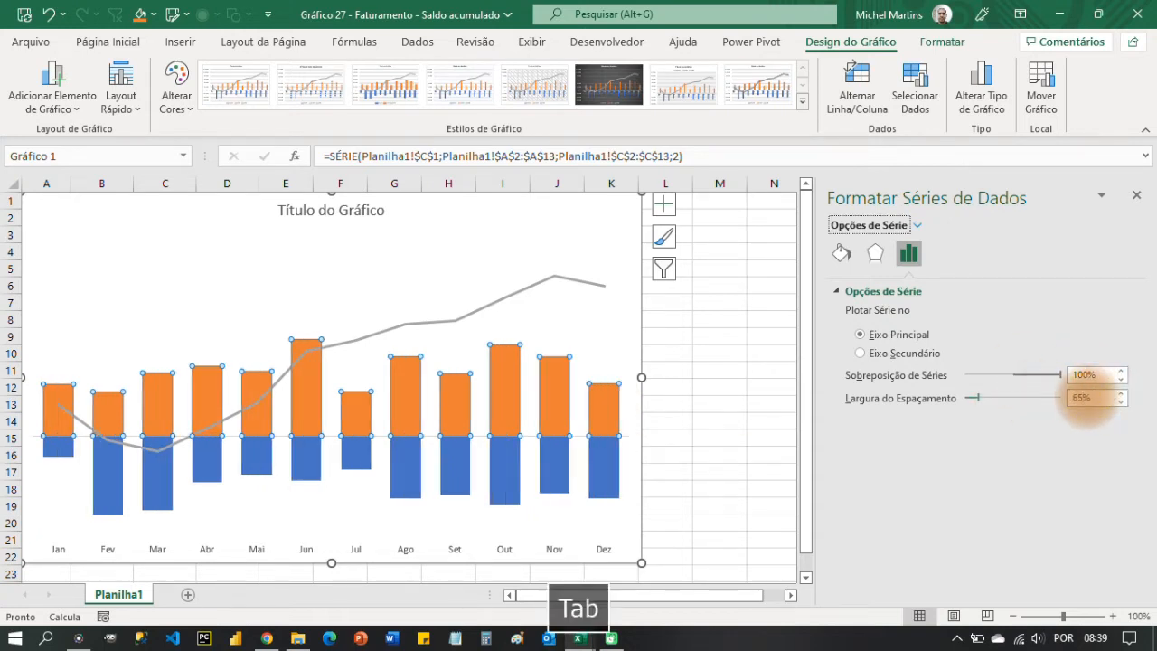
{"action": "mouse_move", "coordinate": [638, 329]}
{"action": "left_mouse_down"}
{"action": "mouse_move", "coordinate": [654, 328]}
{"action": "mouse_move", "coordinate": [640, 323]}
{"action": "left_mouse_up"}
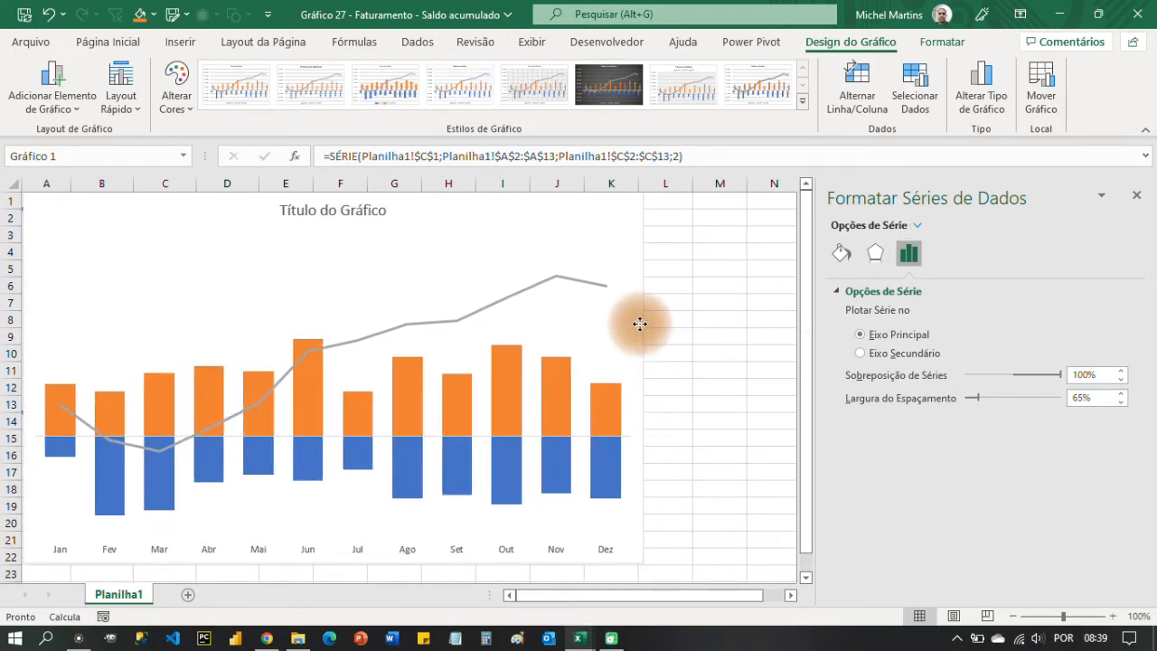
{"action": "left_click", "coordinate": [690, 365]}
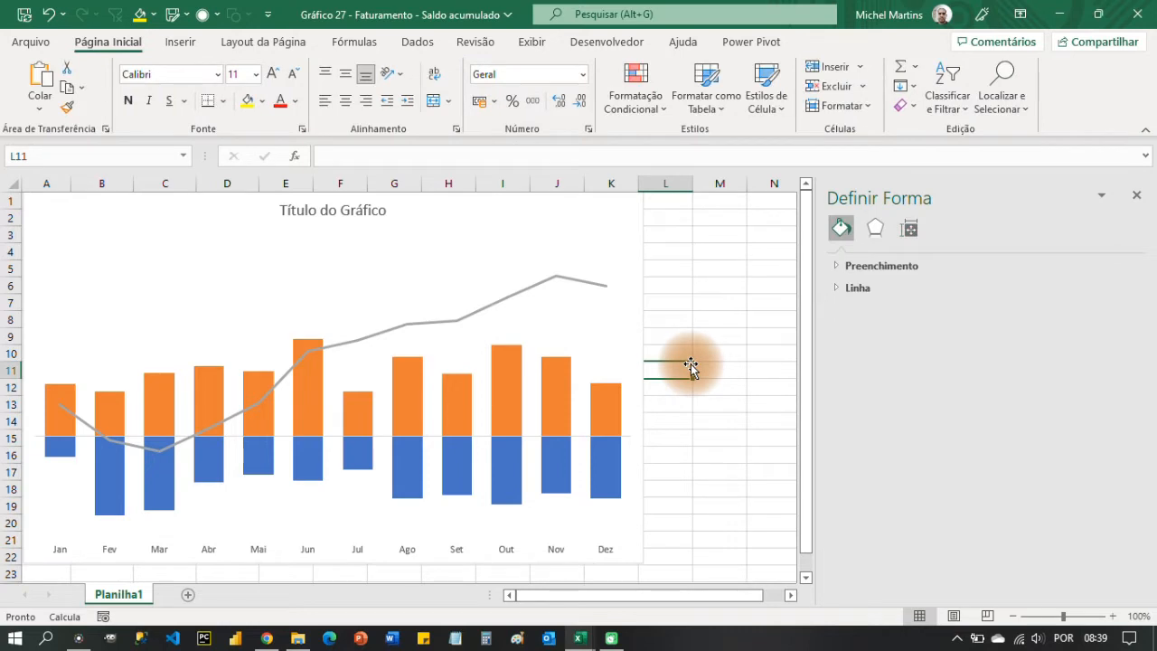
Step: Apply a gradient fill to the Receita columns
{"action": "left_click", "coordinate": [606, 398]}
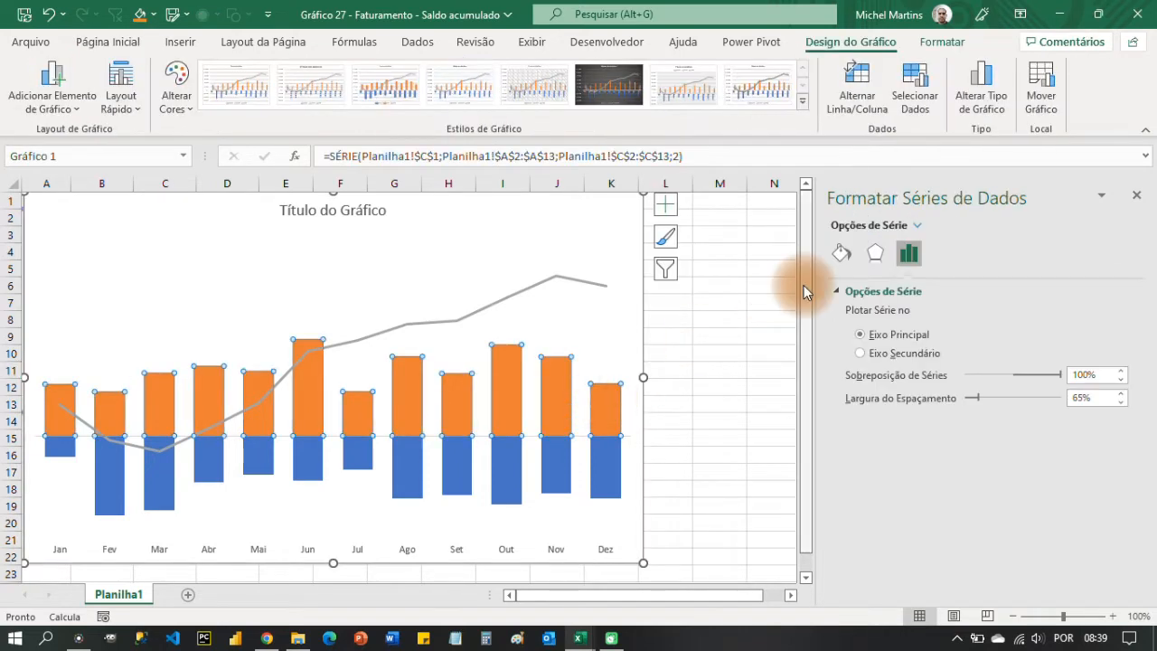
{"action": "left_click", "coordinate": [840, 254]}
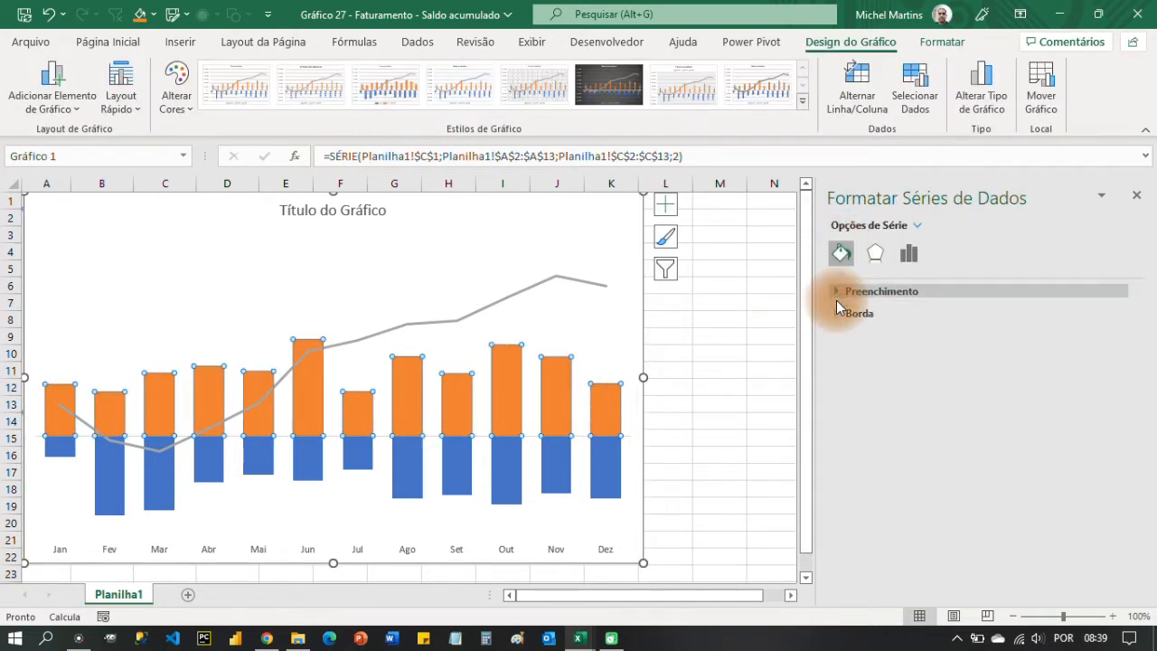
{"action": "left_click", "coordinate": [836, 313]}
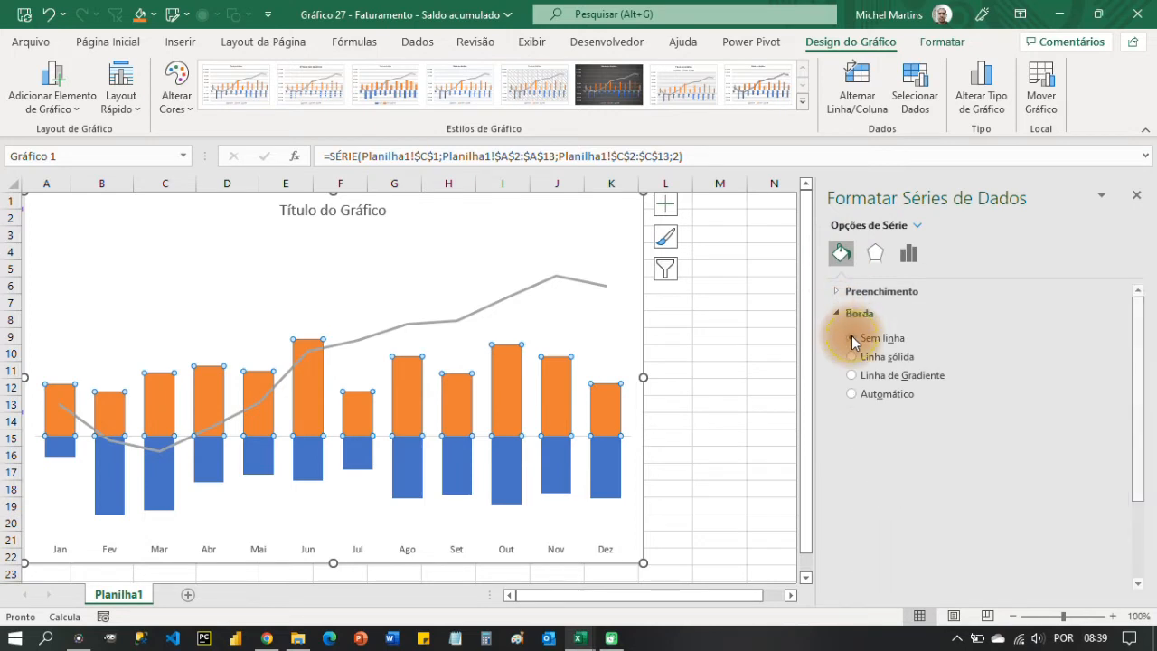
{"action": "left_click", "coordinate": [837, 314]}
{"action": "left_click", "coordinate": [834, 296]}
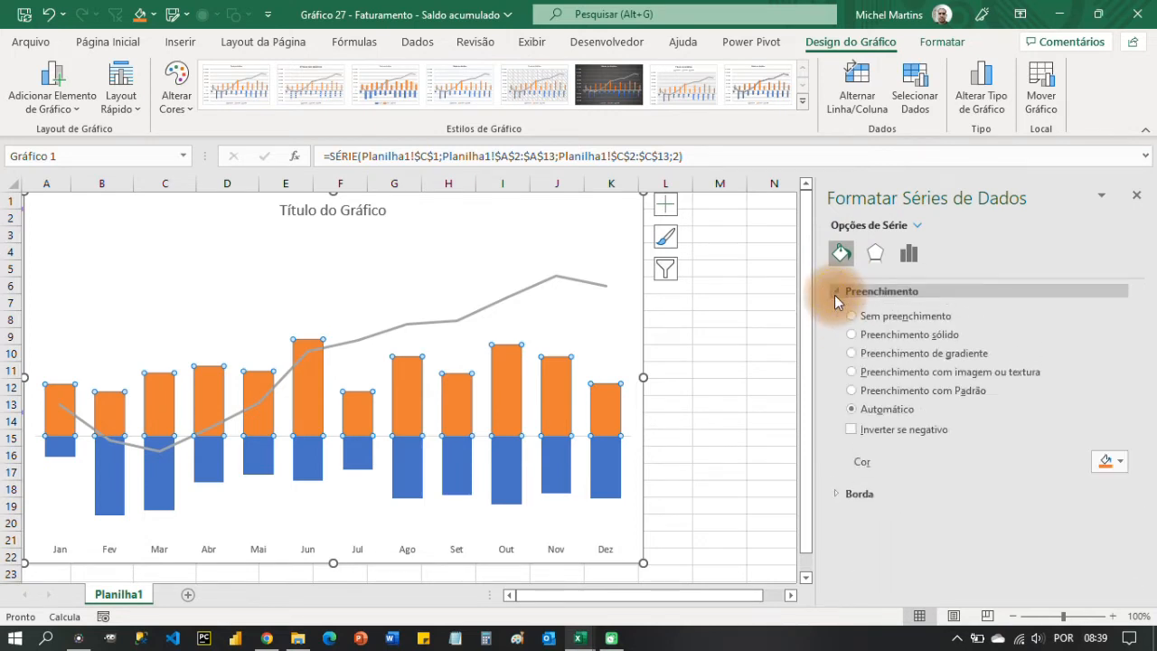
{"action": "left_click", "coordinate": [852, 354]}
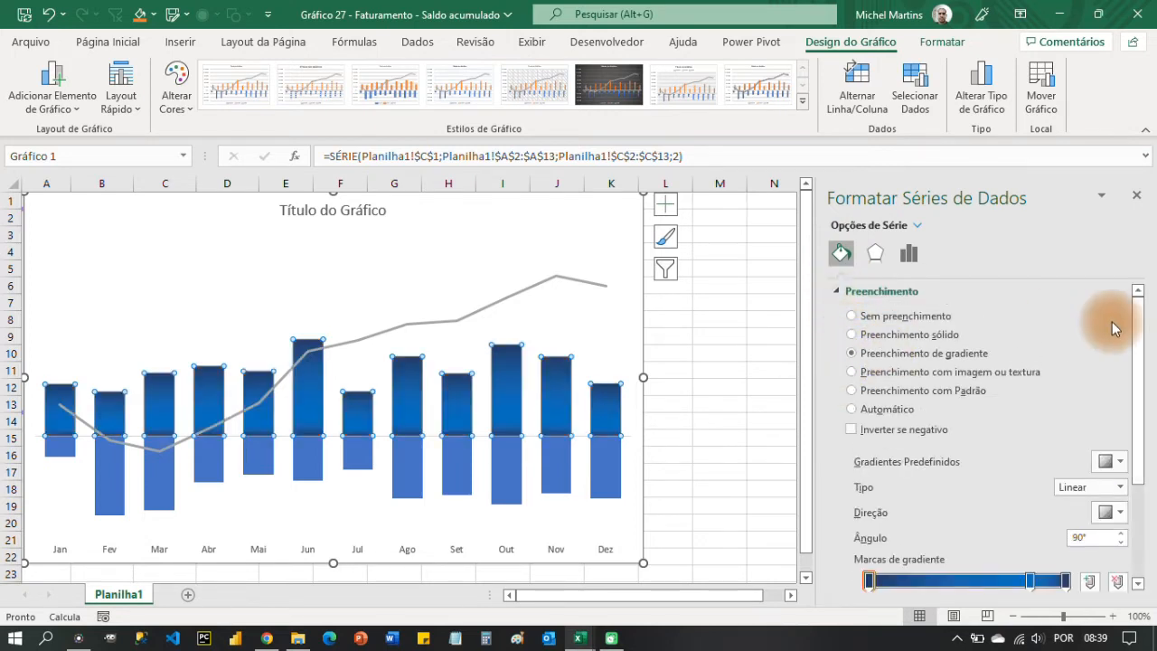
Step: Color the first and last gradient stops of the Receita columns light green with 40% brightness, and place a middle stop at 69%
{"action": "scroll", "coordinate": [1141, 383], "scroll_direction": "down", "scroll_amount": 2}
{"action": "left_click_drag", "start_coordinate": [1141, 384], "coordinate": [1141, 418]}
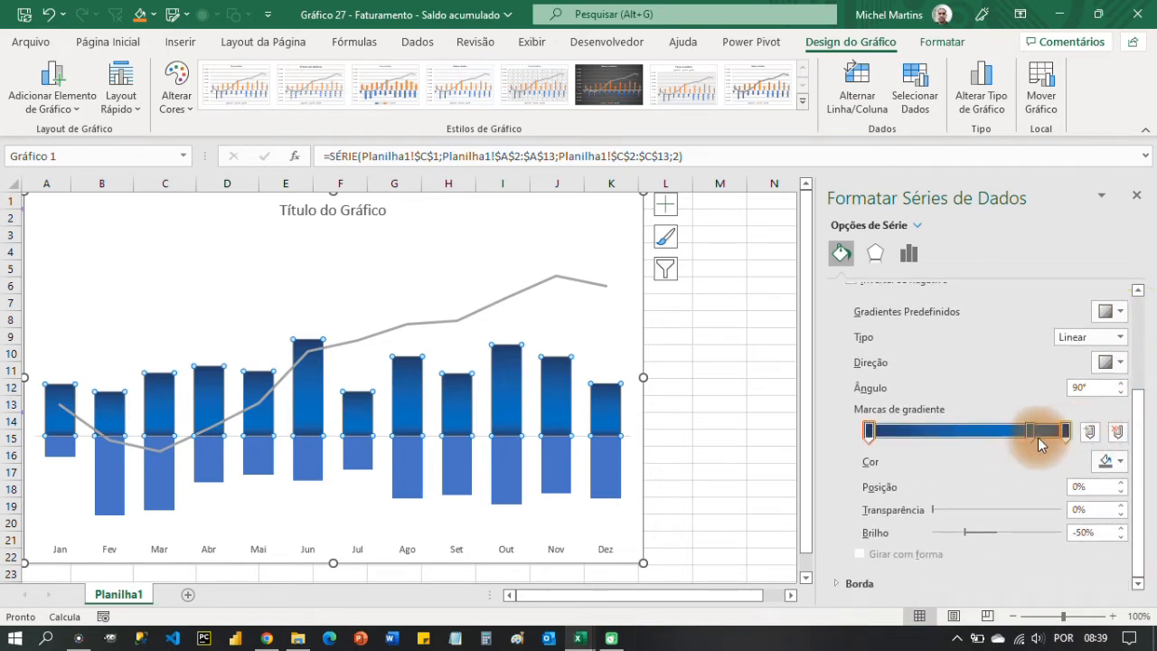
{"action": "left_click", "coordinate": [1108, 460]}
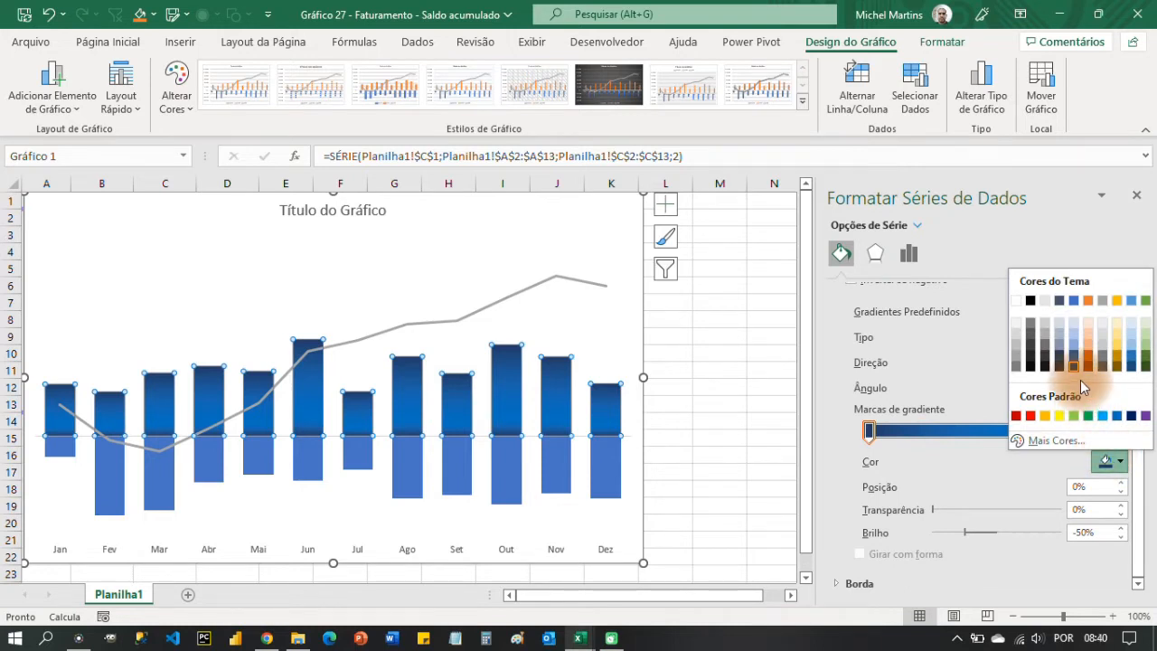
{"action": "left_click", "coordinate": [1145, 358]}
{"action": "left_click_drag", "start_coordinate": [1030, 432], "coordinate": [1004, 432]}
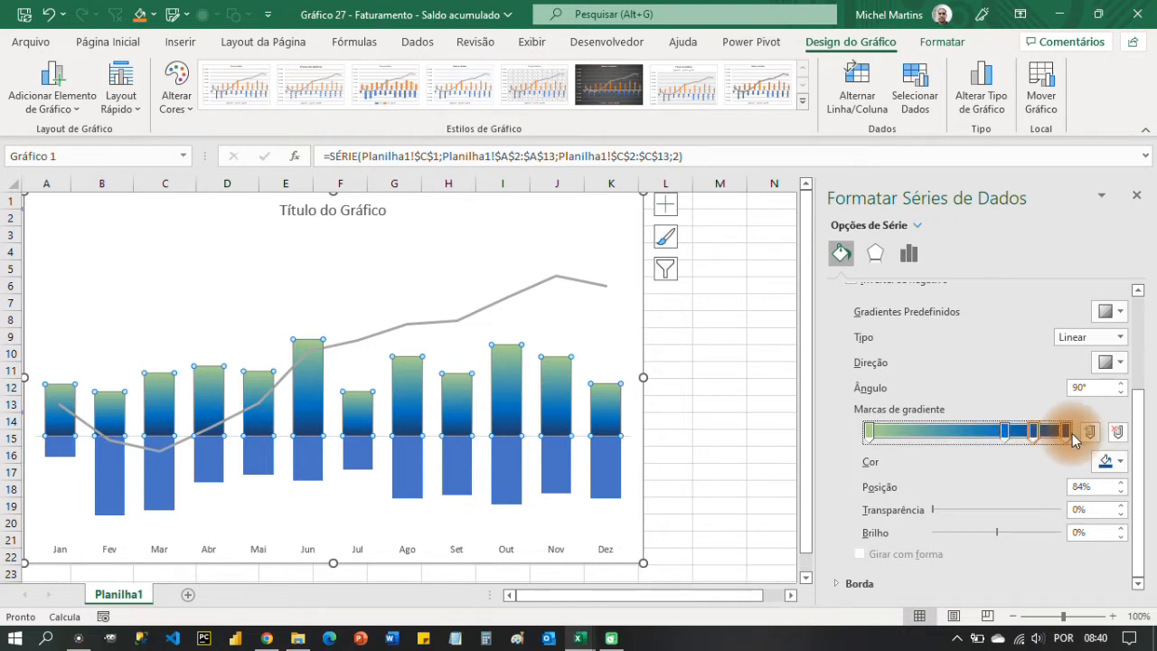
{"action": "left_click", "coordinate": [1112, 462]}
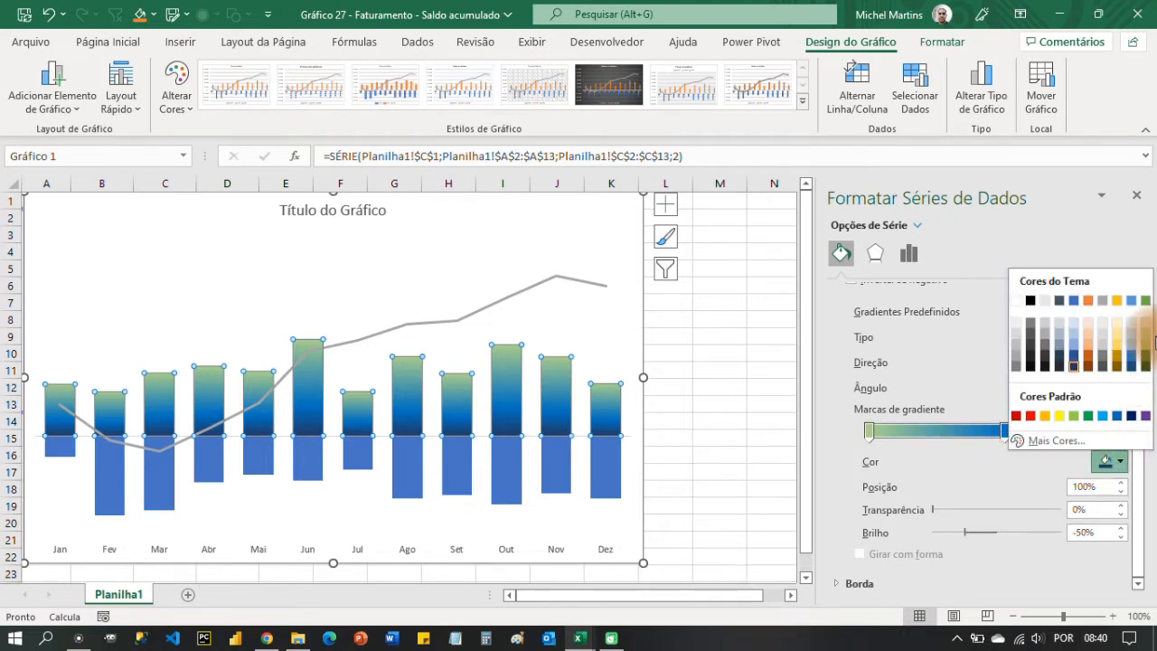
{"action": "left_click", "coordinate": [1147, 351]}
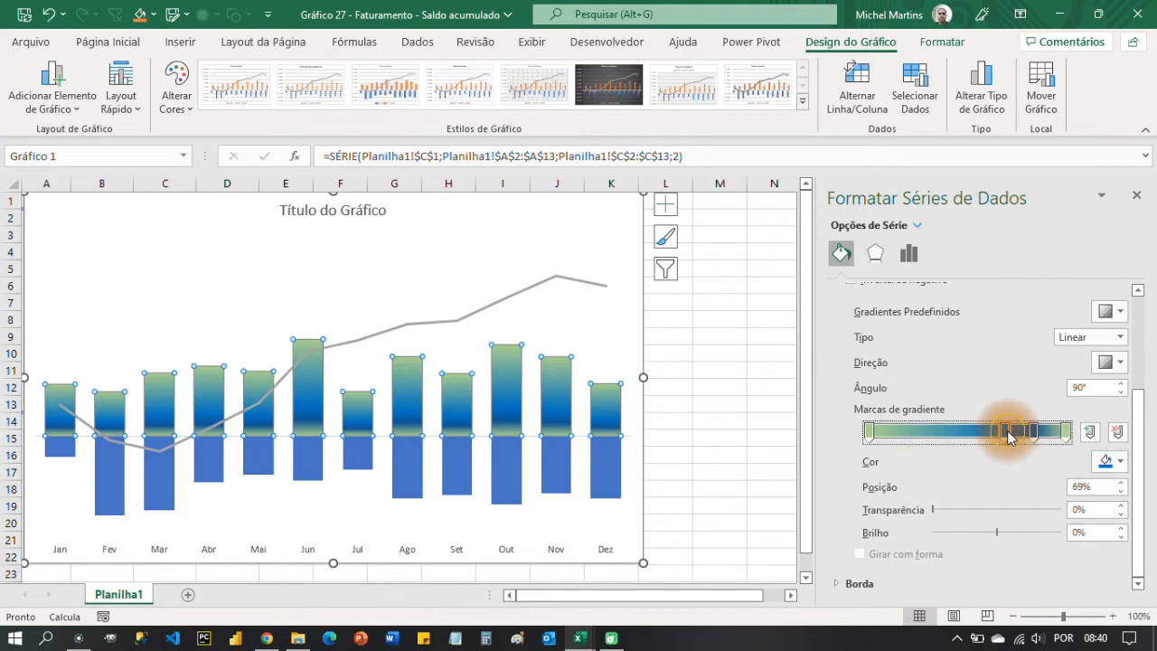
Step: Color the 69% and 84% gradient stops of the Receita columns a paler green with 60% brightness
{"action": "left_click", "coordinate": [1108, 461]}
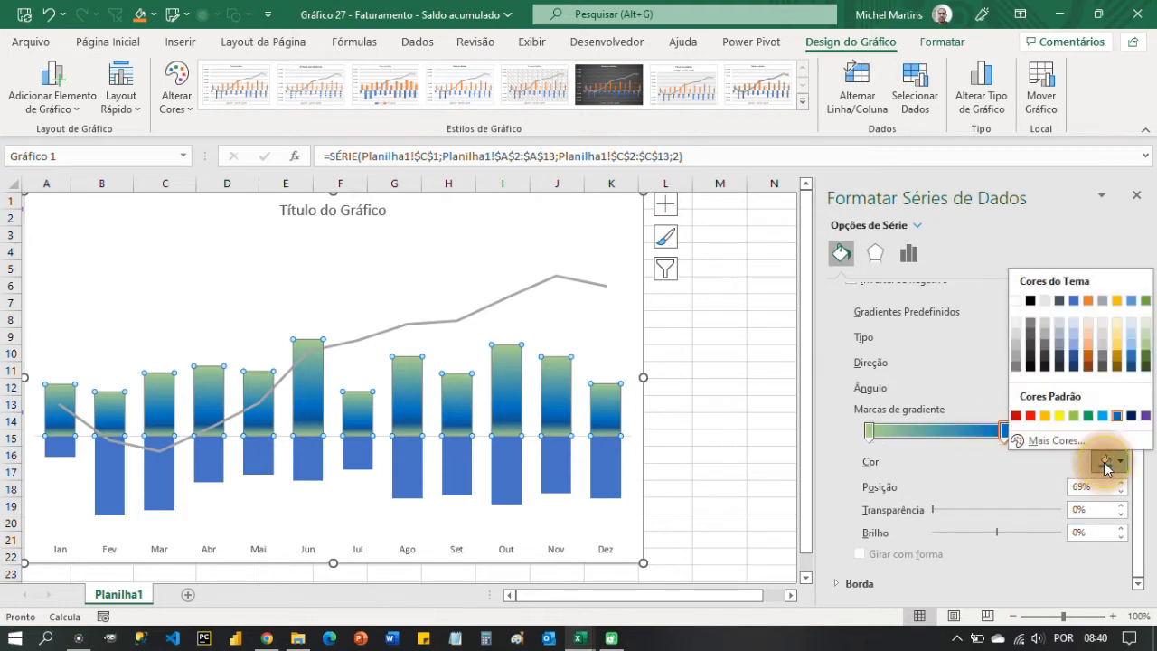
{"action": "left_click", "coordinate": [1146, 333]}
{"action": "left_click", "coordinate": [1035, 433]}
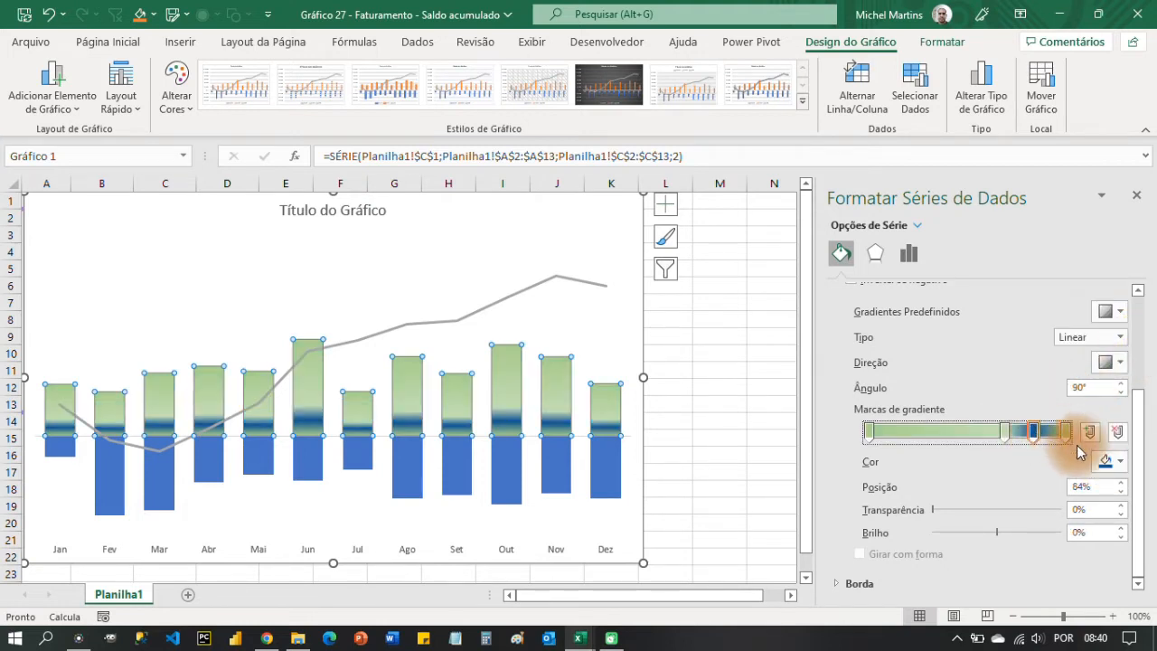
{"action": "left_click", "coordinate": [1107, 460]}
{"action": "left_click", "coordinate": [1143, 342]}
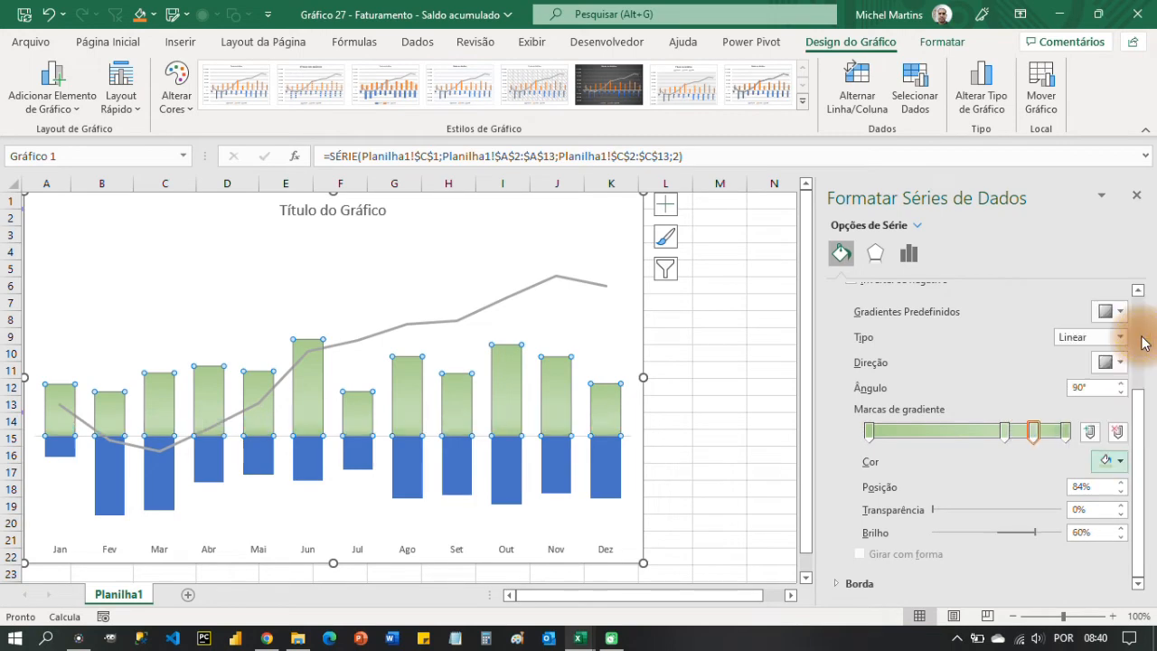
{"action": "left_click", "coordinate": [721, 402]}
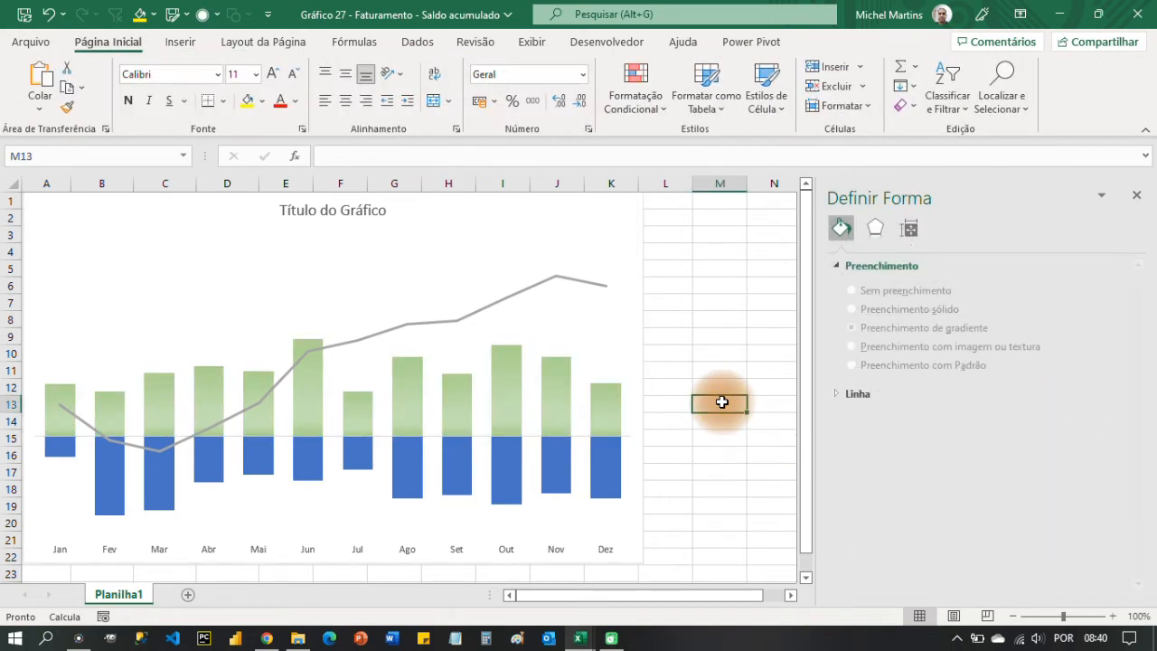
Step: Apply a gradient fill to the Despesas columns
{"action": "left_click", "coordinate": [612, 466]}
{"action": "left_click", "coordinate": [842, 262]}
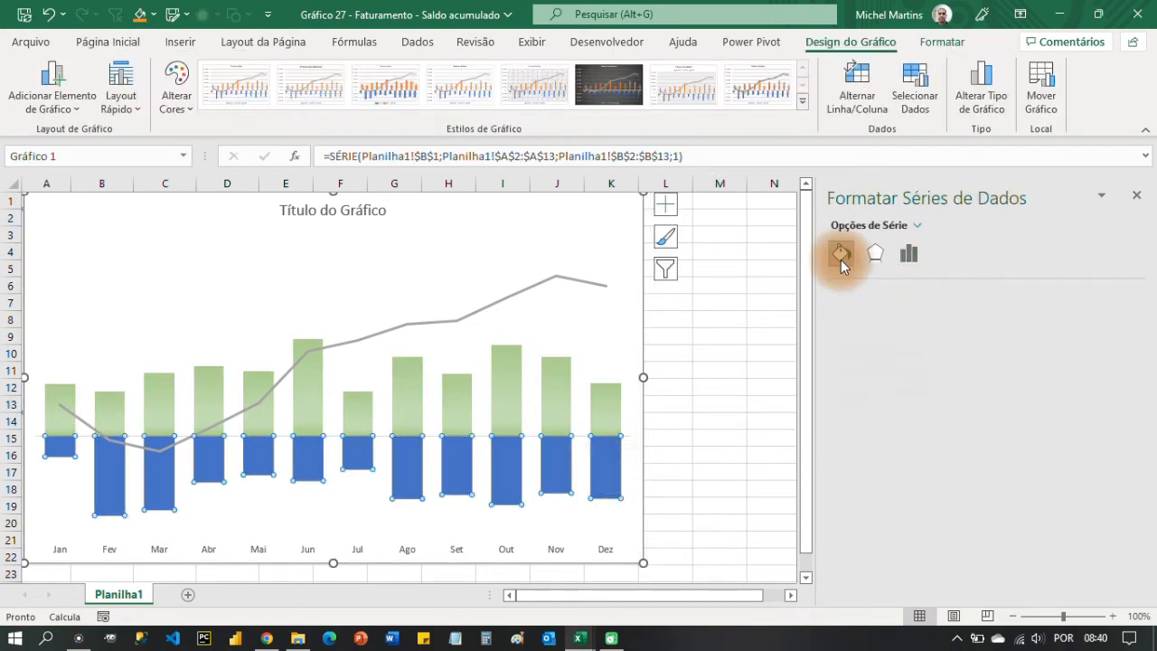
{"action": "left_click", "coordinate": [840, 291]}
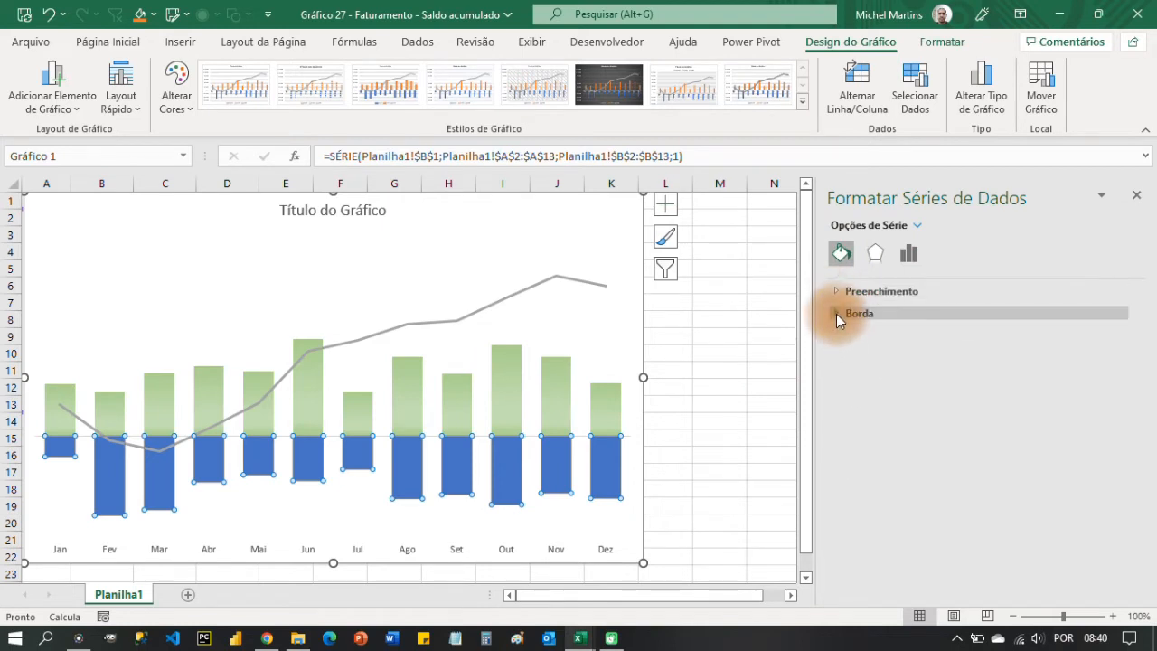
{"action": "left_click", "coordinate": [840, 313]}
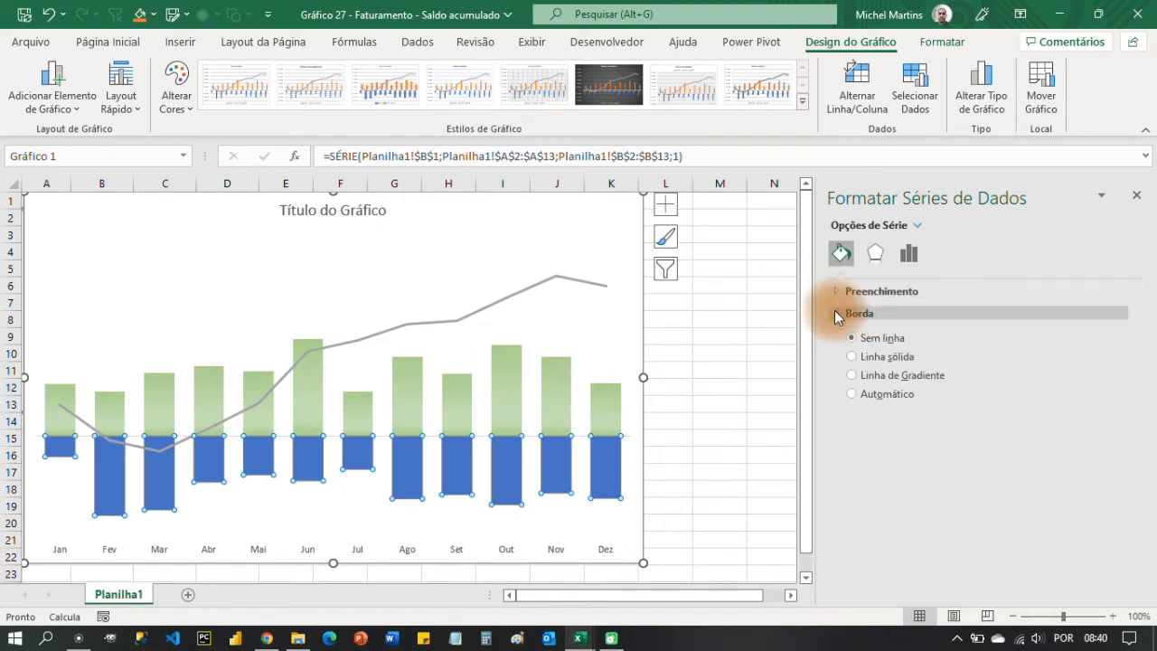
{"action": "left_click", "coordinate": [840, 314]}
{"action": "left_click", "coordinate": [839, 291]}
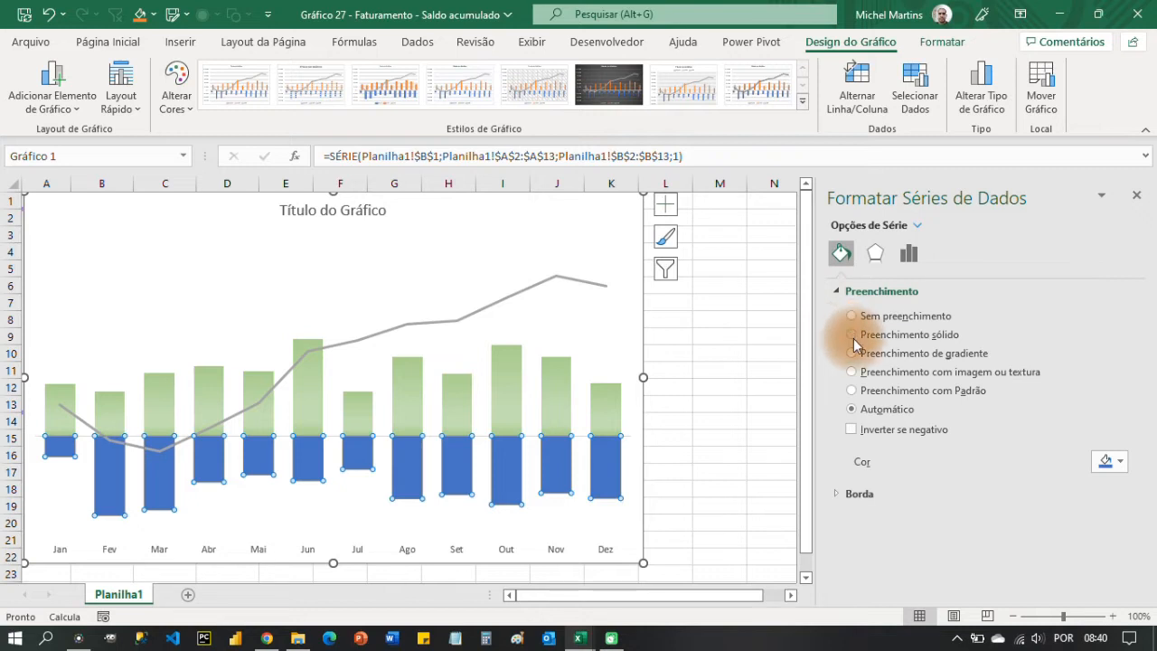
{"action": "left_click", "coordinate": [852, 354]}
Step: Color the first and last gradient stops of the Despesas columns light orange
{"action": "left_click_drag", "start_coordinate": [1131, 302], "coordinate": [1136, 447]}
{"action": "left_click", "coordinate": [873, 437]}
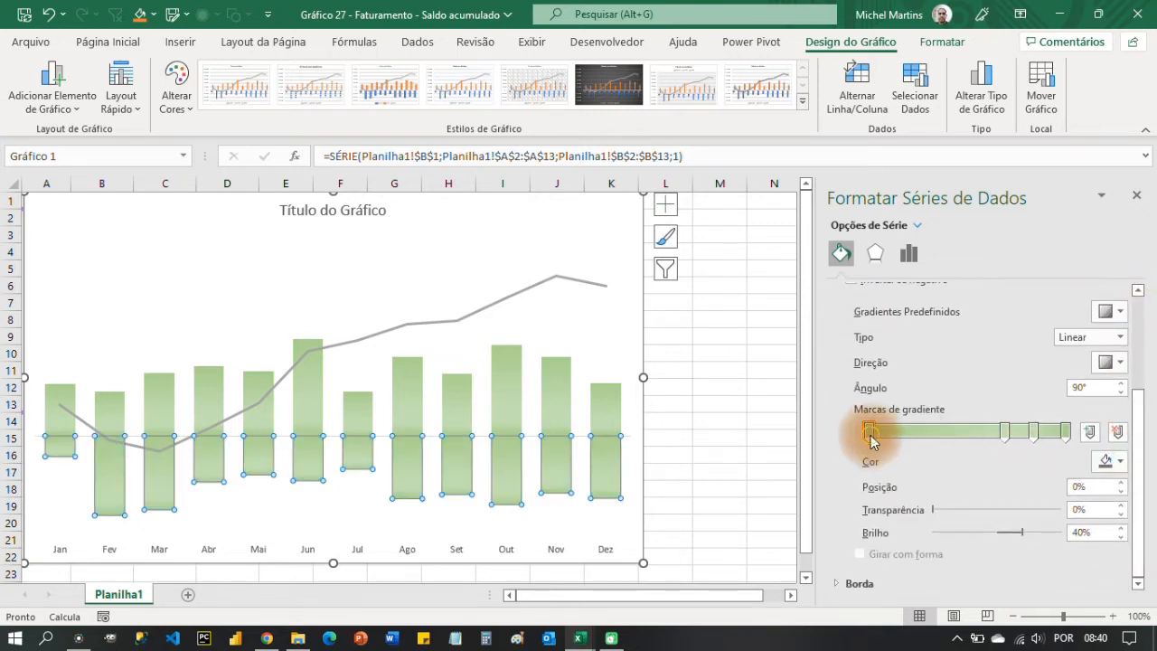
{"action": "left_click", "coordinate": [1112, 461]}
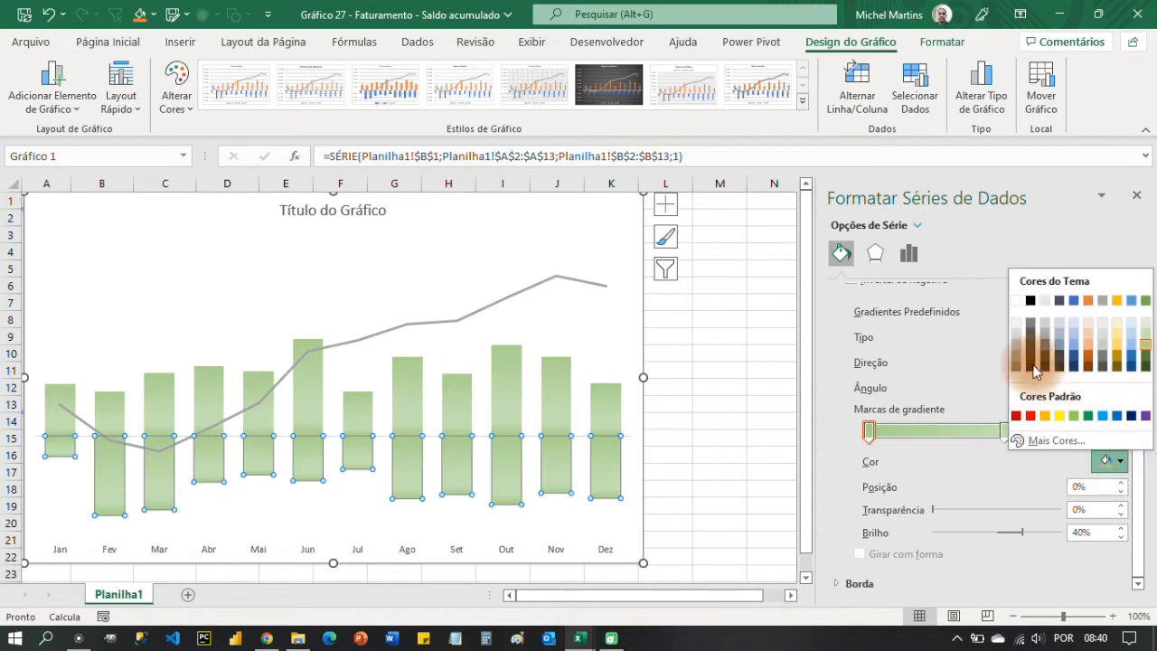
{"action": "left_click", "coordinate": [1090, 354]}
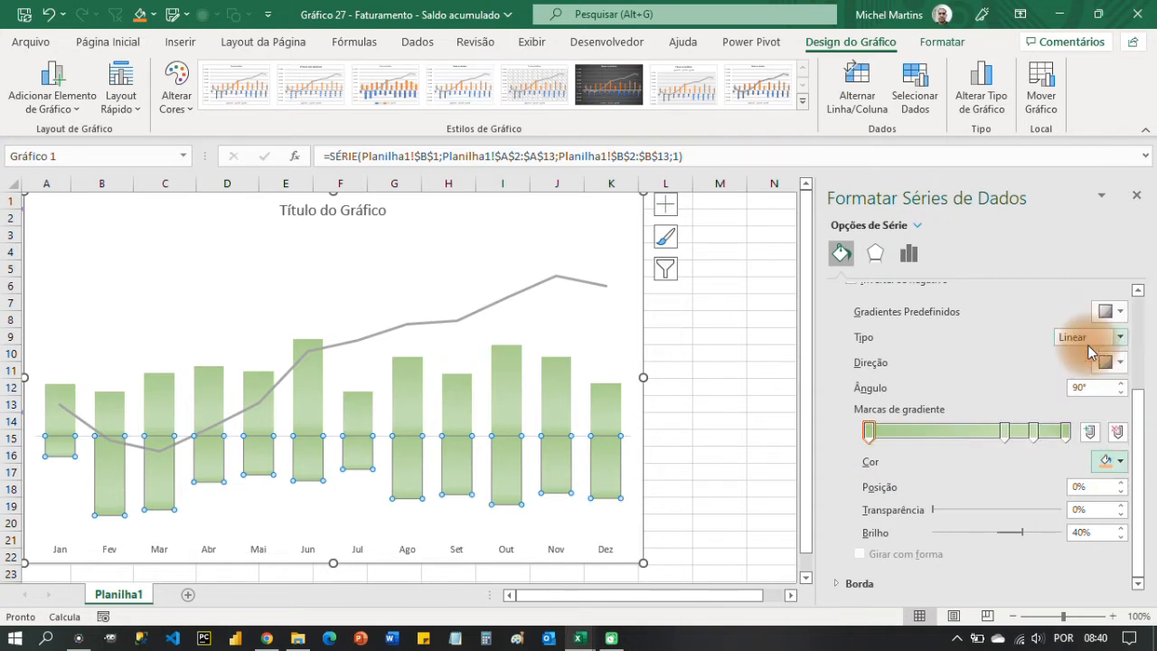
{"action": "left_click", "coordinate": [1066, 431]}
{"action": "left_click", "coordinate": [1104, 462]}
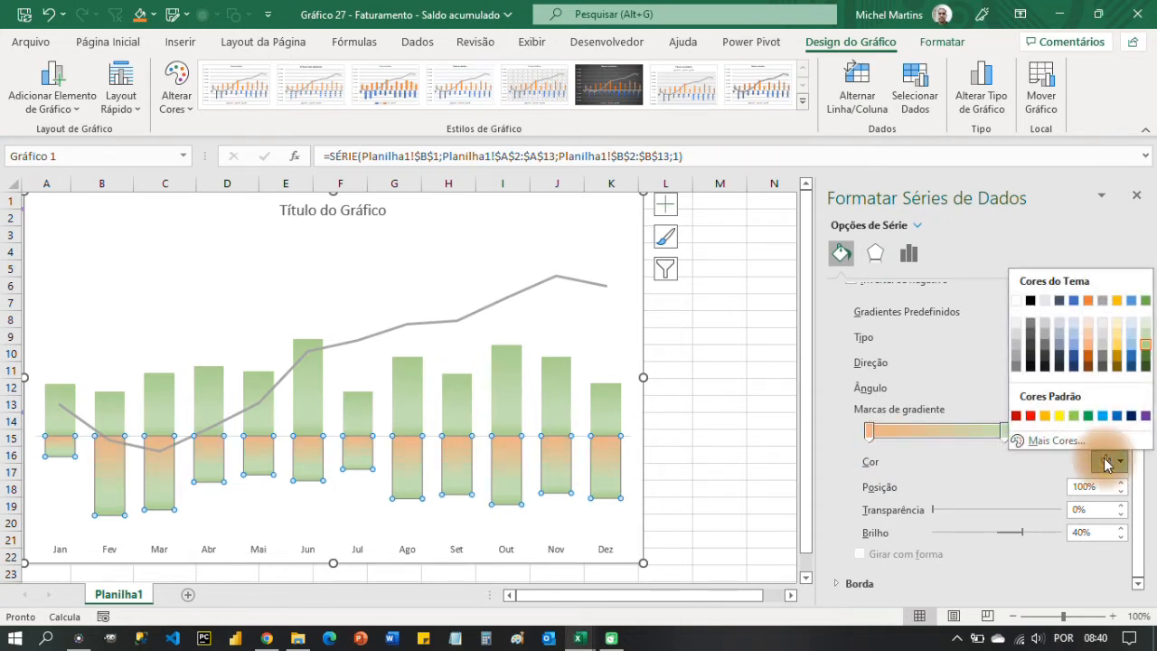
{"action": "left_click", "coordinate": [1090, 352]}
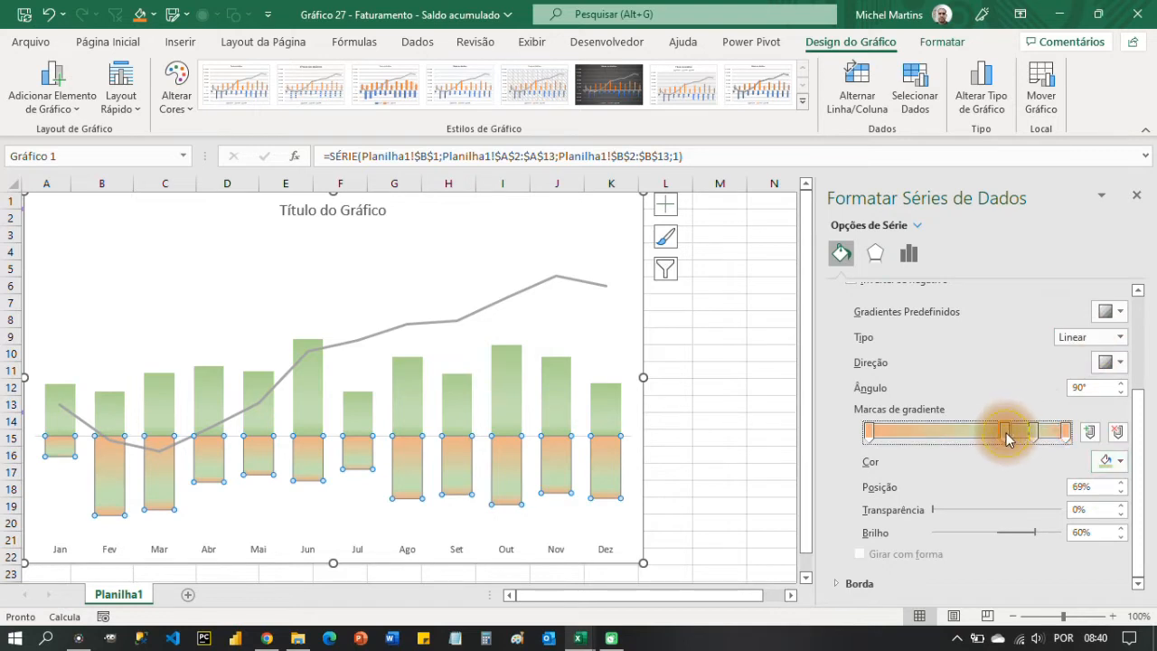
Step: Color the 69% and 84% gradient stops of the Despesas columns a paler orange
{"action": "left_click", "coordinate": [1107, 462]}
{"action": "left_click", "coordinate": [1089, 339]}
{"action": "left_click", "coordinate": [1033, 431]}
{"action": "left_click", "coordinate": [1114, 461]}
{"action": "left_click", "coordinate": [1081, 348]}
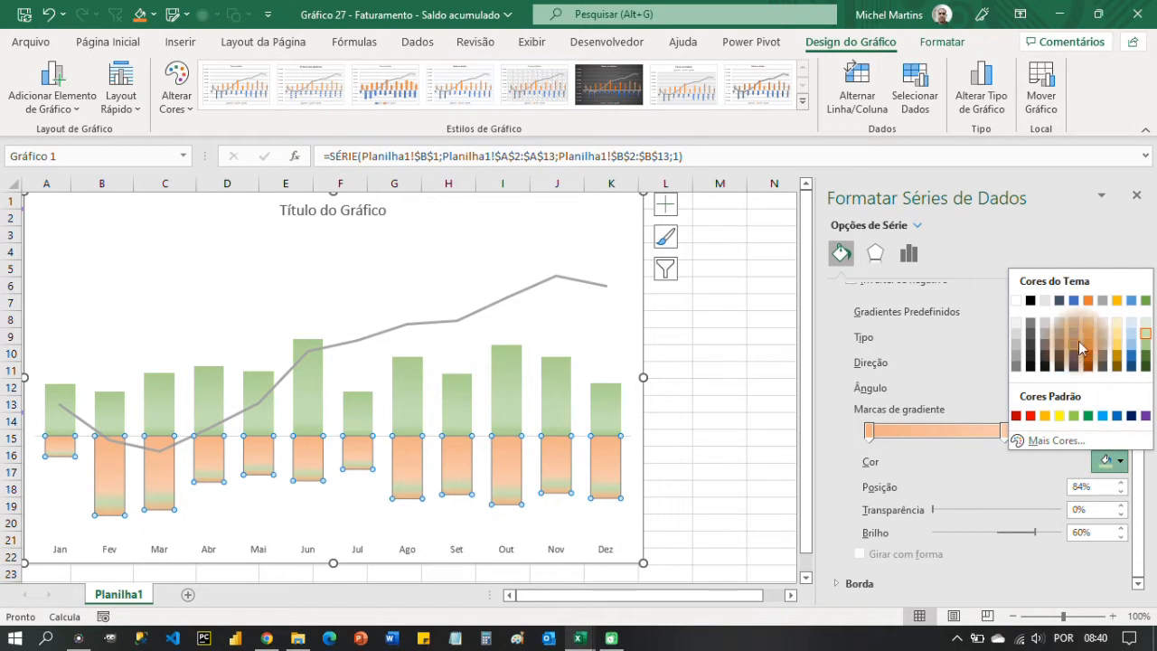
{"action": "left_click", "coordinate": [684, 433]}
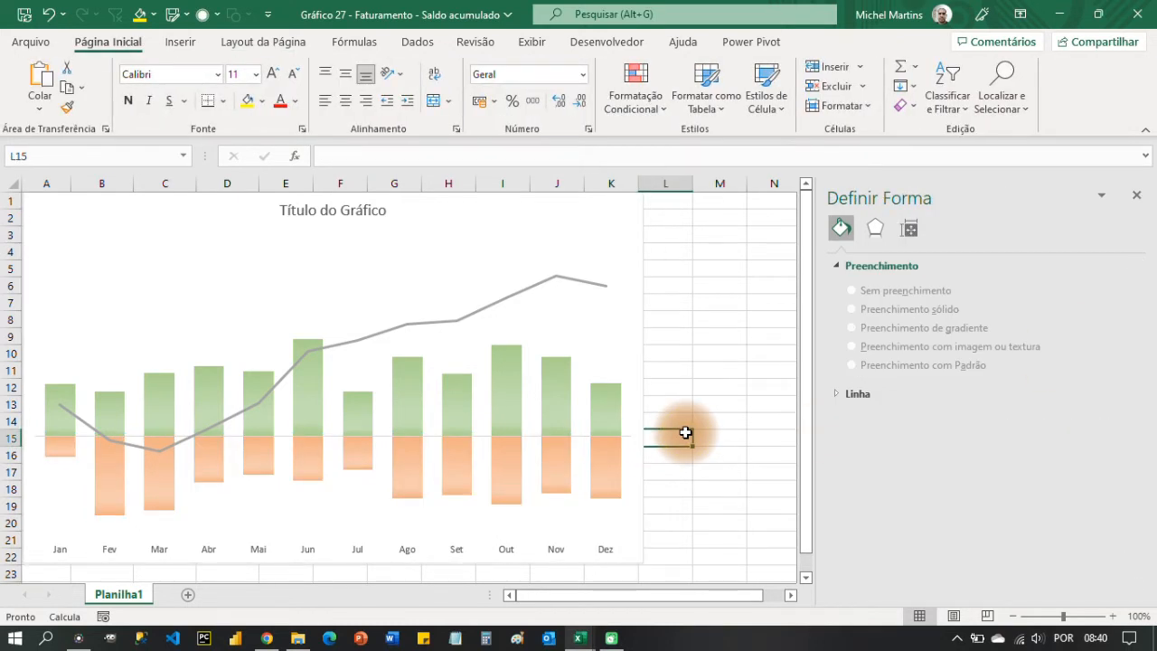
Step: Recalculate the worksheet repeatedly to check how the chart responds to new sample values
{"action": "key", "text": "F9"}
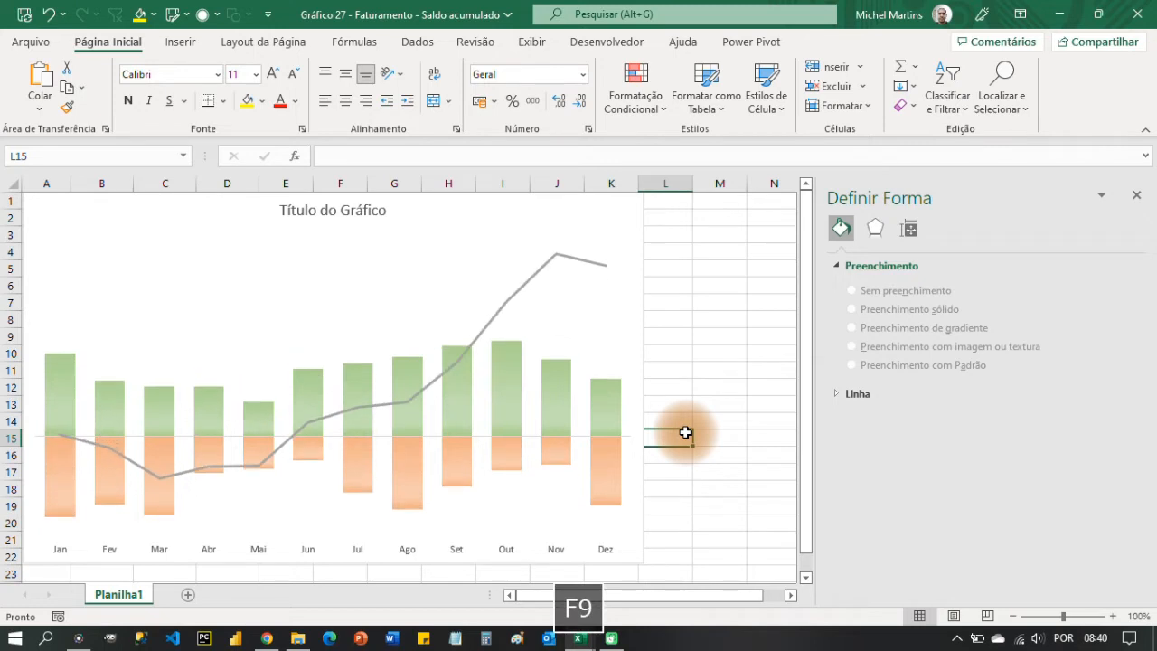
{"action": "key", "text": "F9"}
{"action": "key", "text": "F9"}
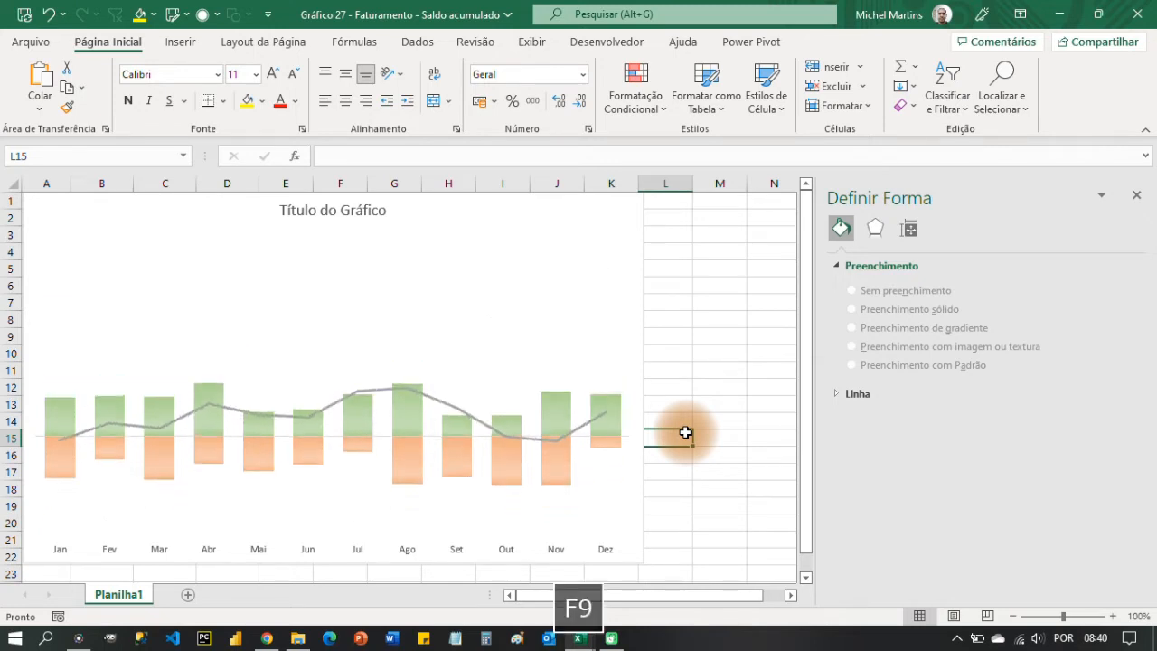
{"action": "key", "text": "F9"}
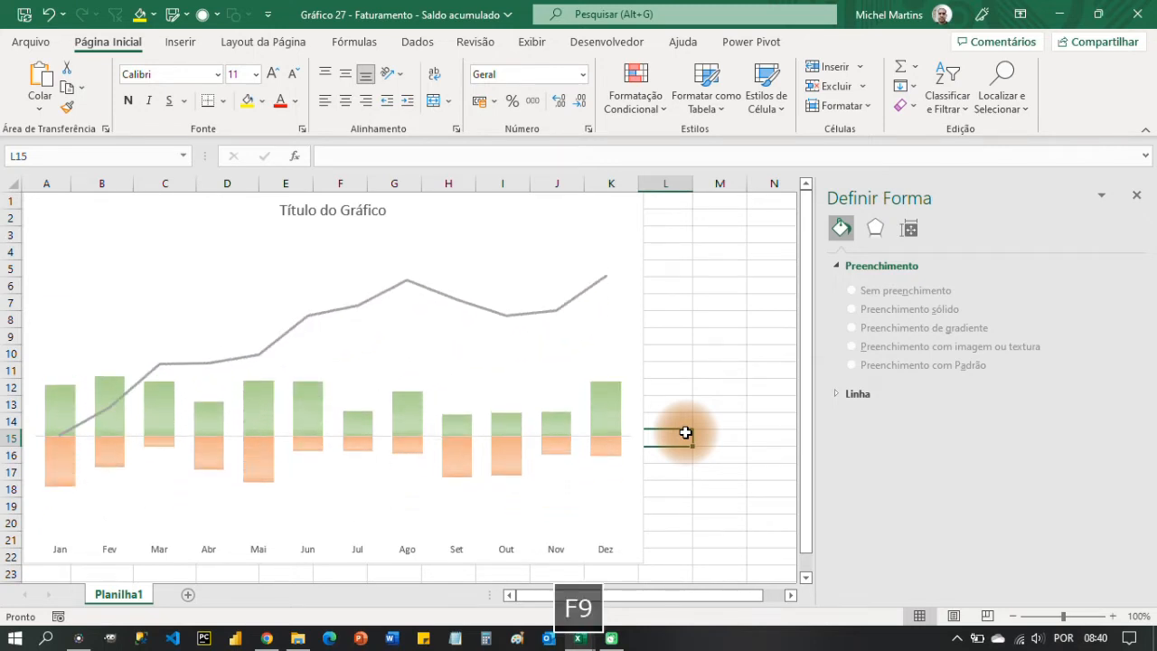
{"action": "key", "text": "F9"}
{"action": "key", "text": "F9"}
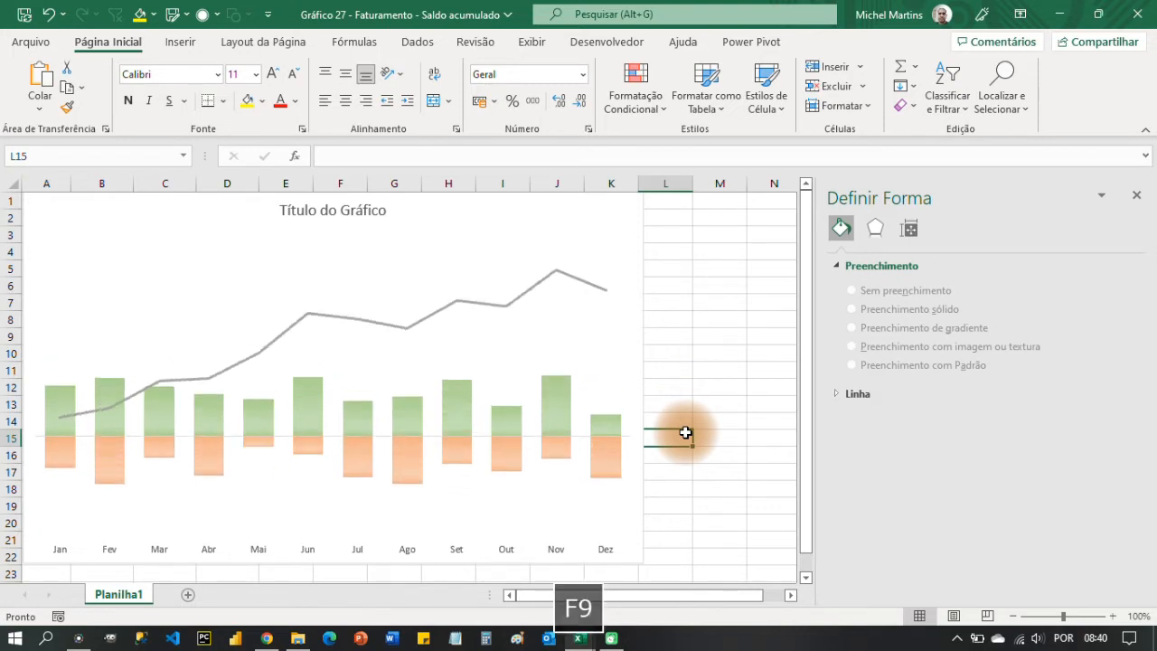
{"action": "key", "text": "F9"}
{"action": "key", "text": "F9"}
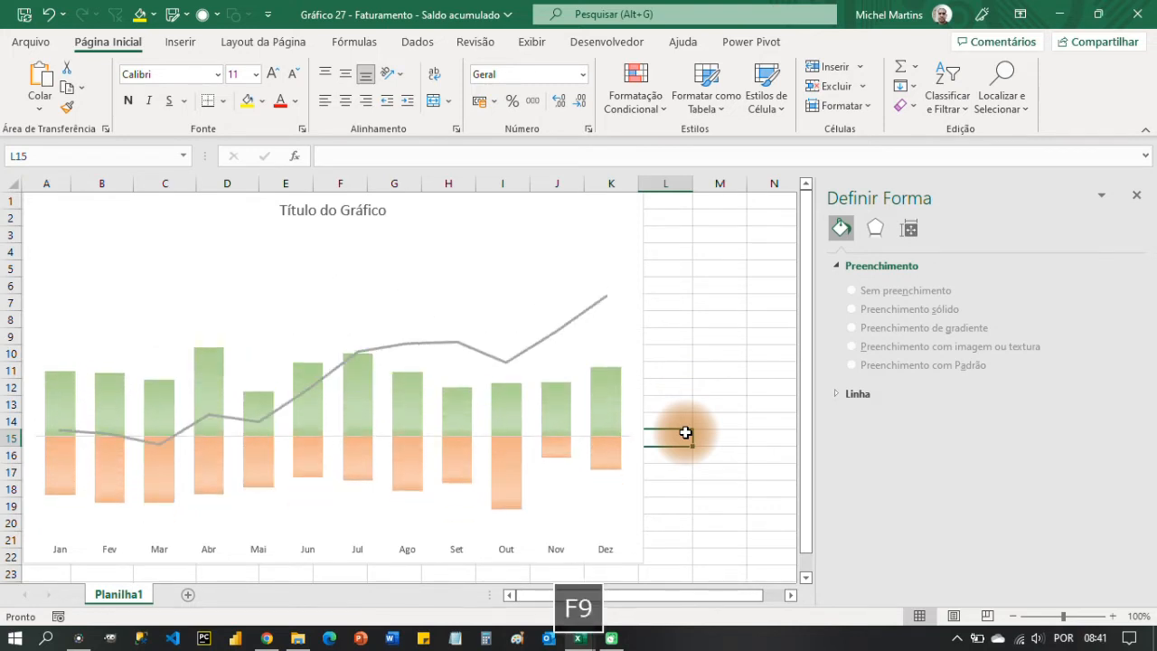
{"action": "key", "text": "F9"}
{"action": "key", "text": "F9"}
{"action": "key", "text": "F9"}
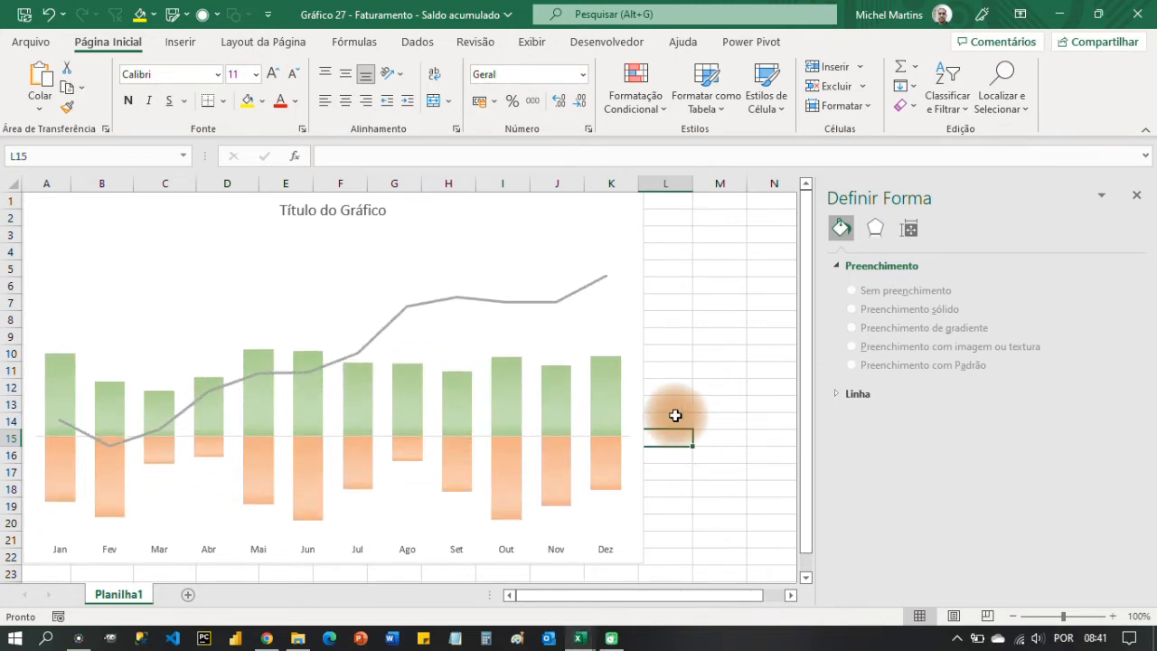
Step: Give the Saldo line built-in circular markers with a size of 10
{"action": "left_click", "coordinate": [564, 296]}
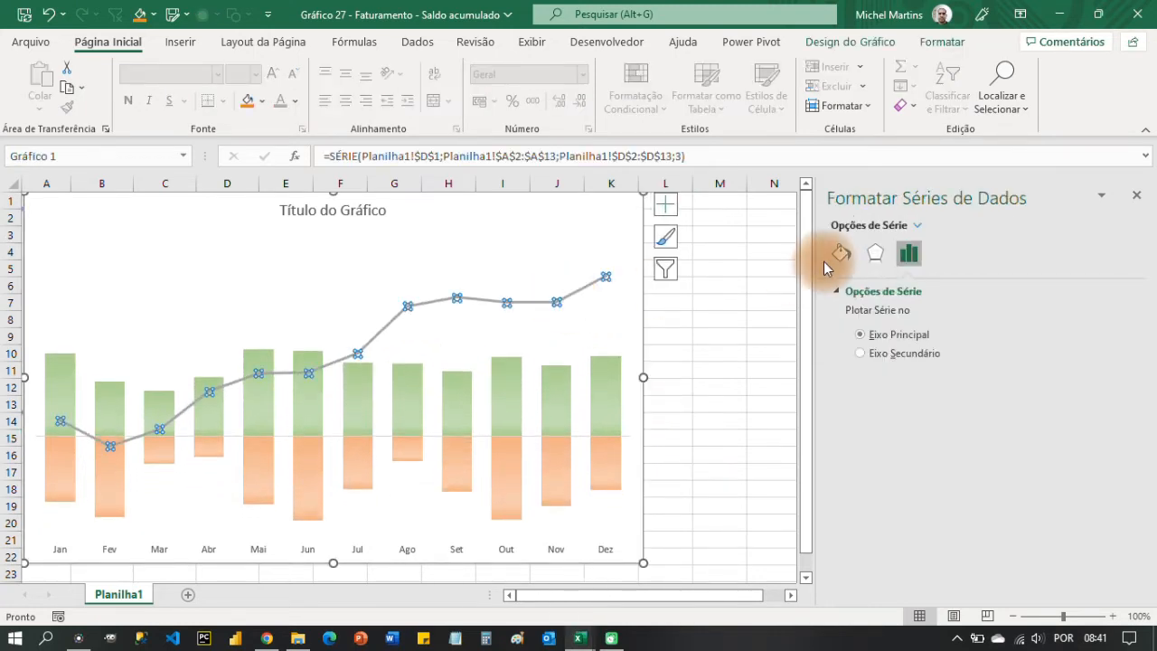
{"action": "left_click", "coordinate": [841, 257]}
{"action": "left_click", "coordinate": [906, 312]}
{"action": "left_click", "coordinate": [920, 292]}
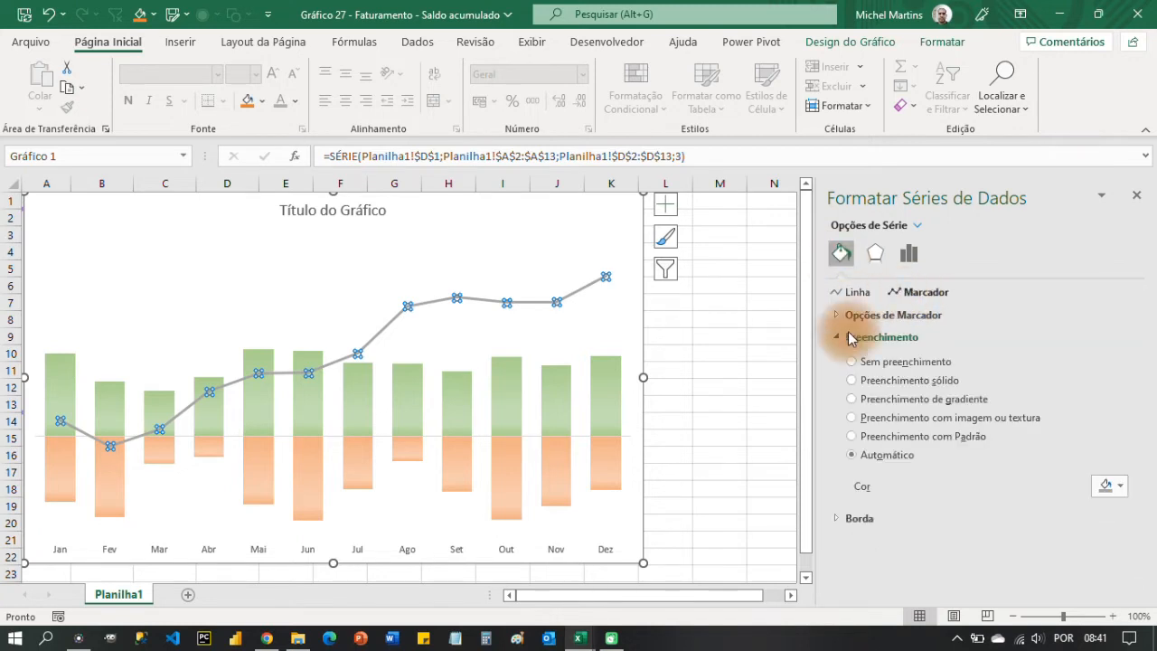
{"action": "left_click", "coordinate": [839, 337]}
{"action": "left_click", "coordinate": [835, 315]}
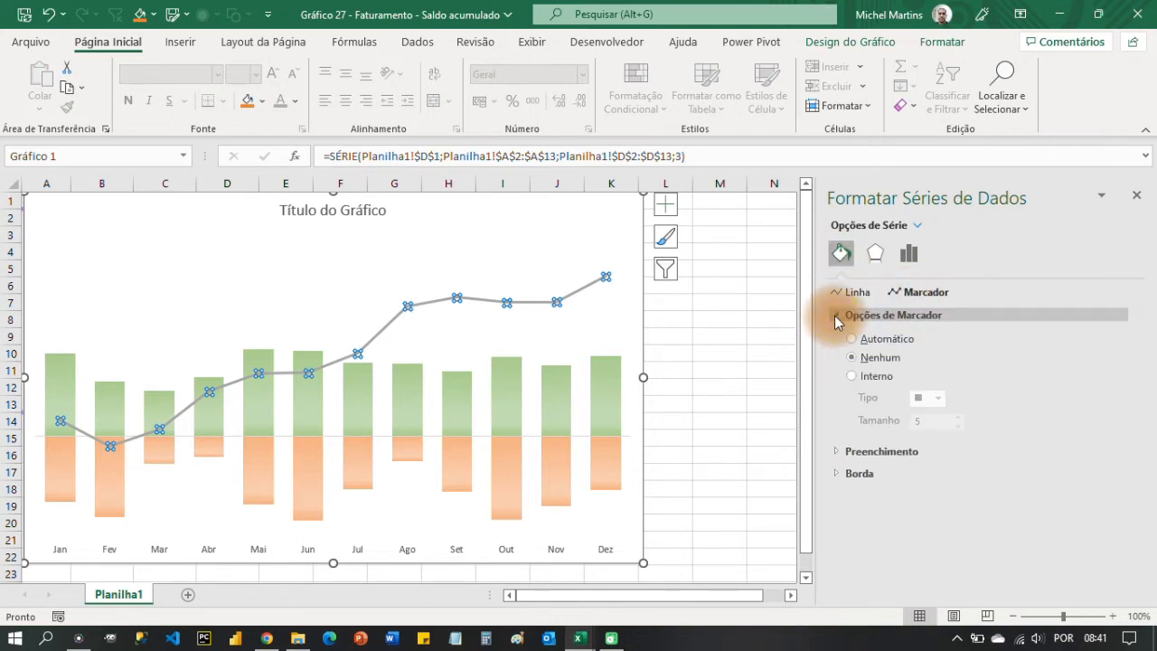
{"action": "left_click", "coordinate": [852, 377]}
{"action": "left_click", "coordinate": [934, 399]}
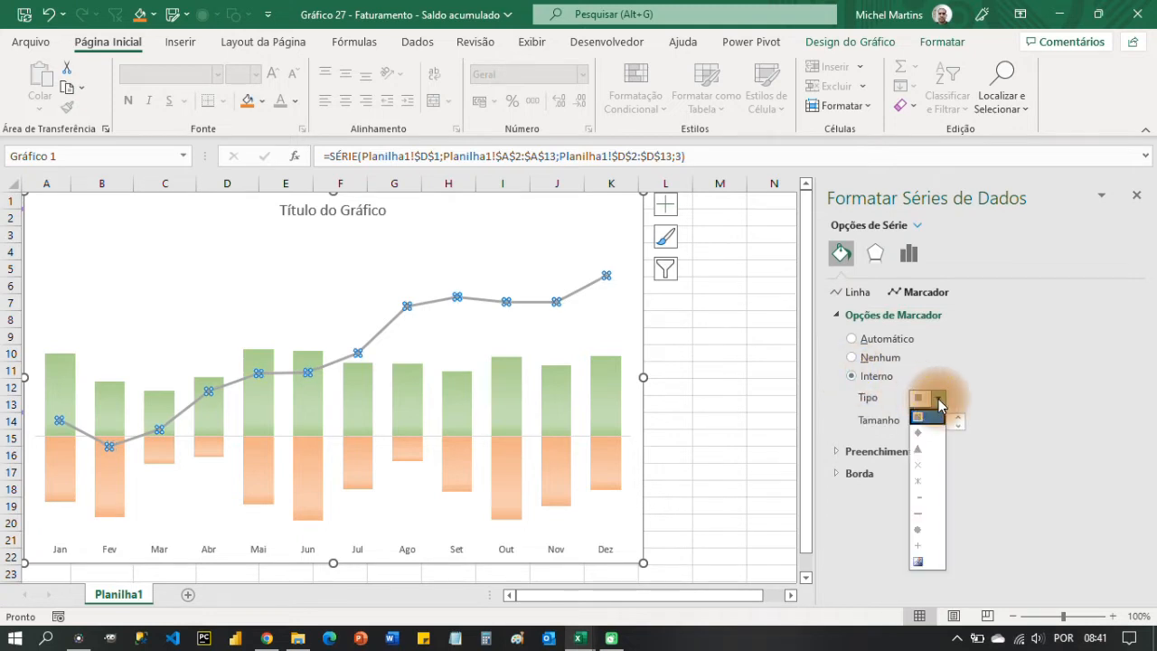
{"action": "left_click", "coordinate": [928, 528]}
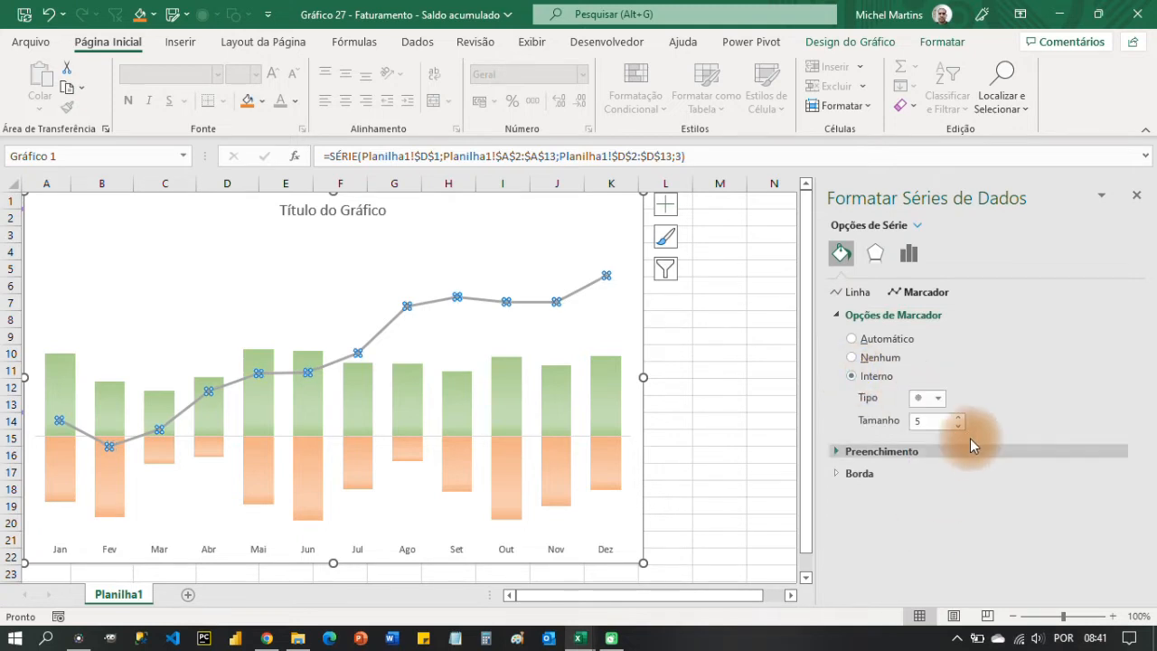
{"action": "left_click", "coordinate": [957, 418]}
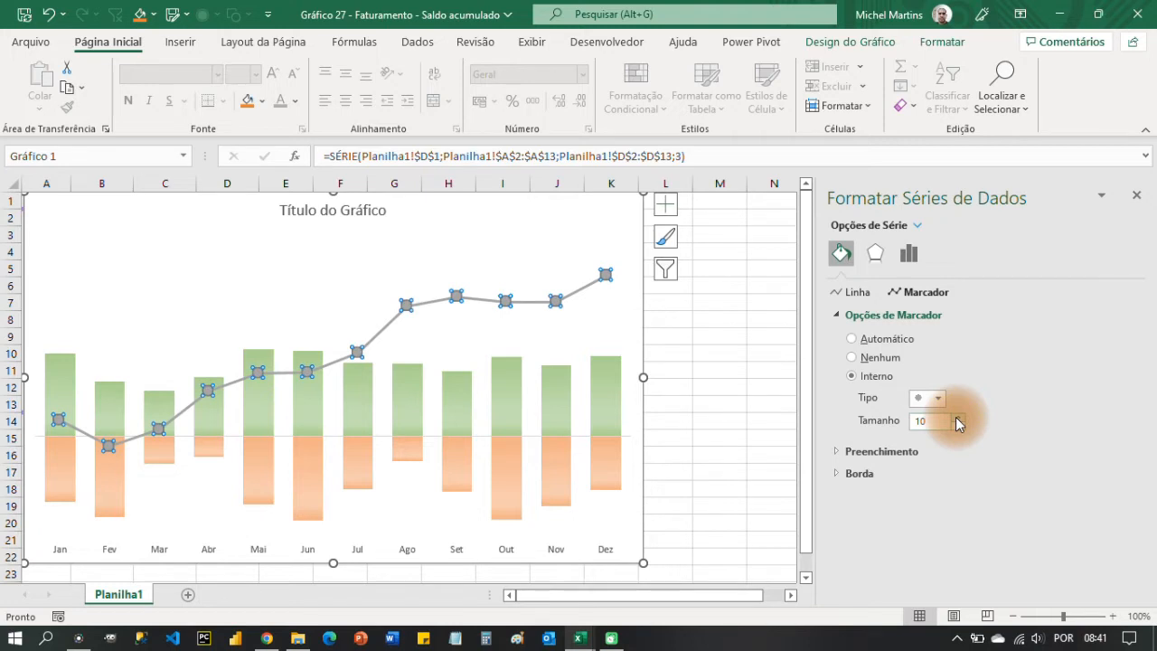
Step: Fill the Saldo line's markers with solid white
{"action": "left_click", "coordinate": [840, 316]}
{"action": "left_click", "coordinate": [841, 336]}
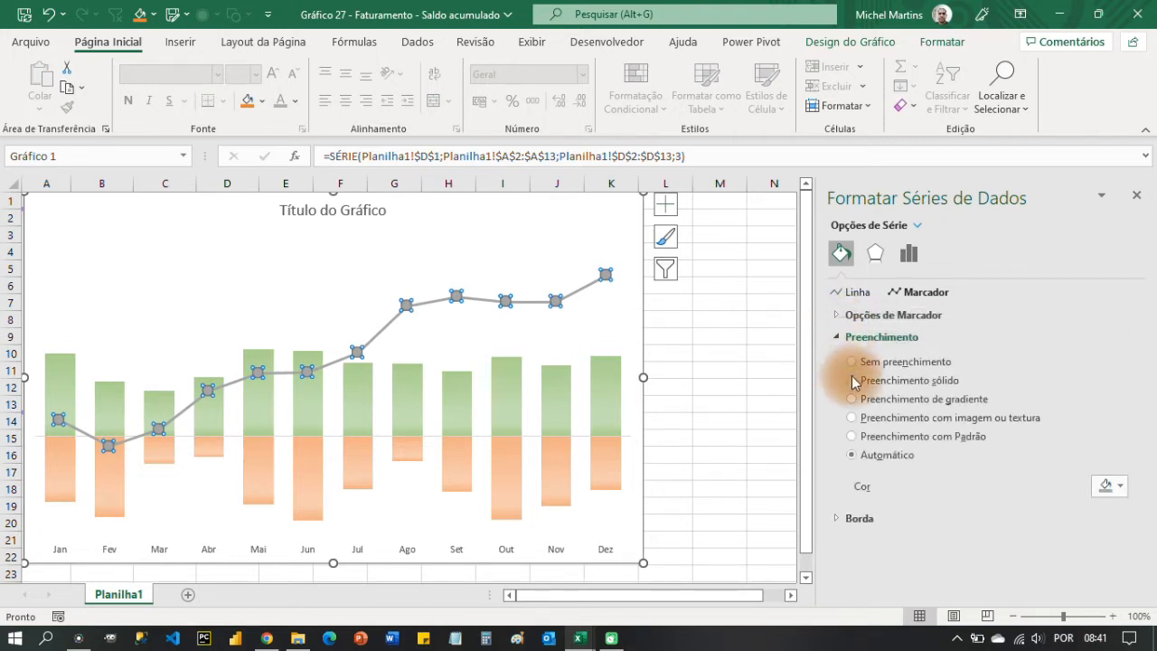
{"action": "left_click", "coordinate": [852, 381]}
{"action": "left_click", "coordinate": [1110, 485]}
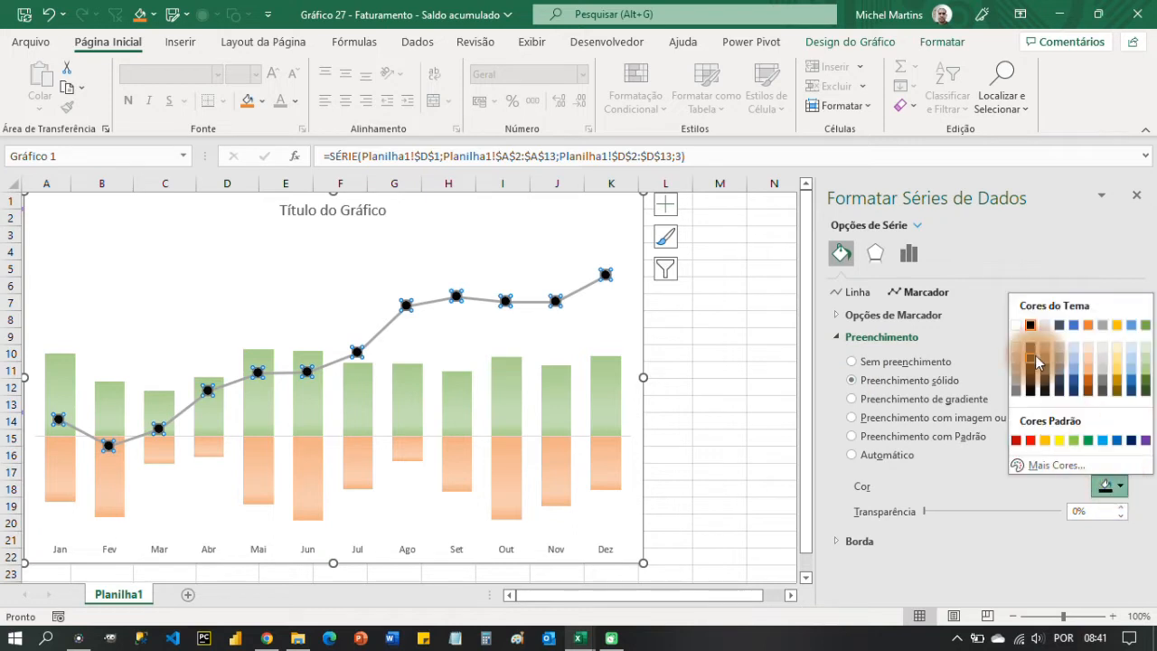
{"action": "left_click", "coordinate": [1026, 325]}
{"action": "left_click", "coordinate": [839, 338]}
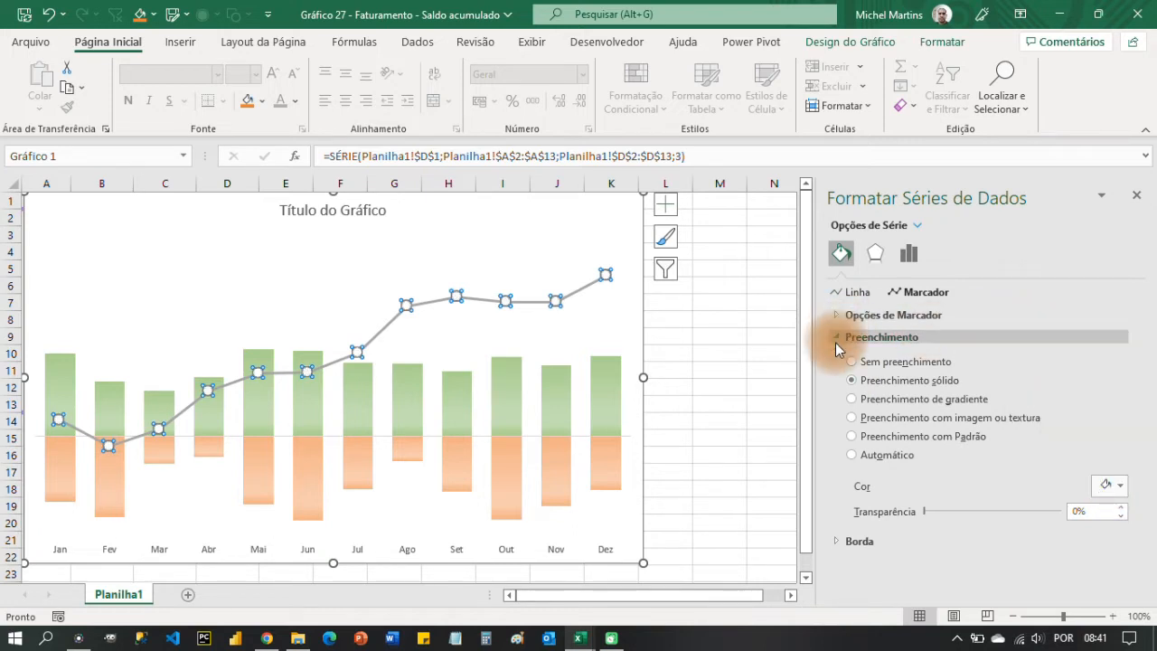
Step: Give the Saldo markers a solid dark blue border 2.75 pt wide
{"action": "left_click", "coordinate": [836, 359]}
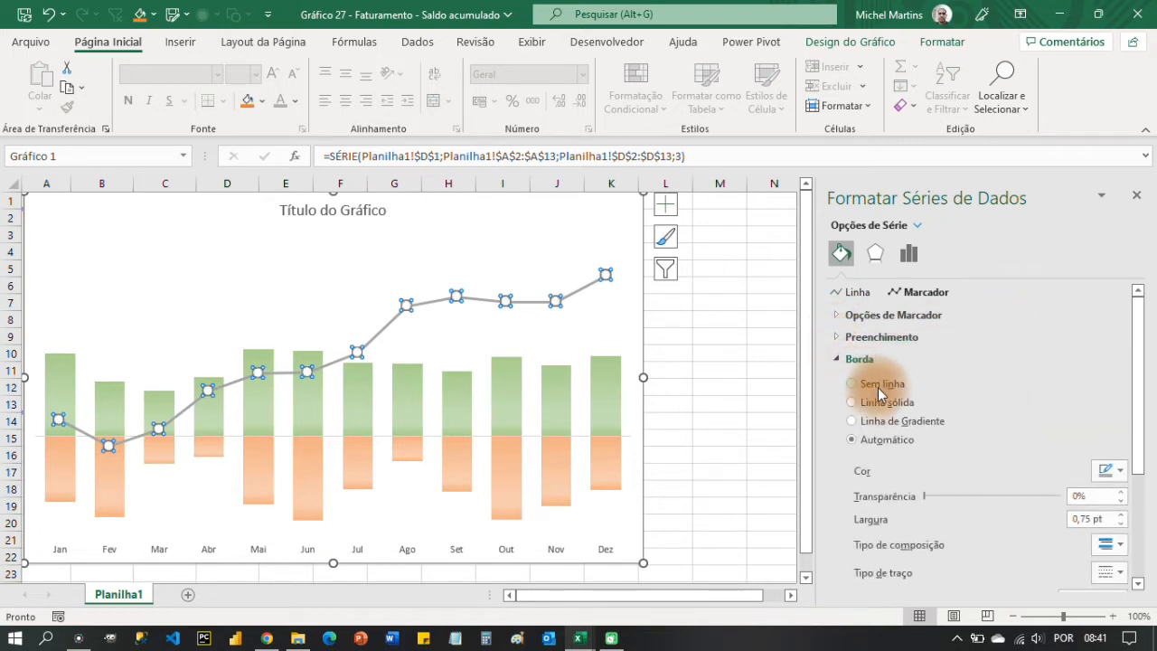
{"action": "left_click", "coordinate": [865, 410]}
{"action": "left_click_drag", "start_coordinate": [1142, 370], "coordinate": [1144, 434]}
{"action": "left_click", "coordinate": [1111, 339]}
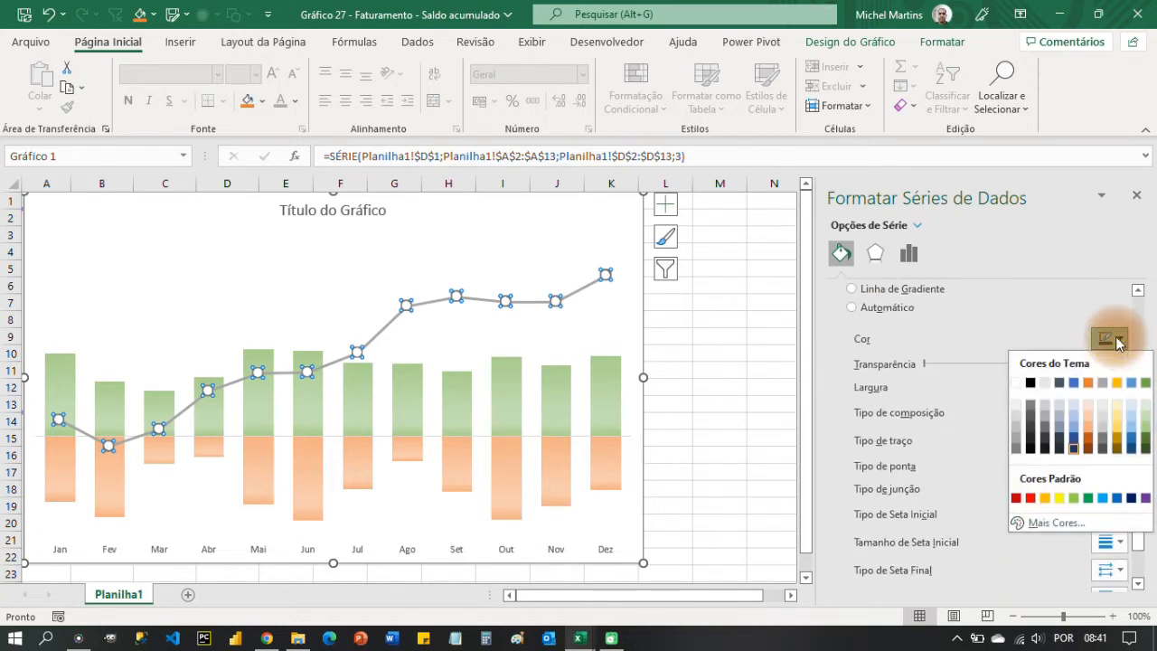
{"action": "left_click", "coordinate": [1076, 450]}
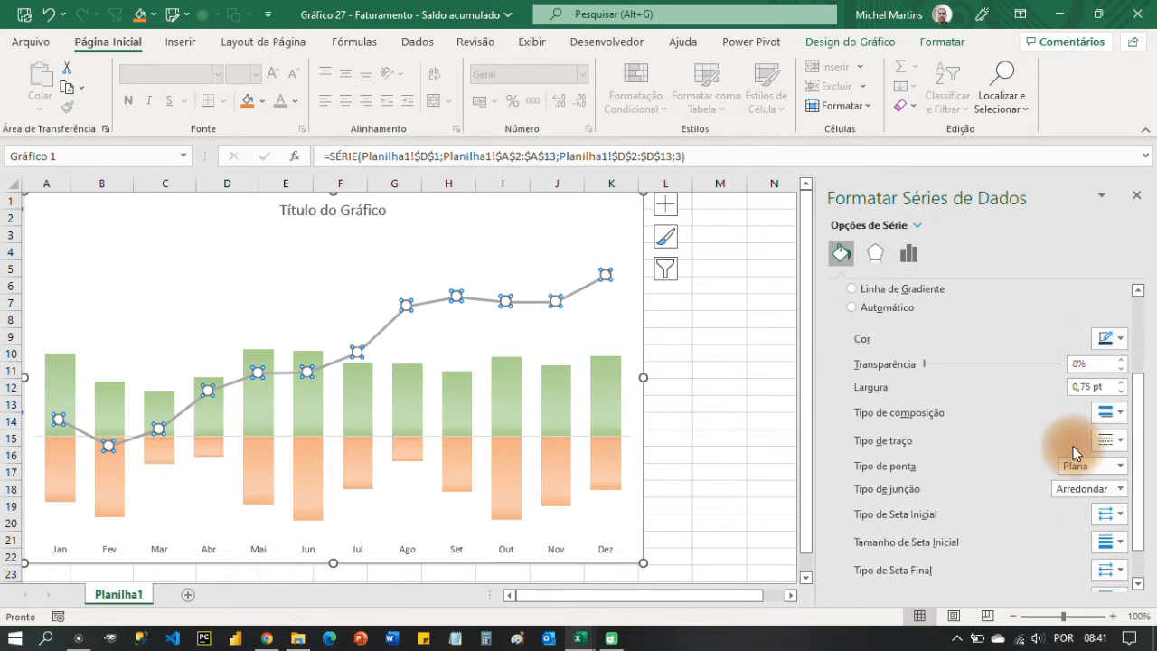
{"action": "left_click", "coordinate": [1120, 384]}
{"action": "left_click", "coordinate": [1120, 384]}
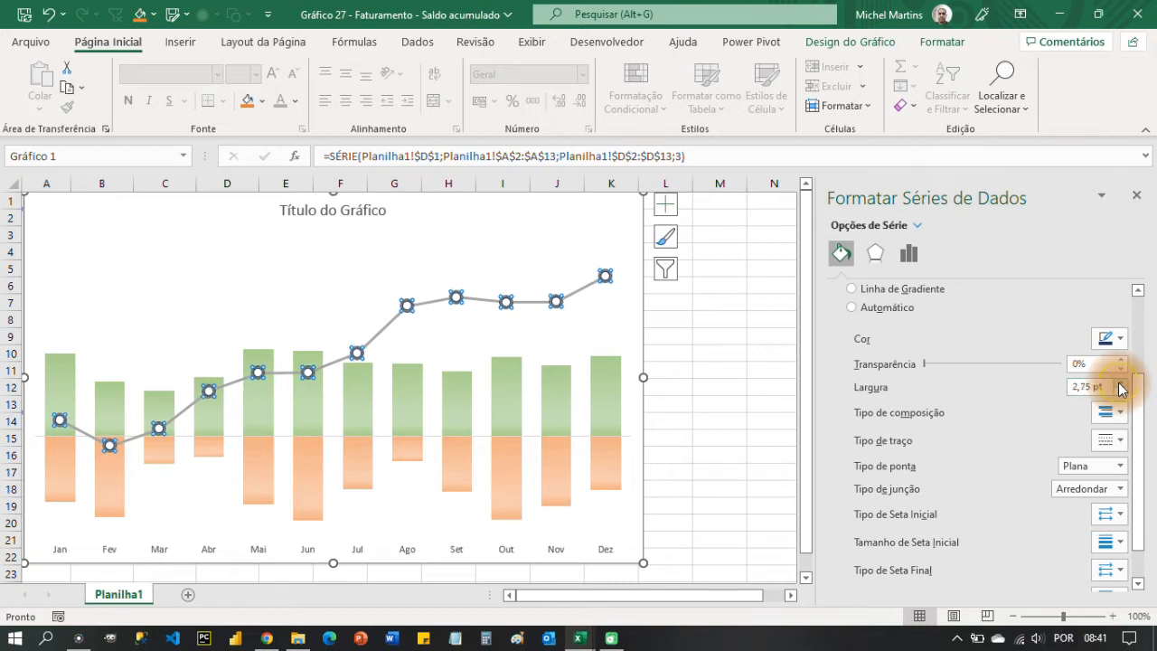
{"action": "left_click", "coordinate": [699, 324]}
Step: Format the Saldo line as a solid dark blue line 0.75 pt wide
{"action": "left_click", "coordinate": [581, 291]}
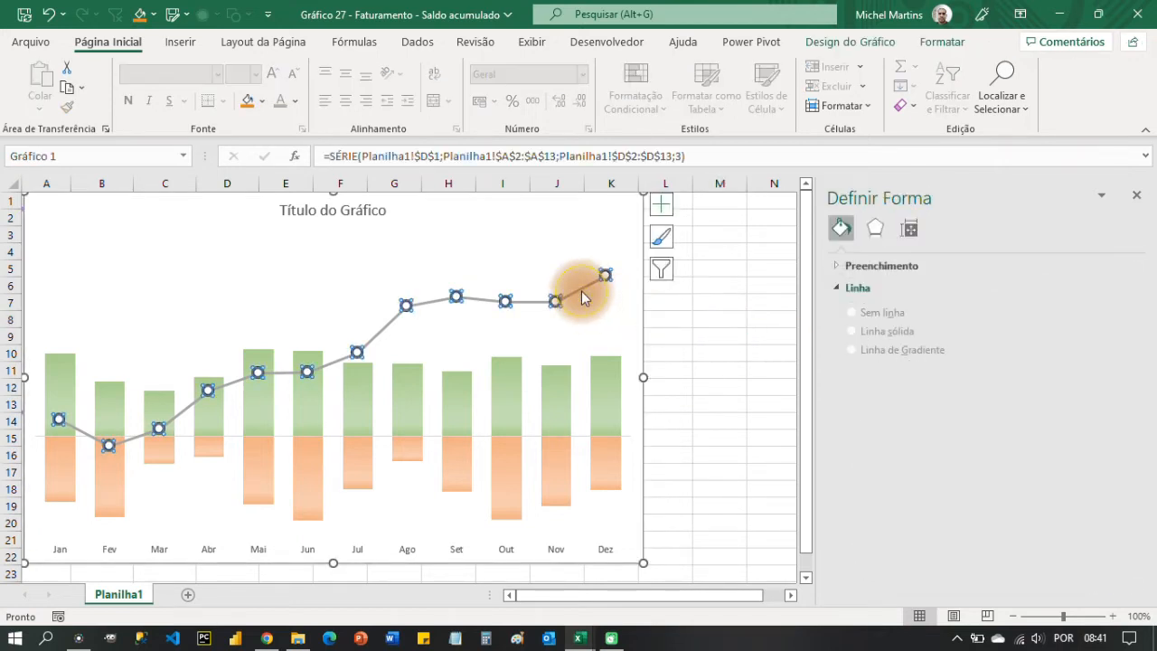
{"action": "left_click", "coordinate": [844, 252]}
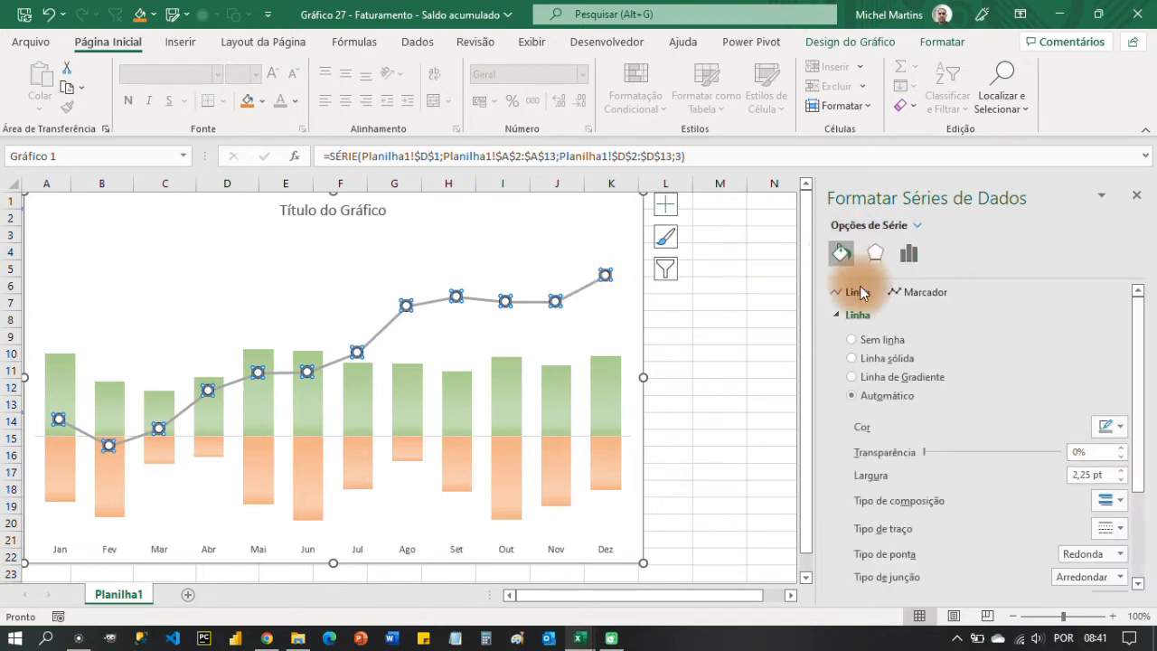
{"action": "left_click", "coordinate": [835, 313]}
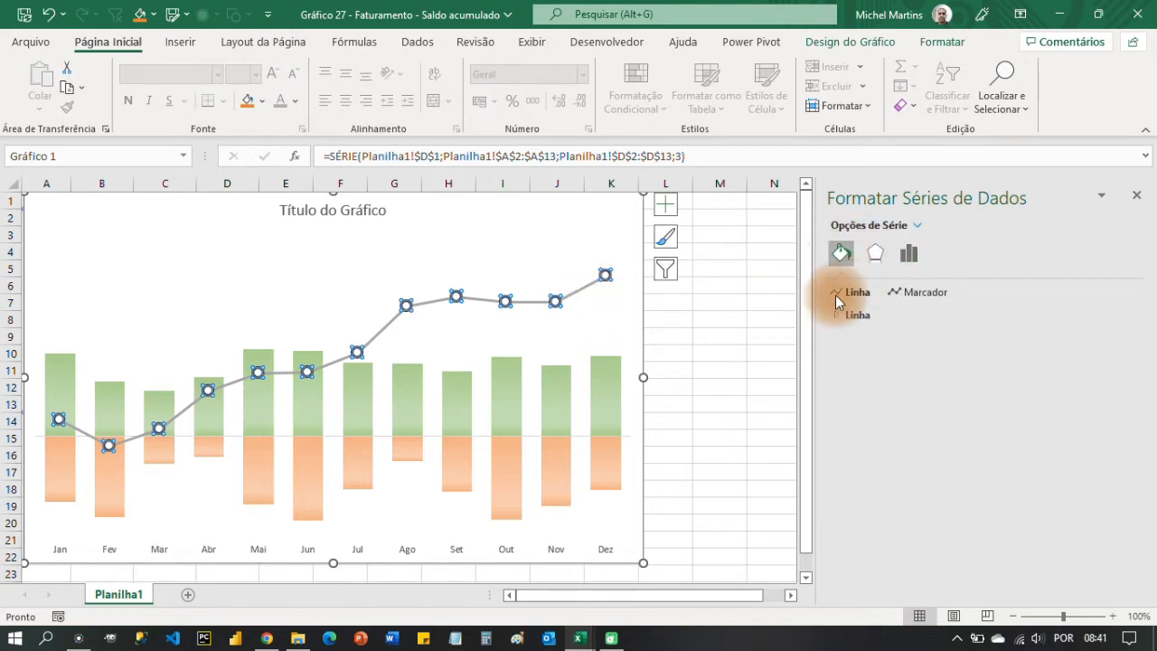
{"action": "left_click", "coordinate": [836, 312]}
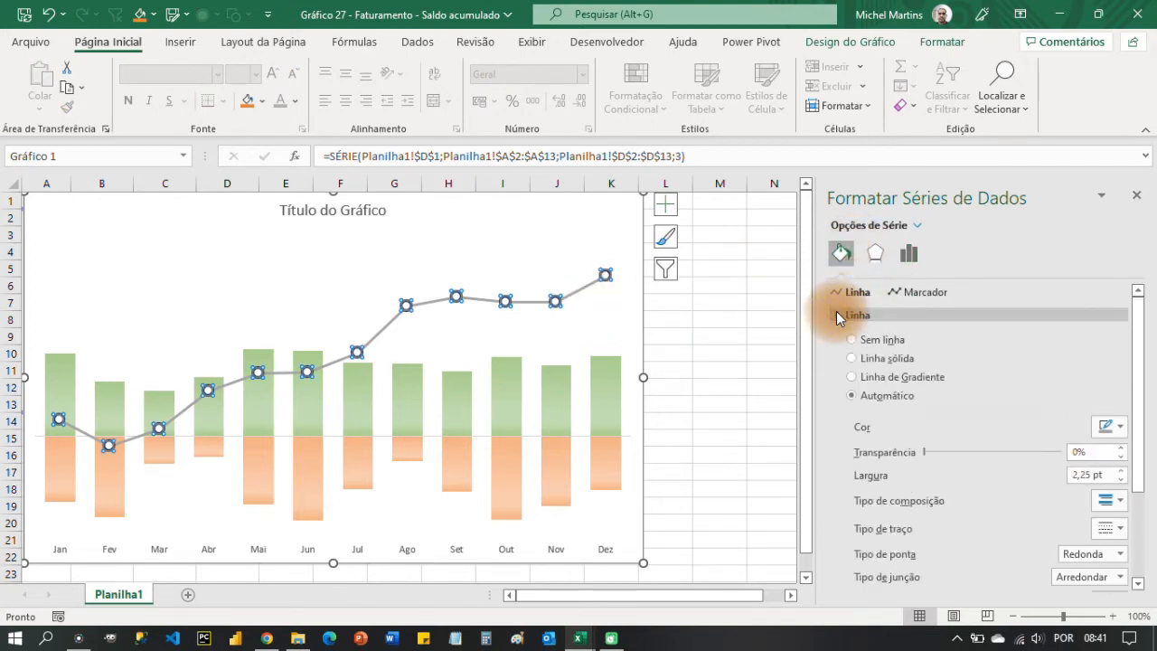
{"action": "left_click", "coordinate": [855, 359]}
{"action": "left_click_drag", "start_coordinate": [1139, 332], "coordinate": [1143, 393]}
{"action": "left_click", "coordinate": [1121, 337]}
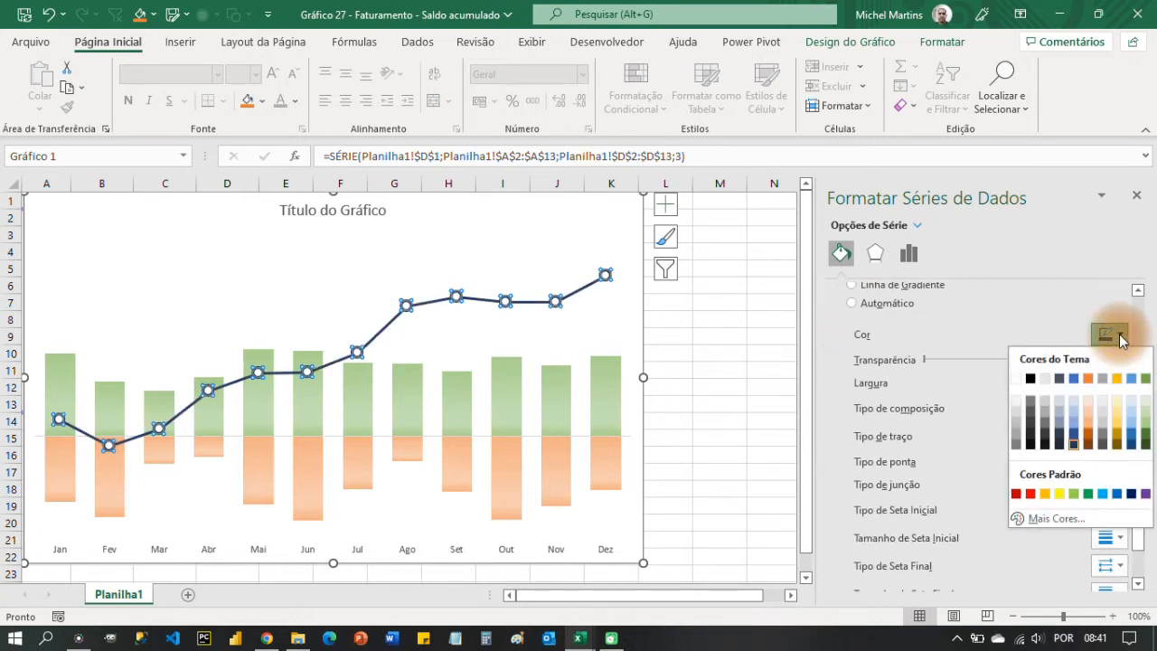
{"action": "left_click", "coordinate": [1076, 447]}
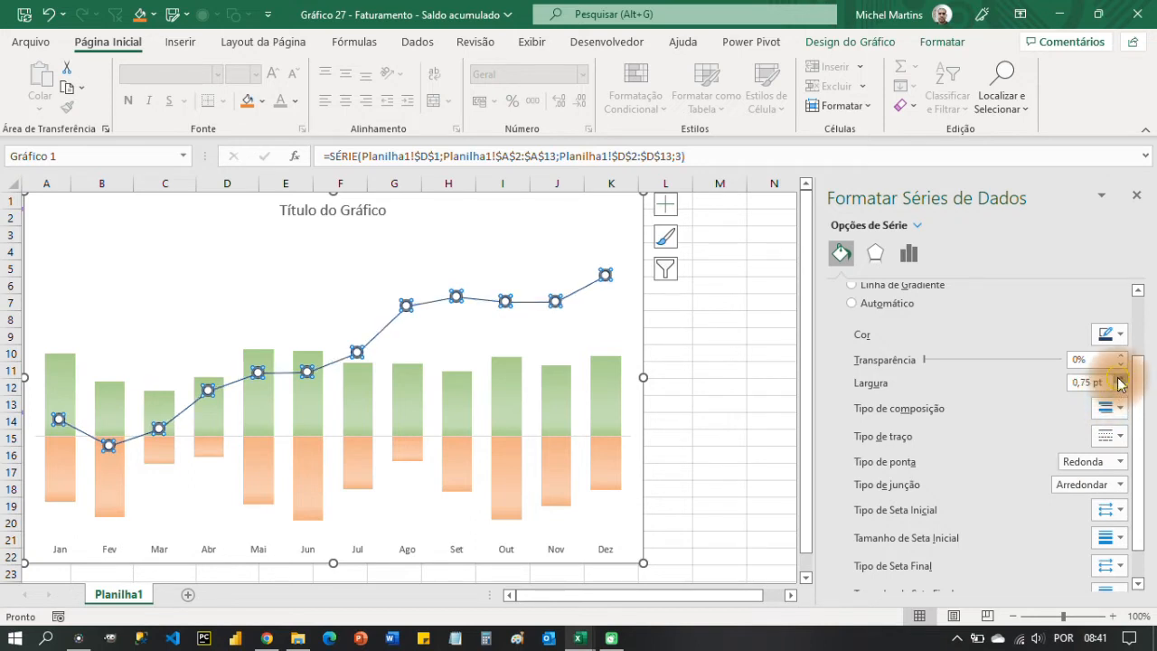
{"action": "left_click", "coordinate": [696, 335]}
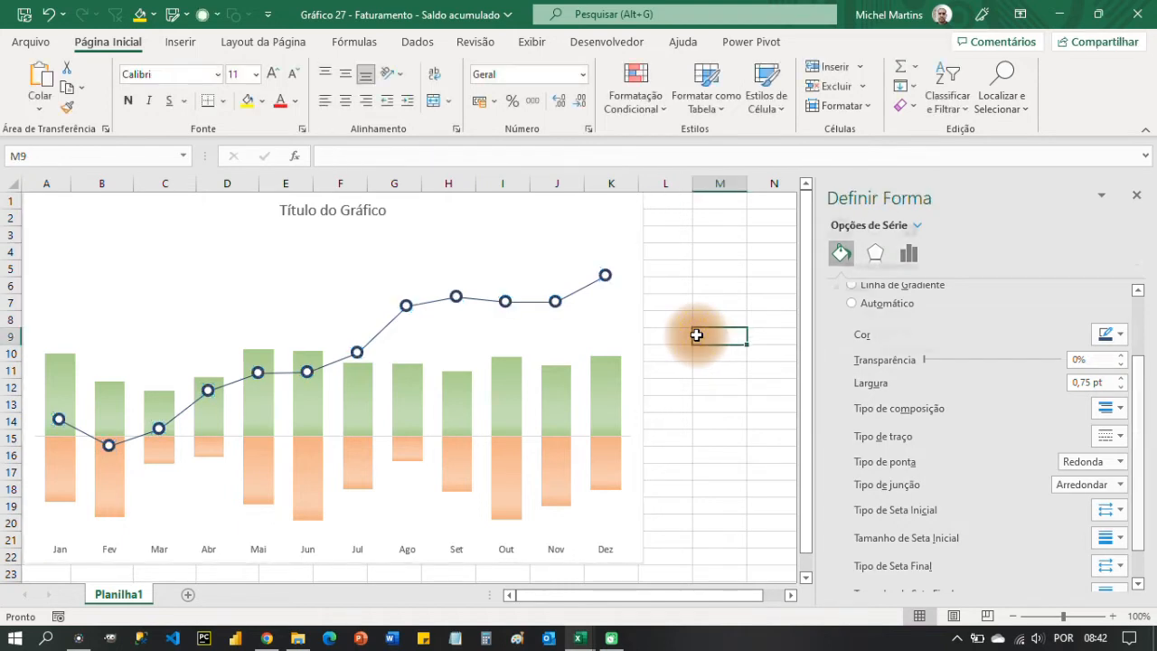
Step: Recalculate the sheet several times to check the restyled Saldo line and markers against new sample data
{"action": "key", "text": "F9"}
{"action": "key", "text": "F9"}
{"action": "key", "text": "F9"}
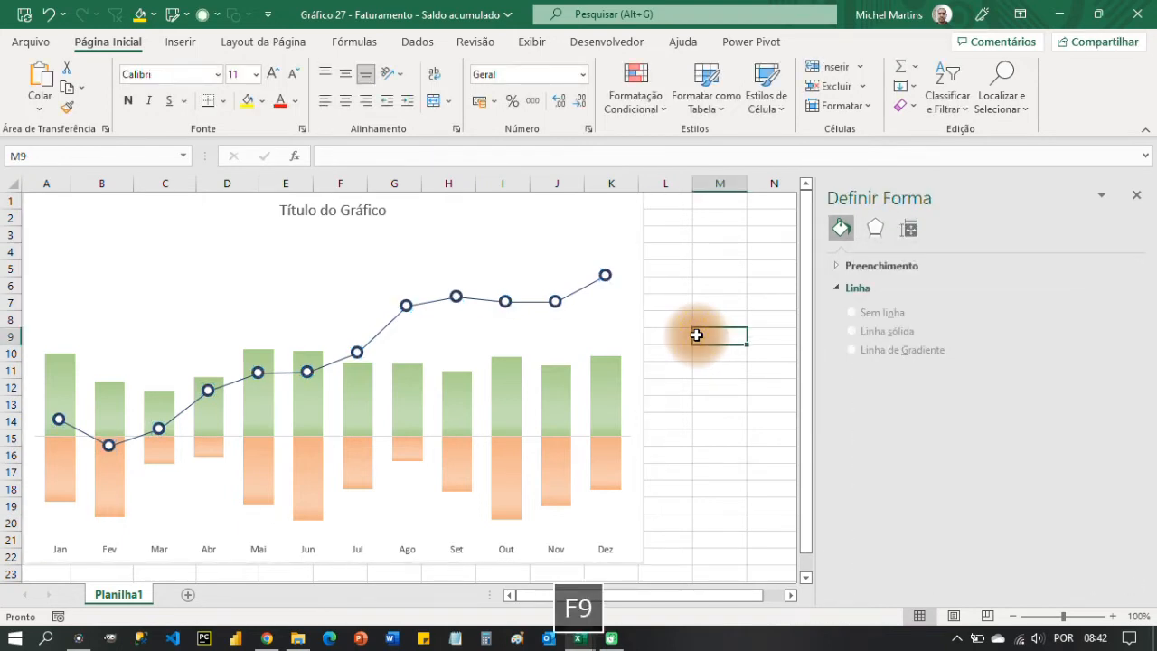
{"action": "key", "text": "F9"}
{"action": "key", "text": "F9"}
{"action": "key", "text": "F9"}
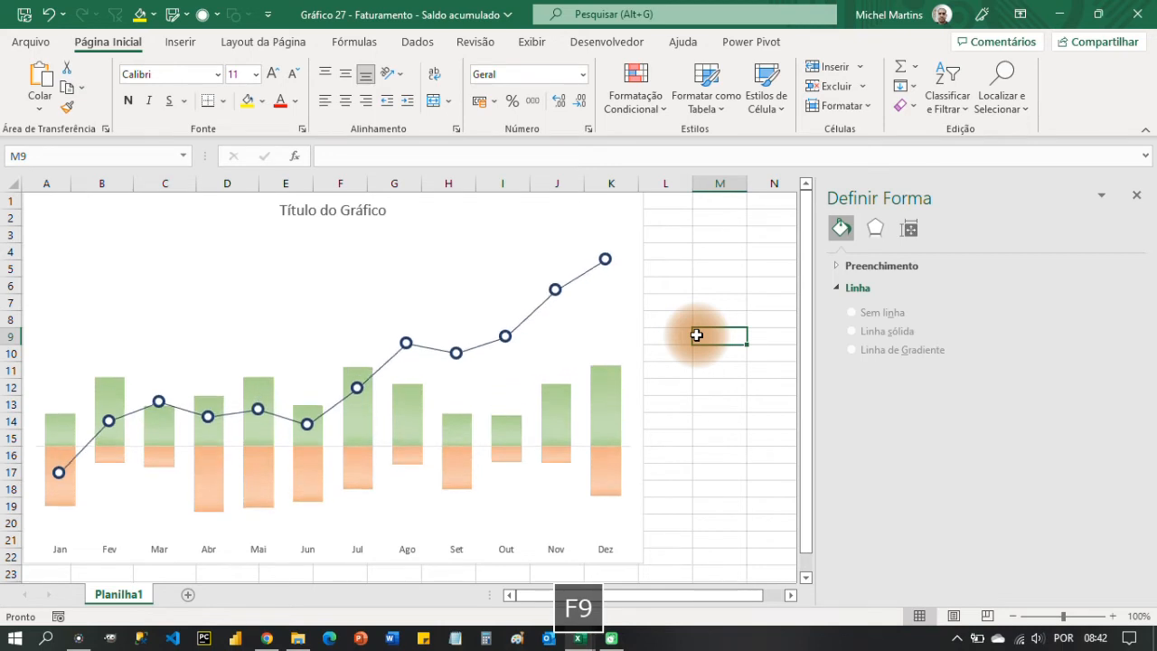
{"action": "key", "text": "F9"}
{"action": "key", "text": "F9"}
{"action": "key", "text": "F9"}
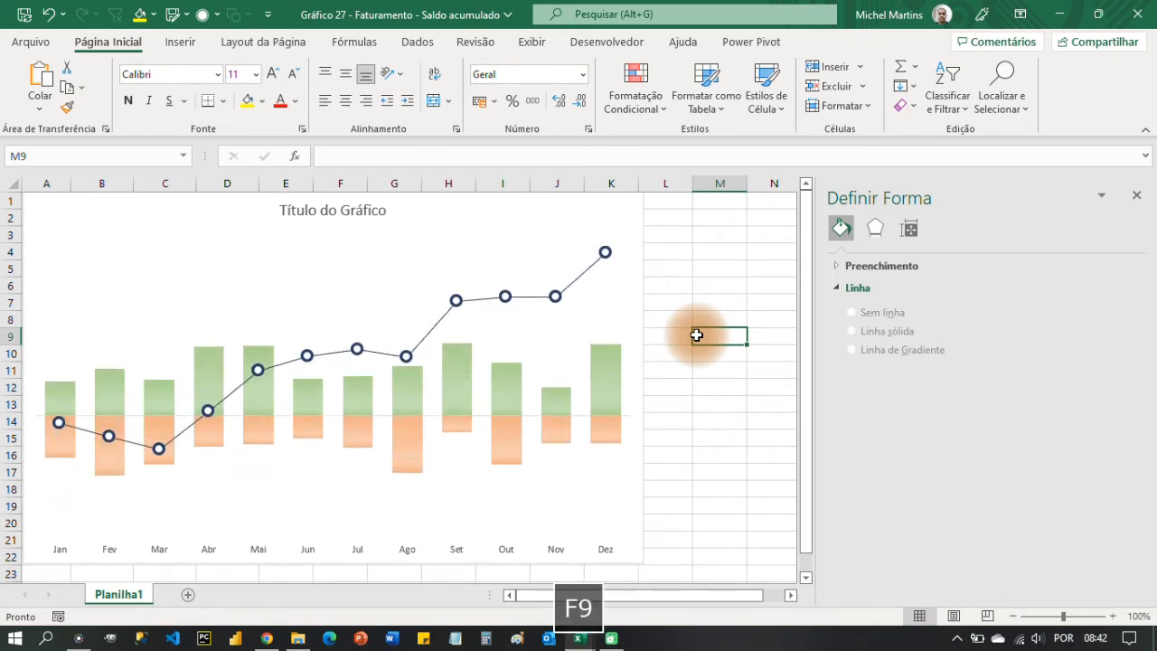
{"action": "key", "text": "F9"}
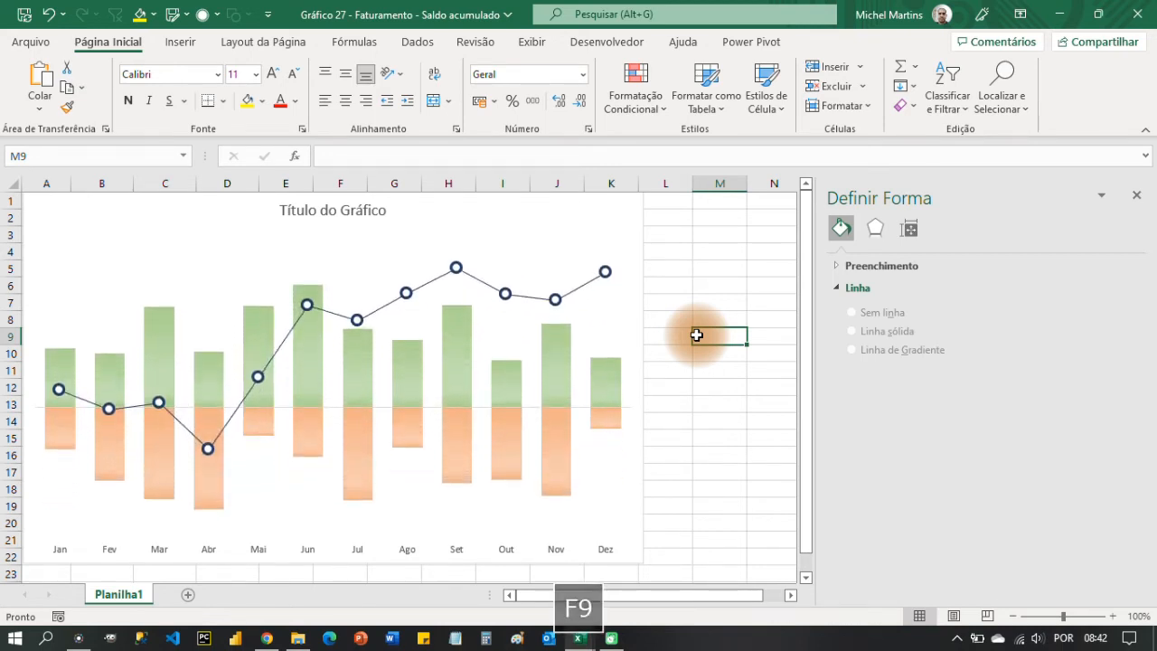
{"action": "key", "text": "F9"}
{"action": "key", "text": "F9"}
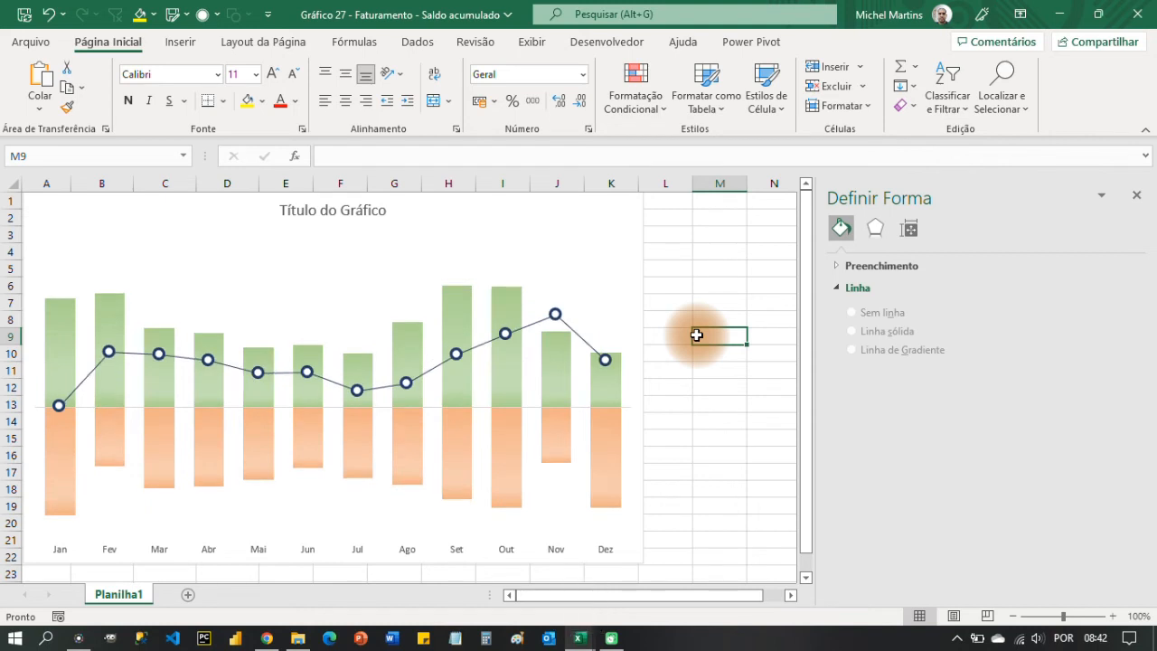
{"action": "key", "text": "F9"}
{"action": "key", "text": "F9"}
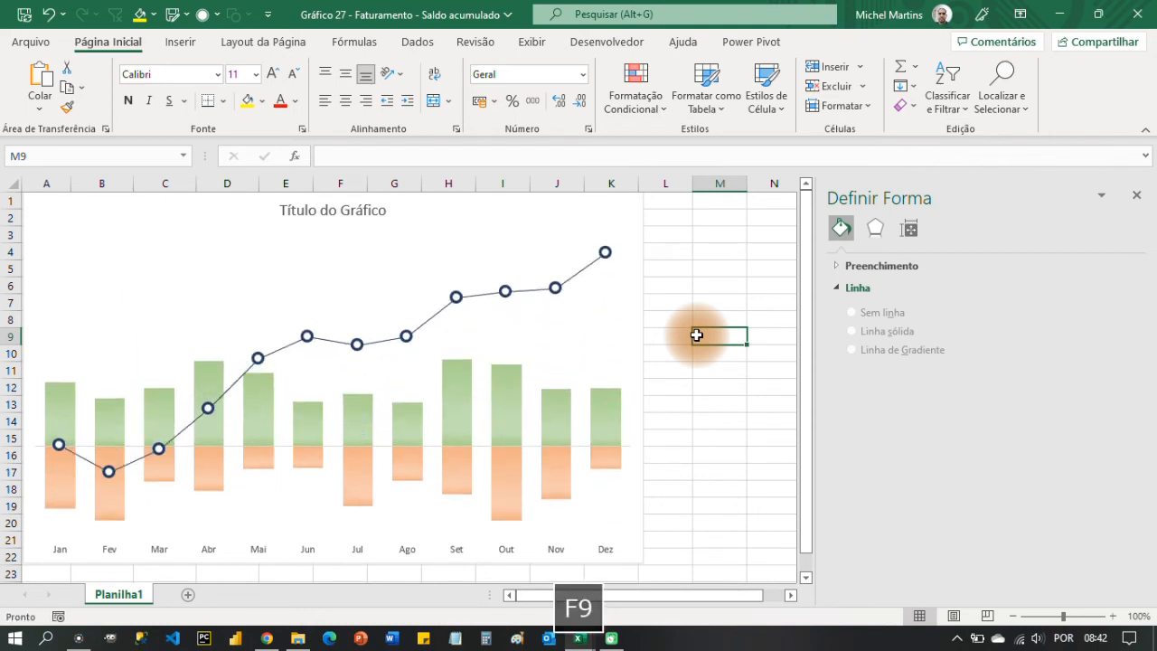
{"action": "key", "text": "F9"}
{"action": "key", "text": "F9"}
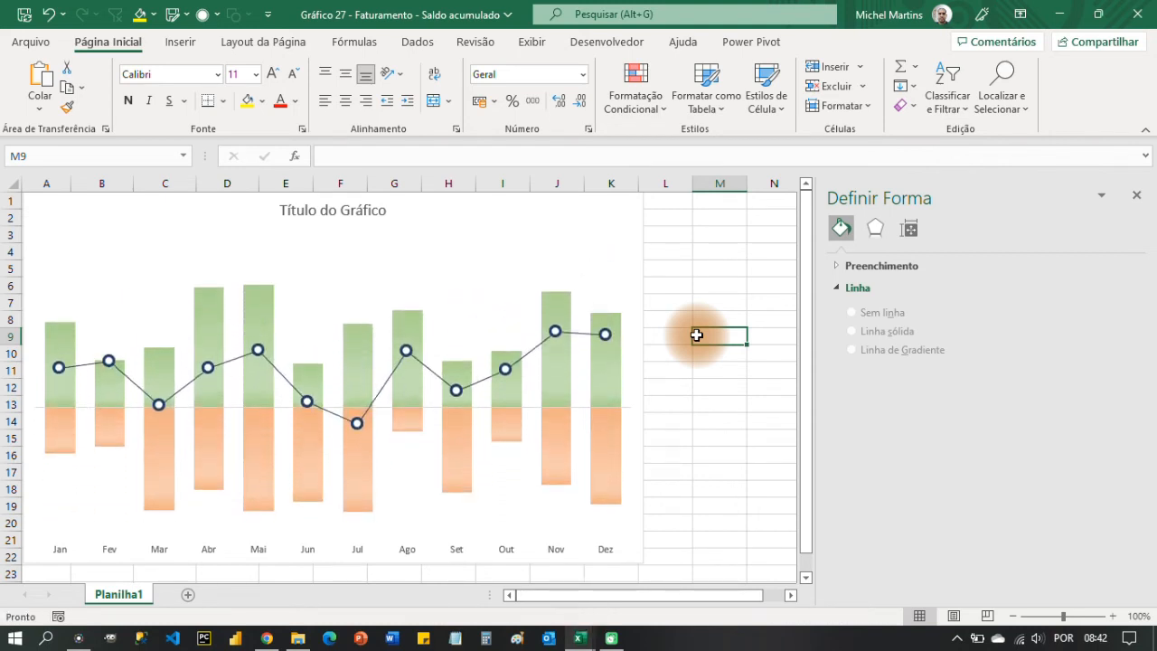
Step: Add data labels to the Saldo line and position them above the markers
{"action": "left_click", "coordinate": [607, 338]}
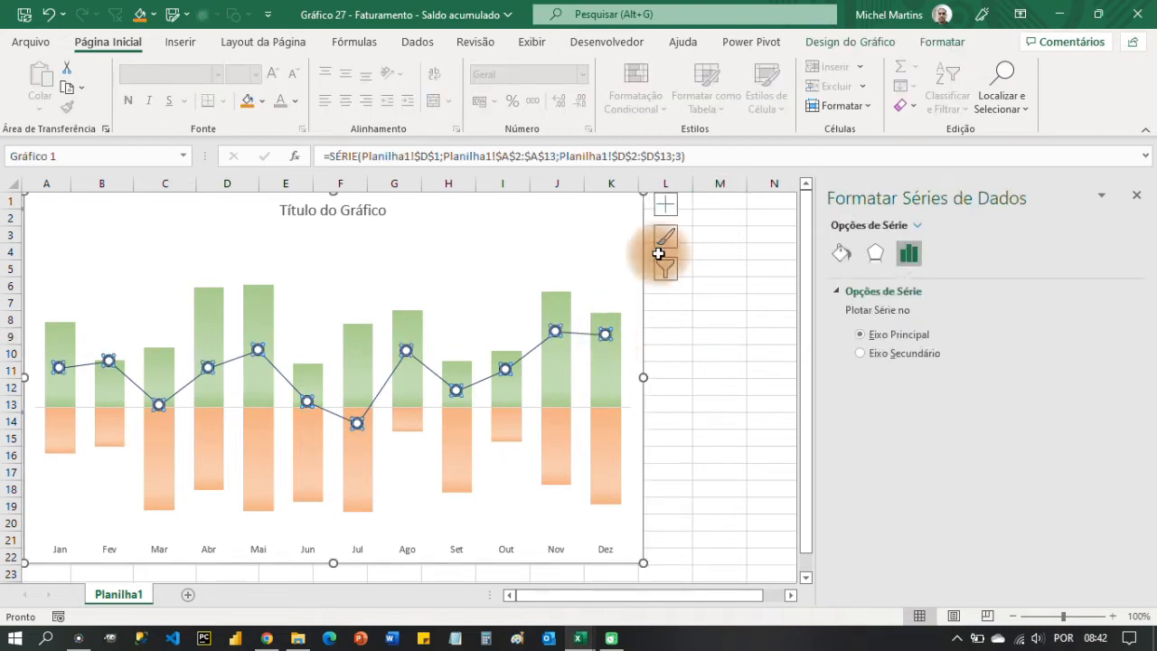
{"action": "left_click", "coordinate": [663, 210]}
{"action": "left_click", "coordinate": [707, 276]}
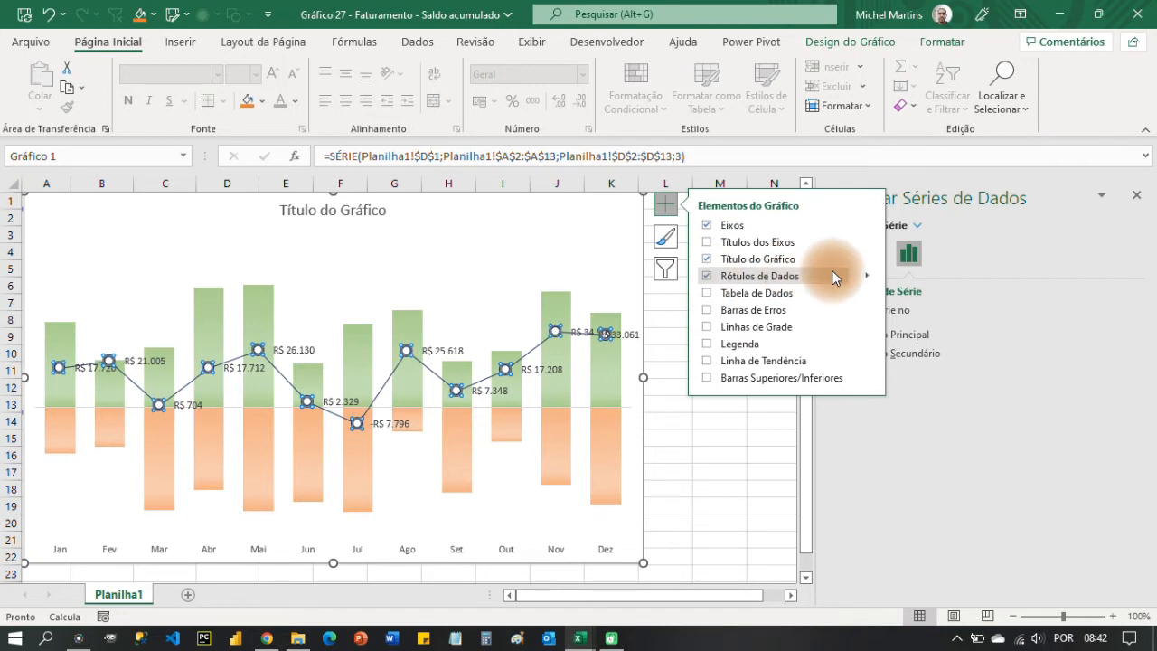
{"action": "left_click", "coordinate": [866, 275]}
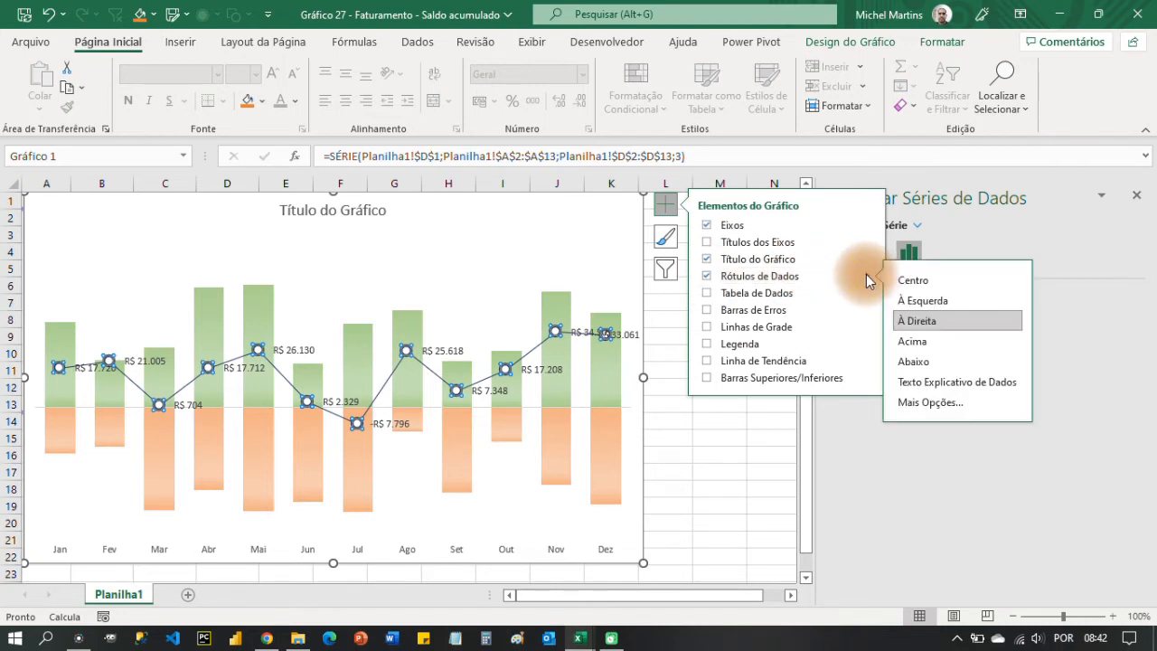
{"action": "left_click", "coordinate": [912, 342]}
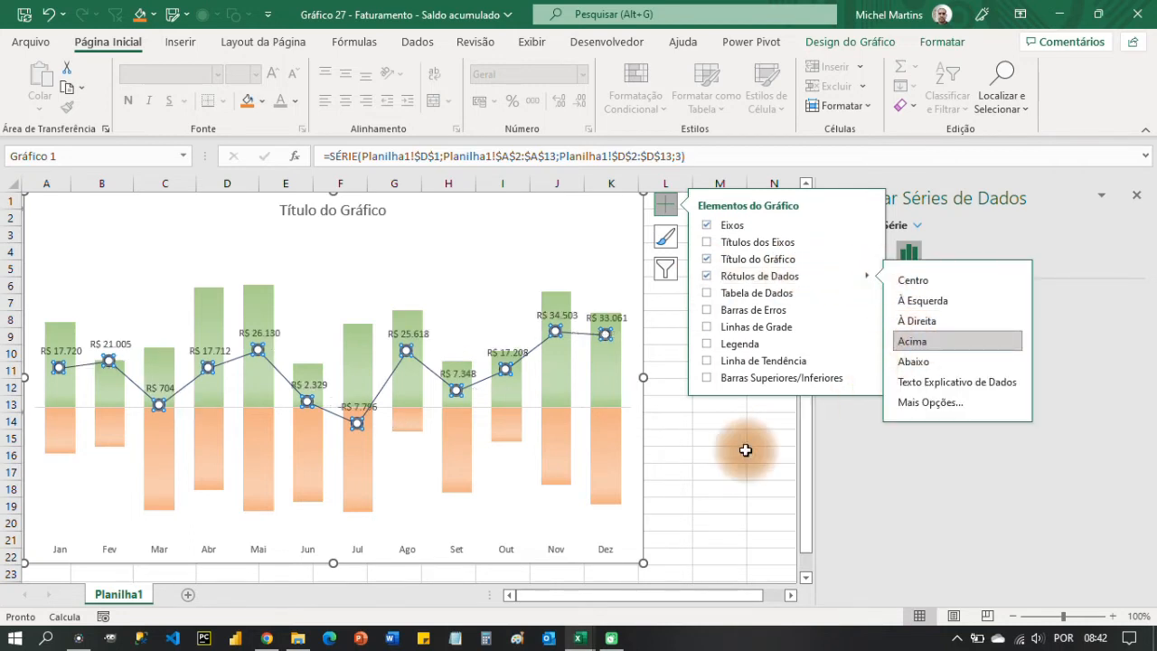
{"action": "left_click", "coordinate": [706, 421]}
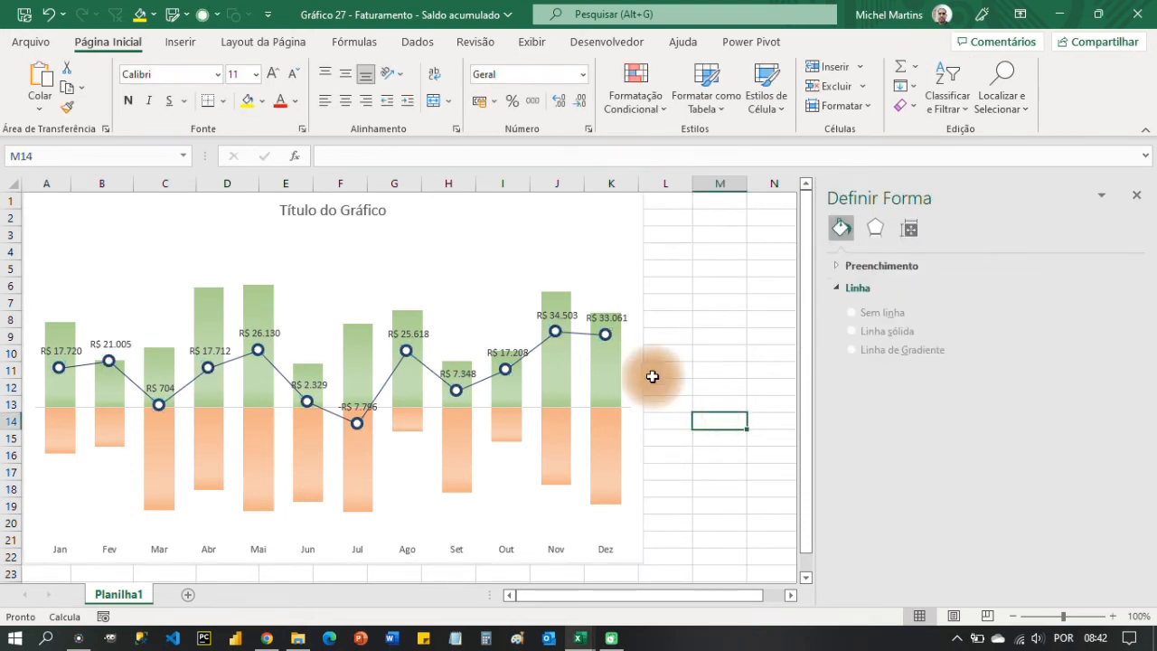
Step: Replace the placeholder chart title with "Saldo acumulado"
{"action": "left_click", "coordinate": [380, 211]}
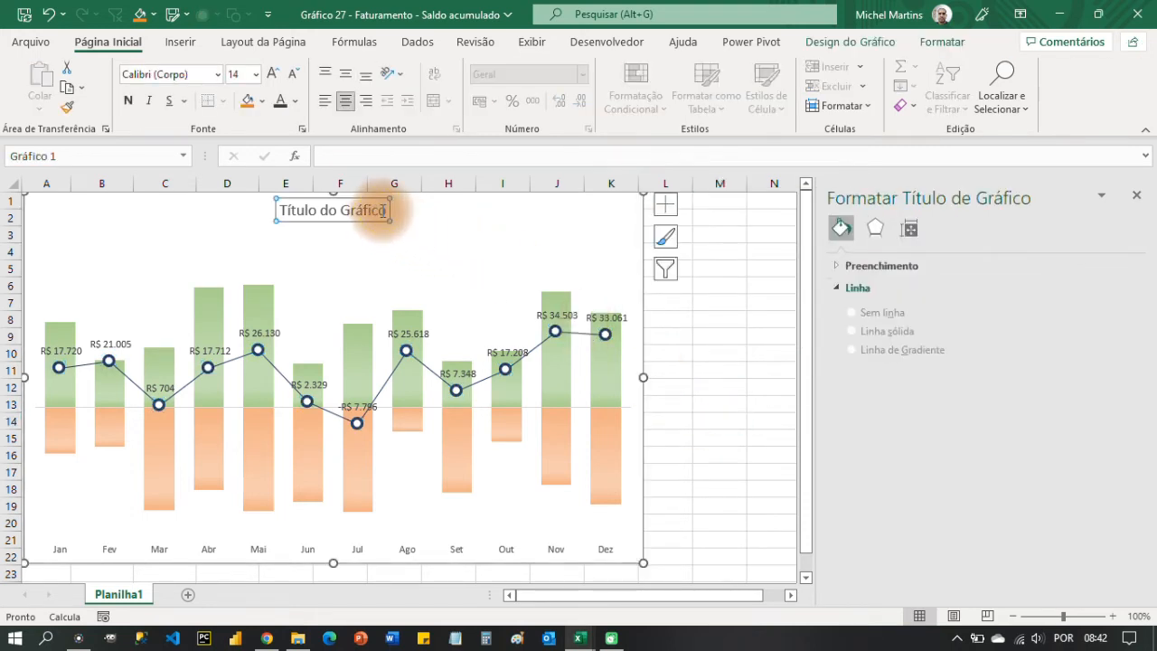
{"action": "left_click_drag", "start_coordinate": [371, 216], "coordinate": [298, 217]}
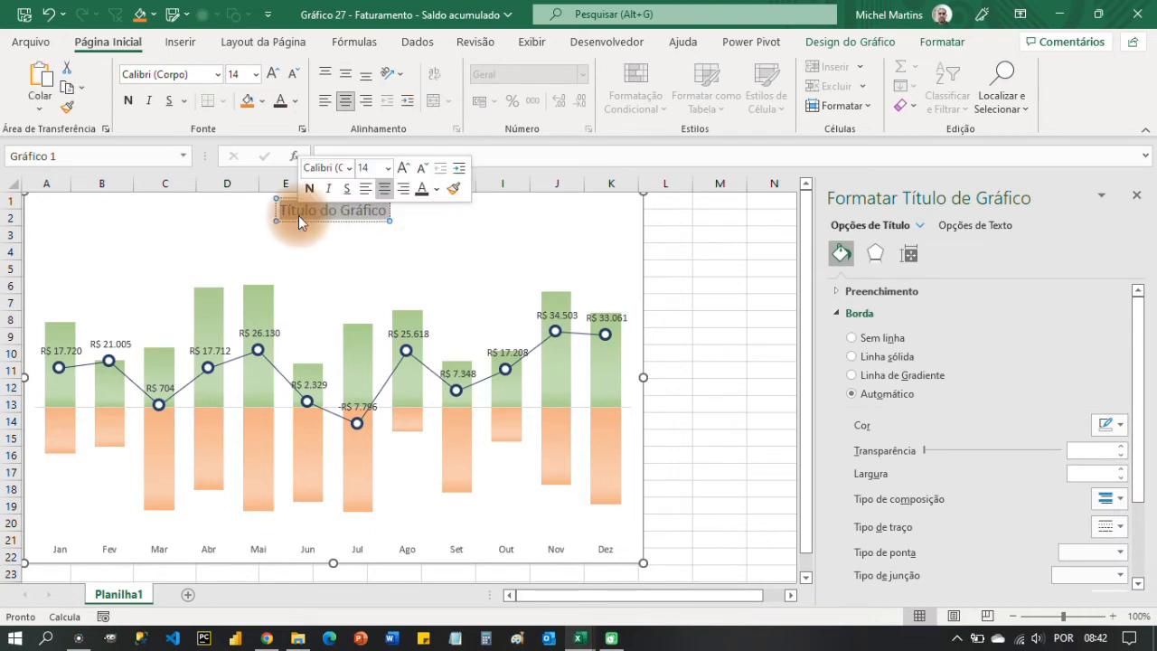
{"action": "type", "text": "Saldo A"}
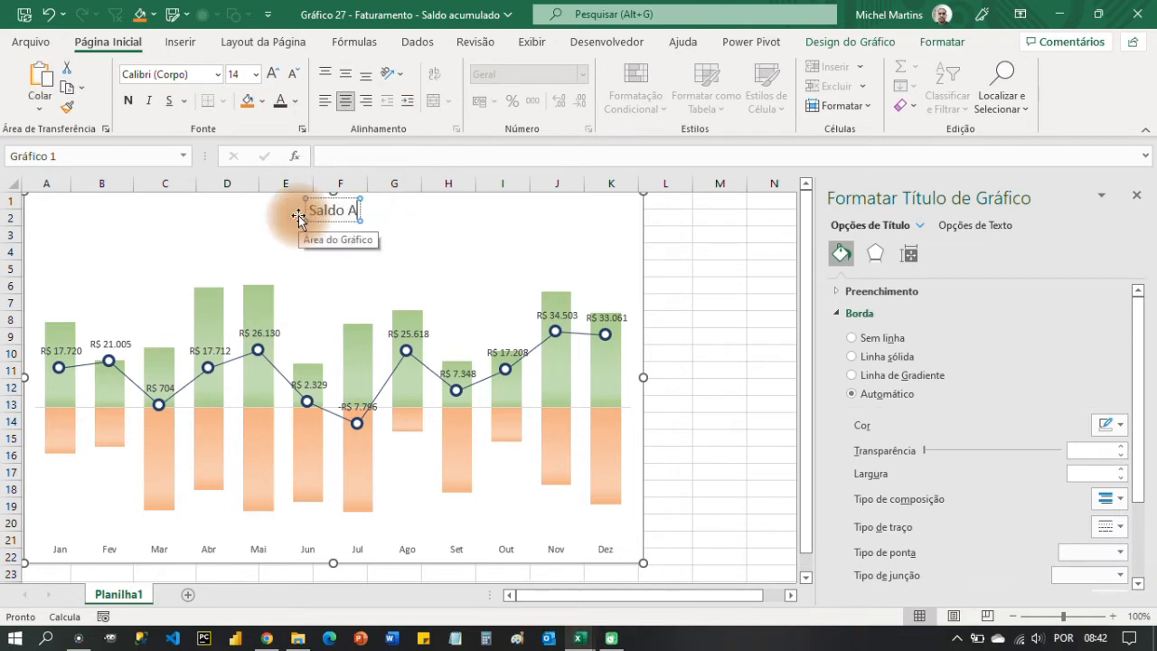
{"action": "type", "text": "cumulado"}
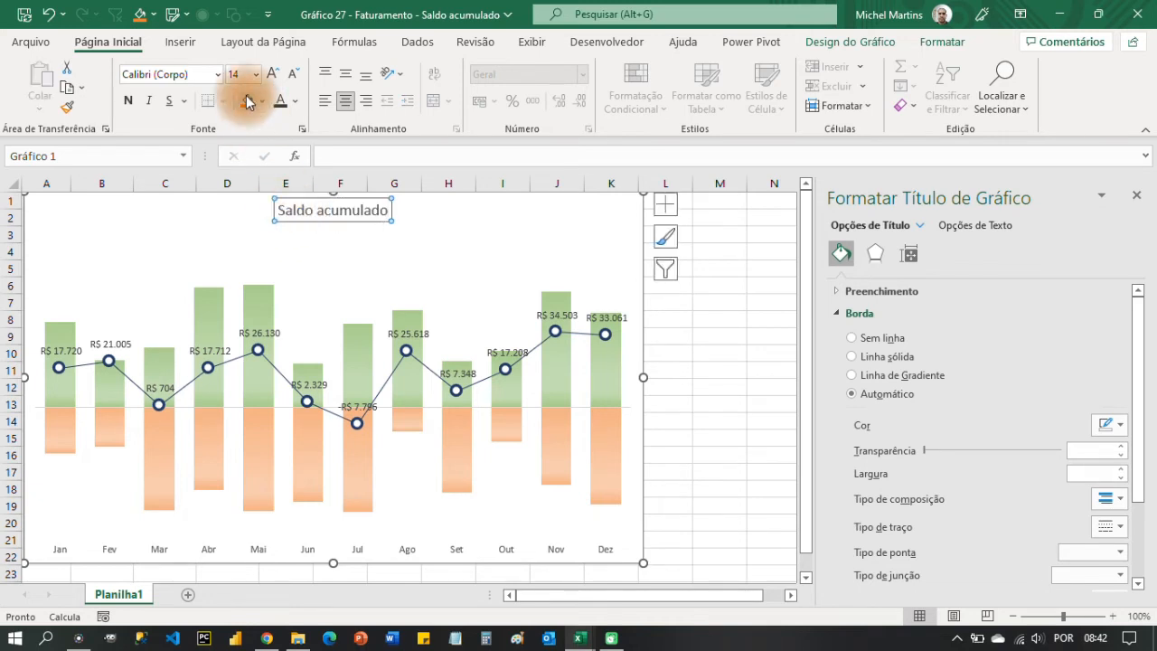
Step: Format the chart title in Bernard MT Condensed at 24 pt
{"action": "left_click", "coordinate": [219, 77]}
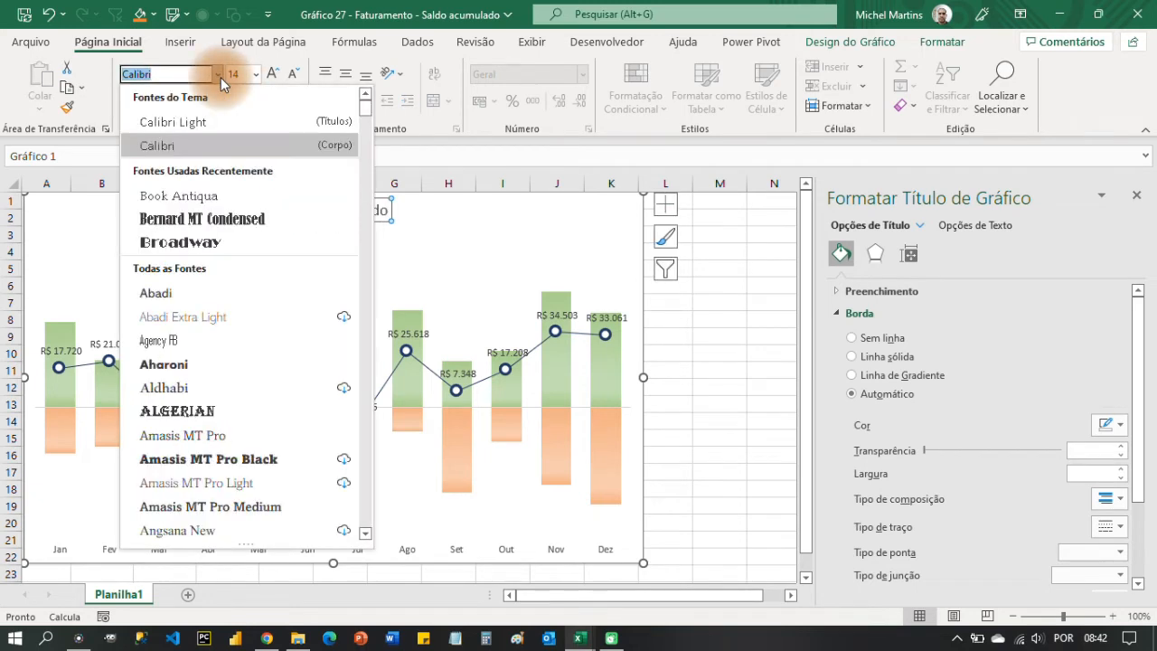
{"action": "left_click", "coordinate": [214, 223]}
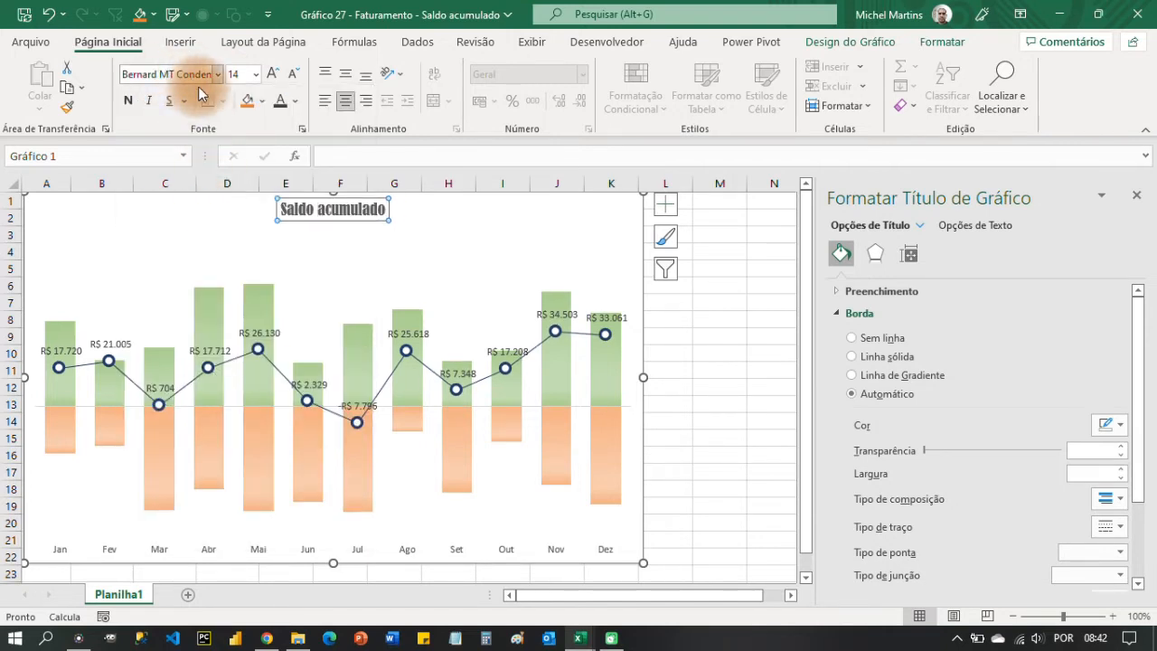
{"action": "left_click", "coordinate": [274, 72]}
{"action": "left_click", "coordinate": [274, 73]}
{"action": "left_click", "coordinate": [274, 72]}
{"action": "left_click", "coordinate": [273, 72]}
{"action": "left_click", "coordinate": [274, 72]}
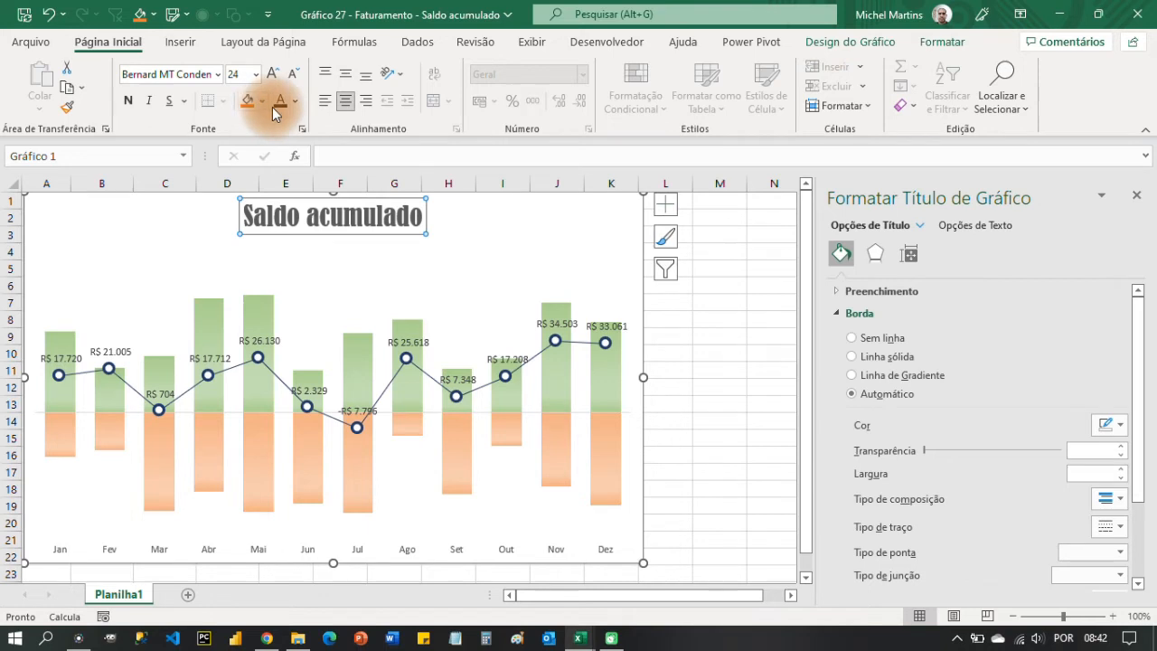
Step: Give the chart title text a gradient fill and remove one of its middle gradient stops
{"action": "left_click", "coordinate": [926, 43]}
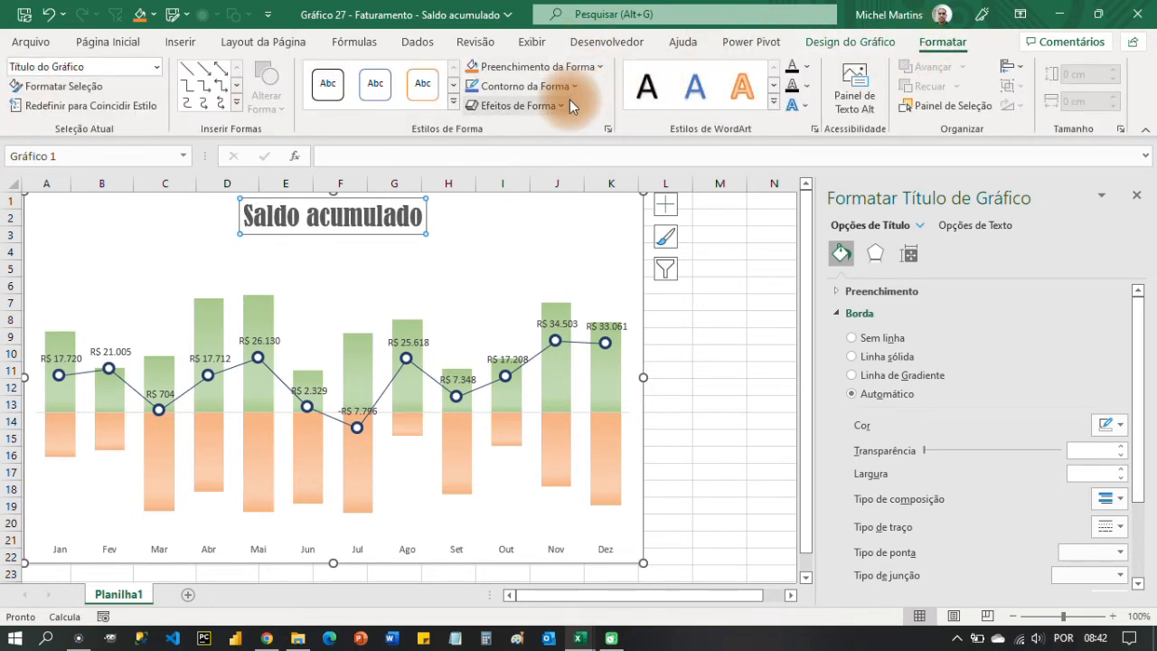
{"action": "left_click", "coordinate": [809, 72]}
{"action": "mouse_move", "coordinate": [808, 353]}
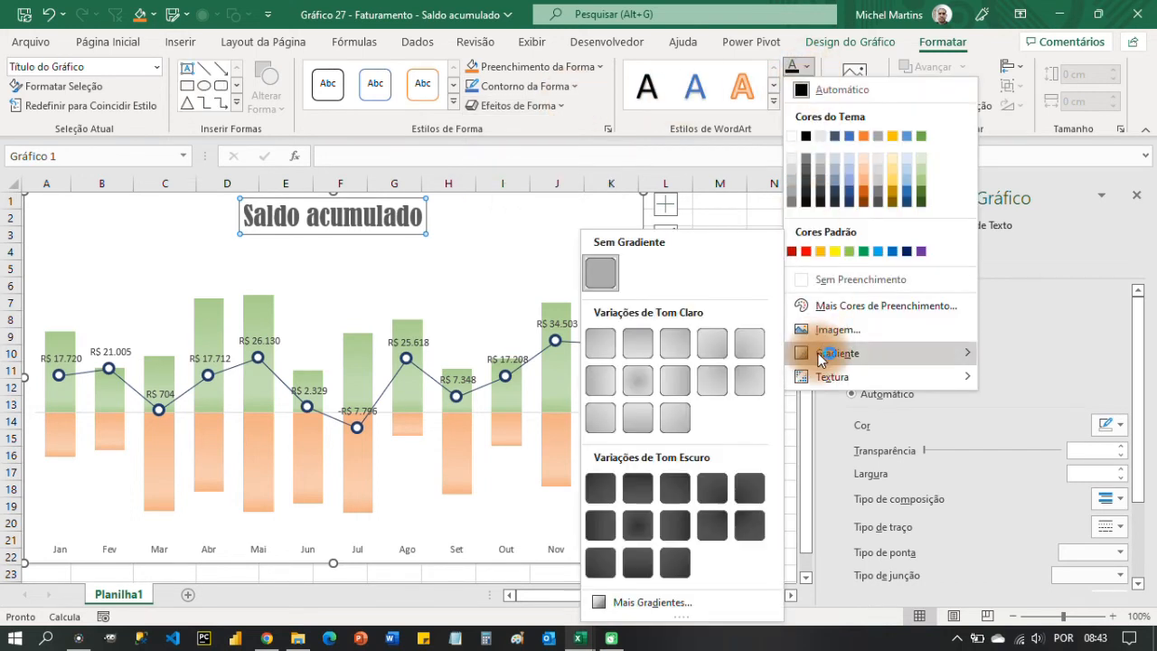
{"action": "left_click", "coordinate": [623, 601]}
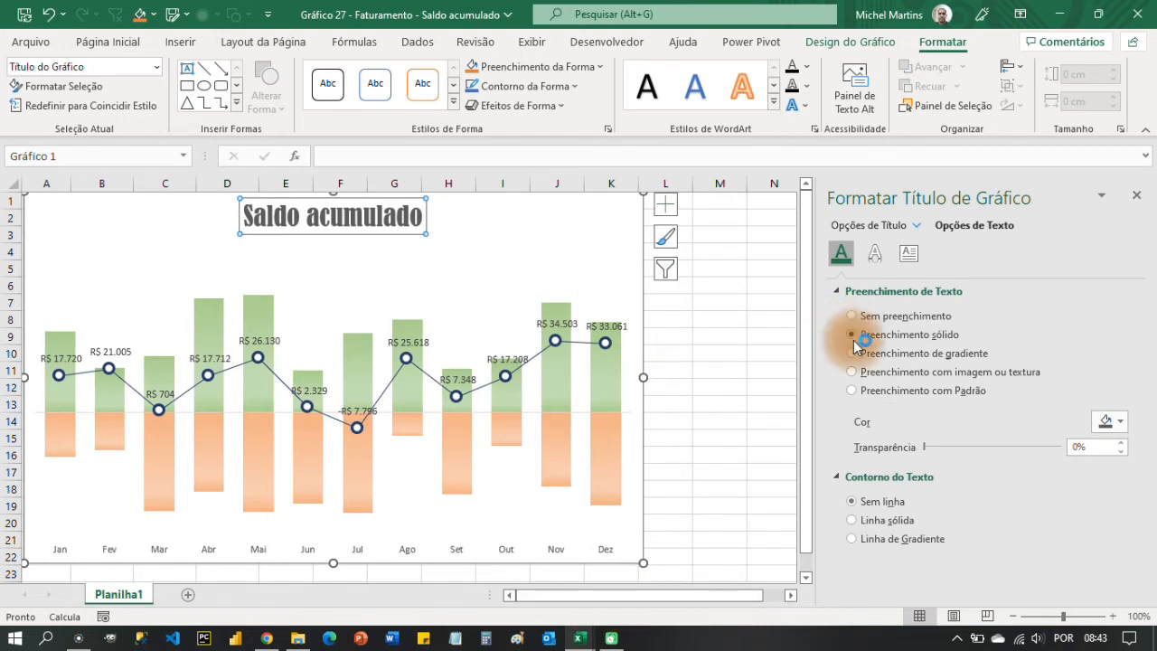
{"action": "left_click", "coordinate": [856, 354]}
{"action": "left_click_drag", "start_coordinate": [1137, 318], "coordinate": [1140, 398]}
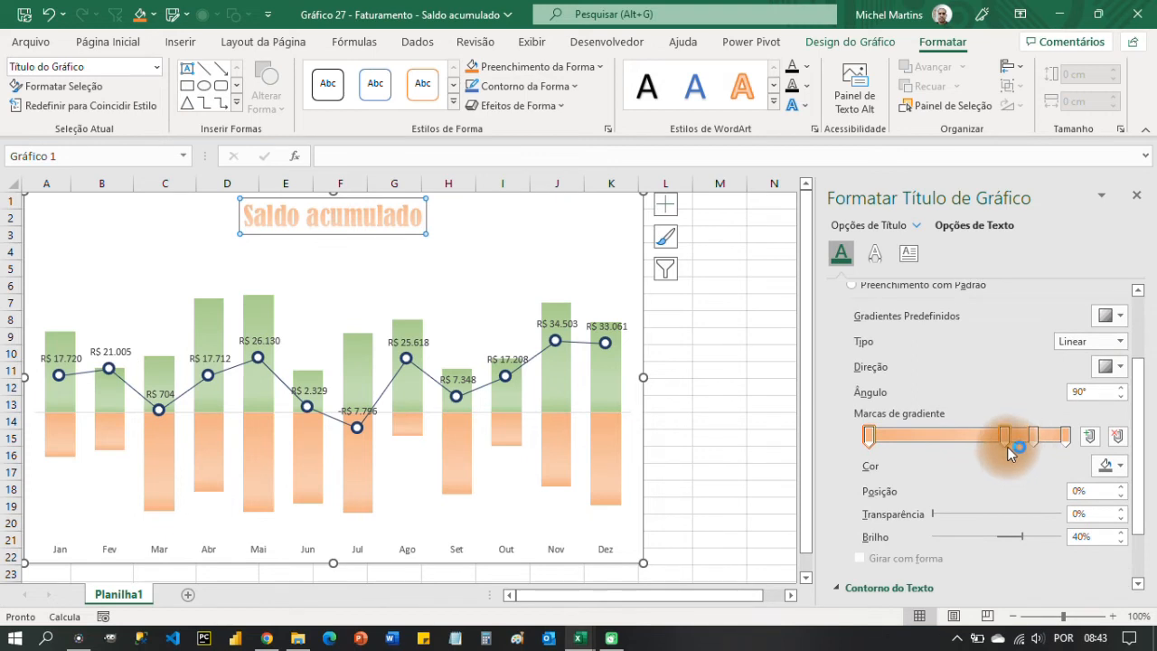
{"action": "left_click", "coordinate": [1118, 436]}
Step: Color the title gradient's two end stops the darkest theme blue and the middle stop at 69% the 25% darker blue
{"action": "left_click", "coordinate": [869, 436]}
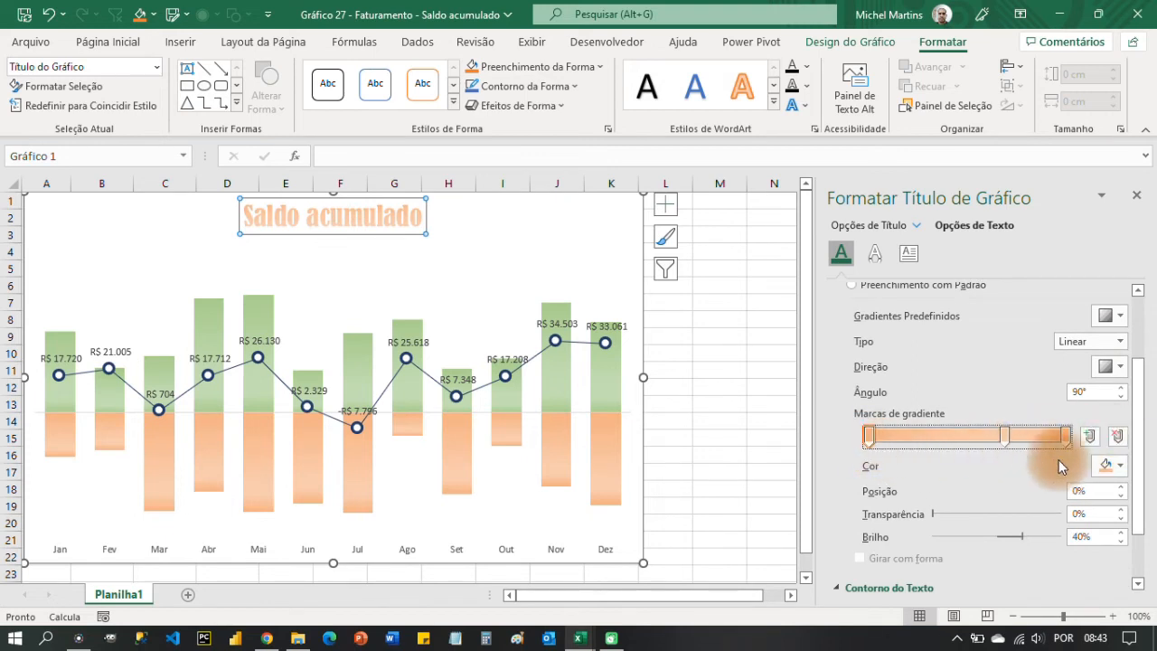
{"action": "left_click", "coordinate": [1110, 465]}
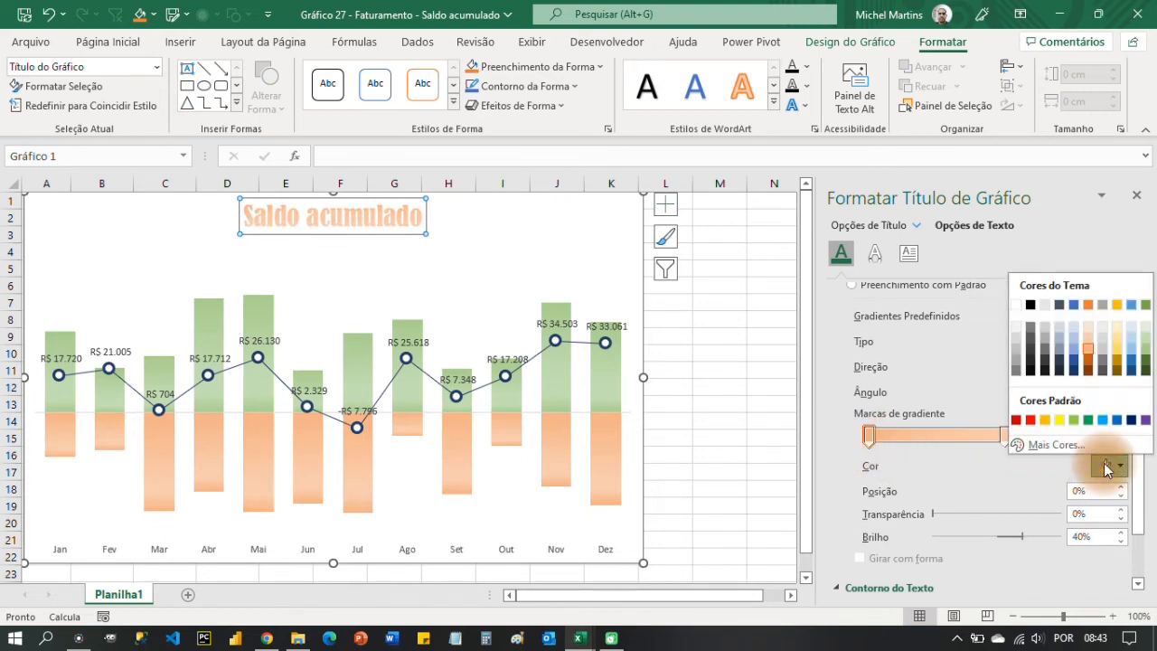
{"action": "left_click", "coordinate": [1074, 373]}
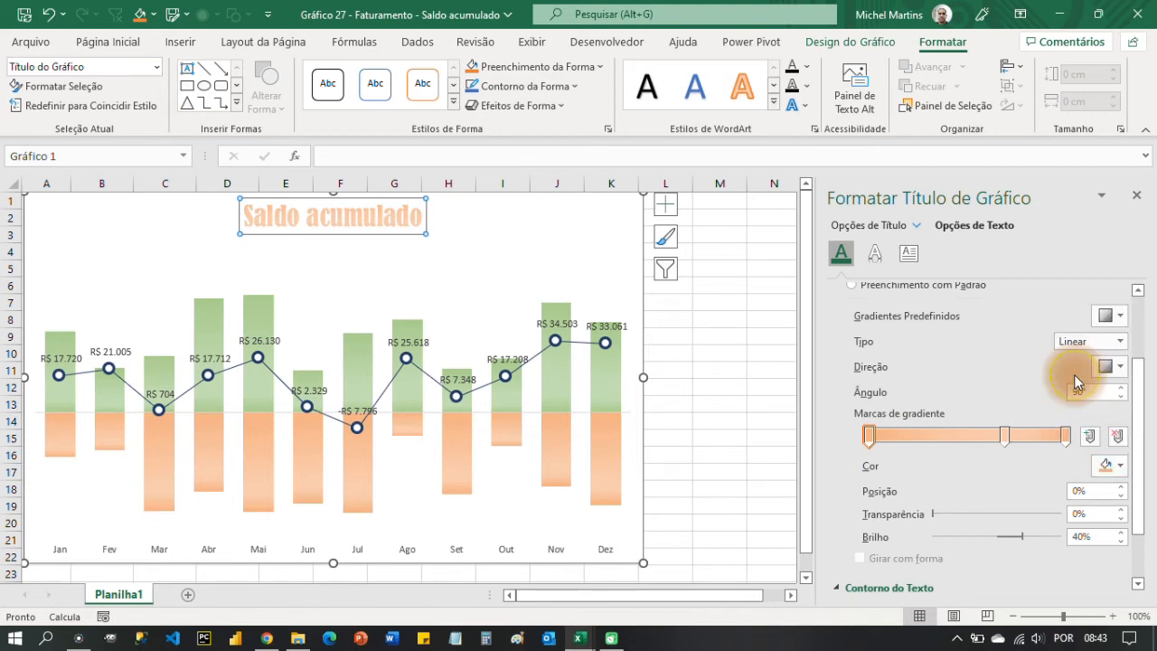
{"action": "left_click", "coordinate": [1067, 438]}
{"action": "left_click", "coordinate": [1110, 466]}
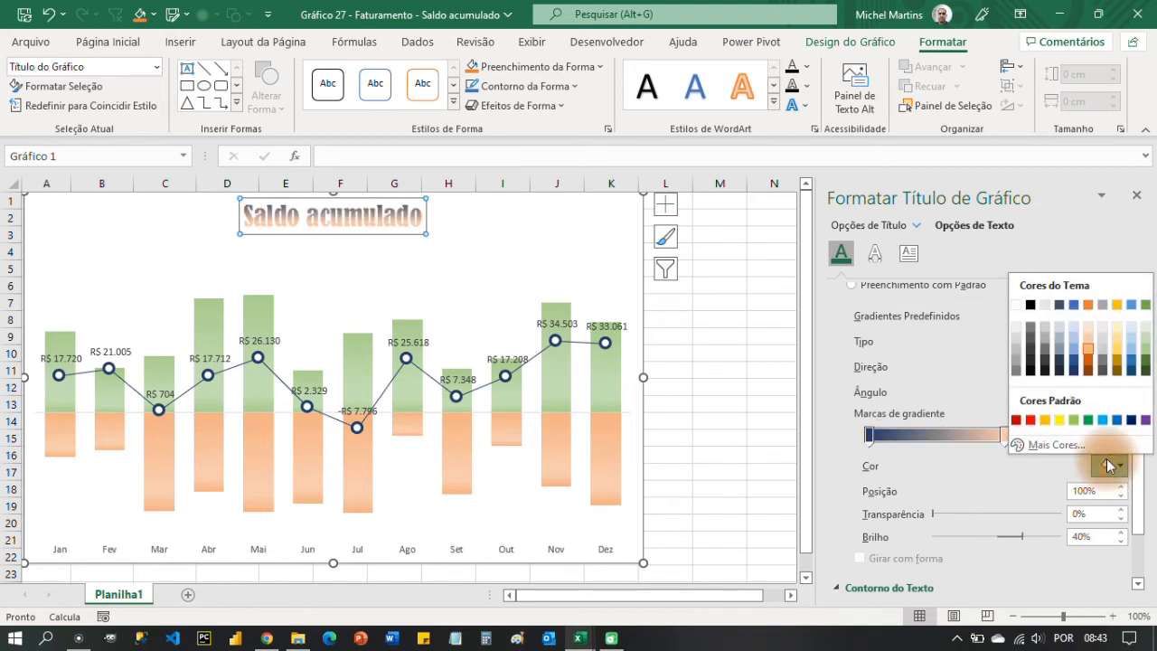
{"action": "left_click", "coordinate": [1073, 373]}
{"action": "left_click", "coordinate": [1011, 434]}
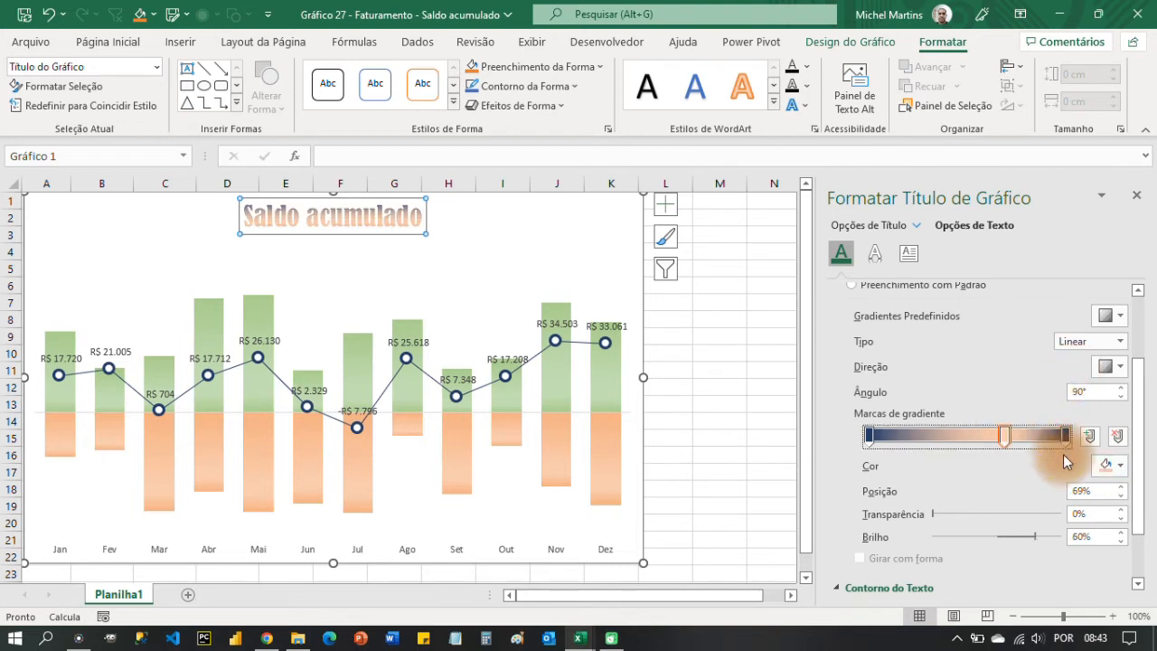
{"action": "left_click", "coordinate": [1110, 465]}
{"action": "left_click", "coordinate": [1075, 360]}
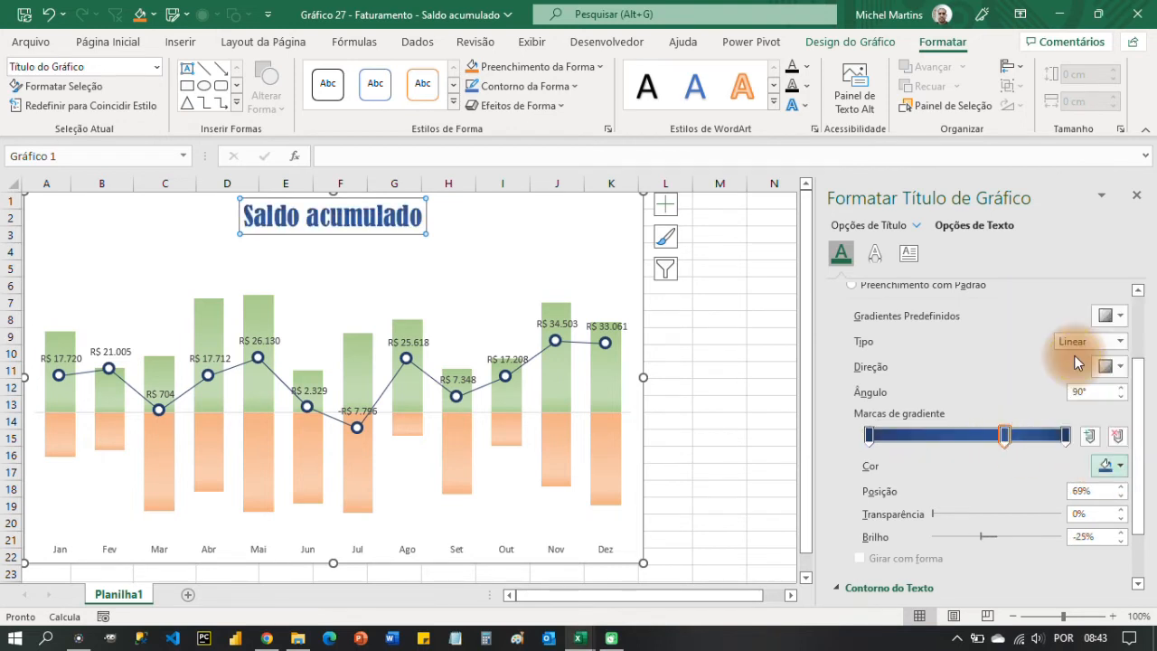
Step: Apply the first outer shadow preset to the chart title text and deselect the chart
{"action": "left_click", "coordinate": [791, 105]}
{"action": "mouse_move", "coordinate": [915, 142]}
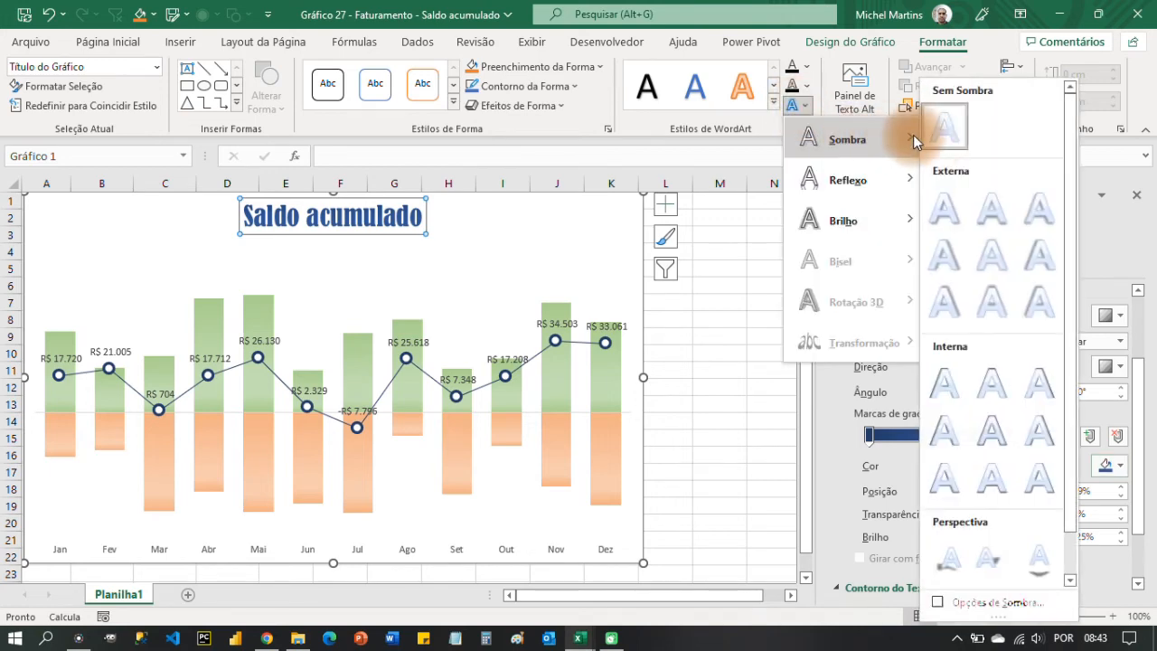
{"action": "left_click", "coordinate": [951, 206]}
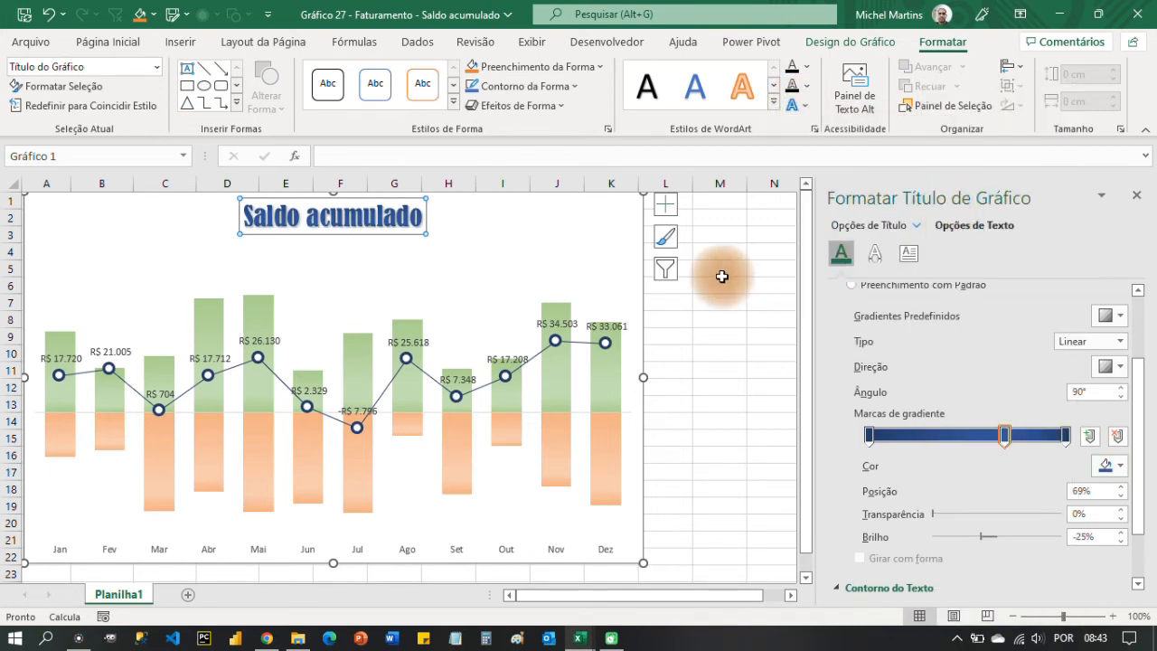
{"action": "left_click", "coordinate": [722, 276]}
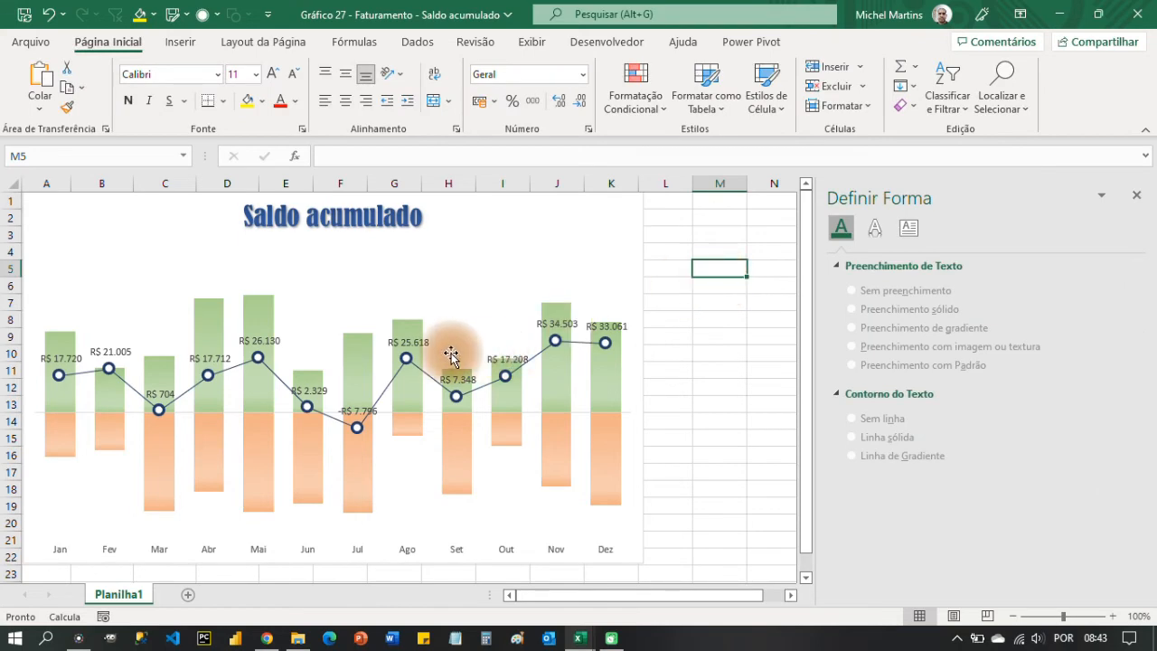
Step: Format the Saldo data labels in Book Antiqua with a dark blue font color
{"action": "left_click", "coordinate": [420, 345]}
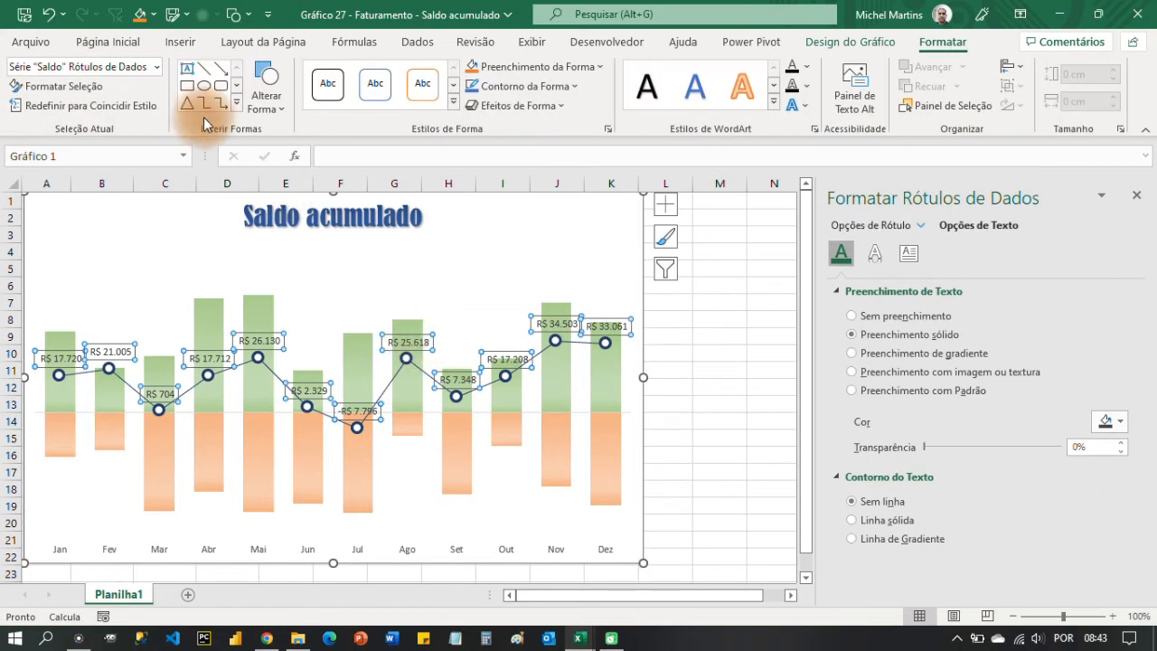
{"action": "left_click", "coordinate": [122, 42]}
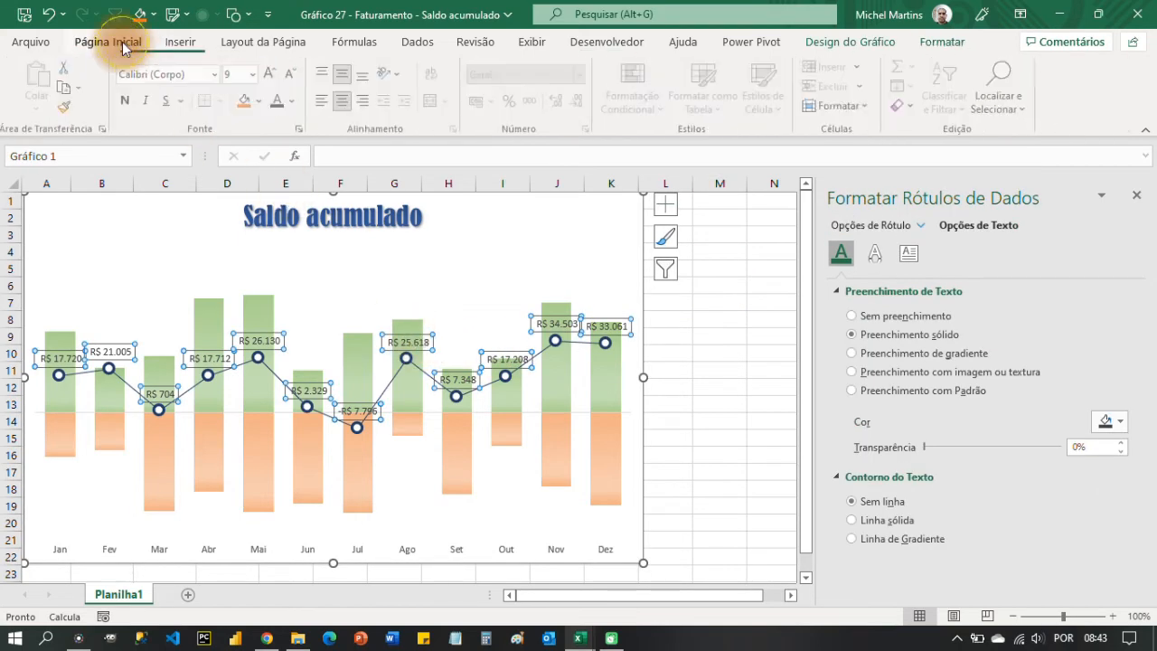
{"action": "left_click", "coordinate": [216, 75]}
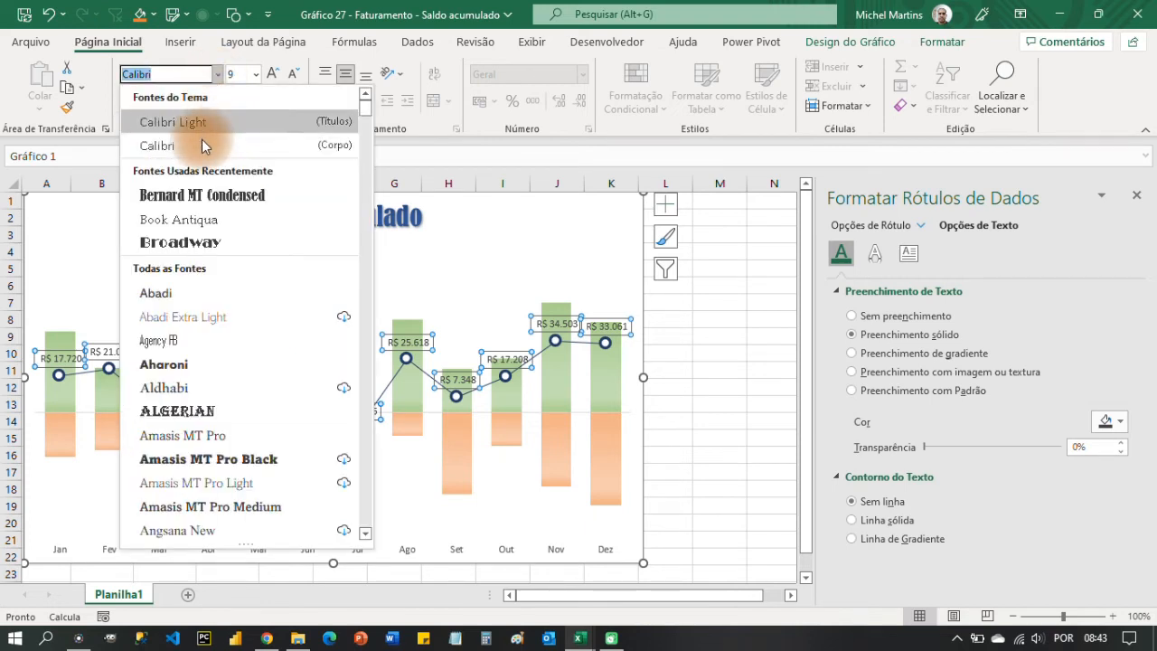
{"action": "left_click", "coordinate": [229, 222]}
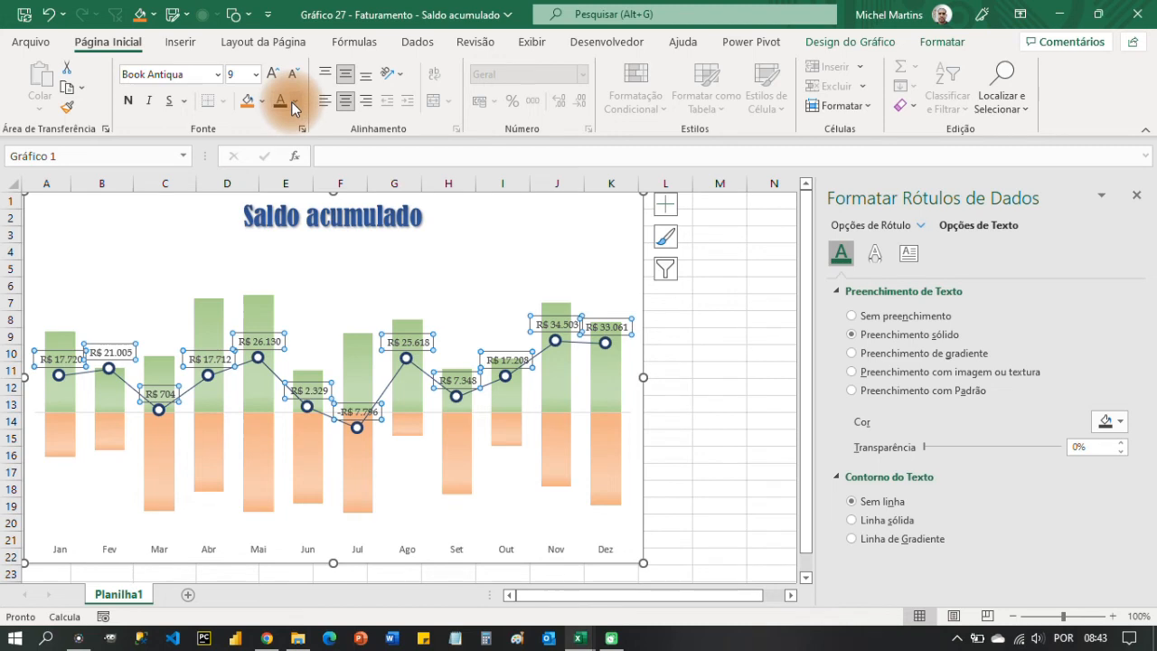
{"action": "left_click", "coordinate": [295, 102]}
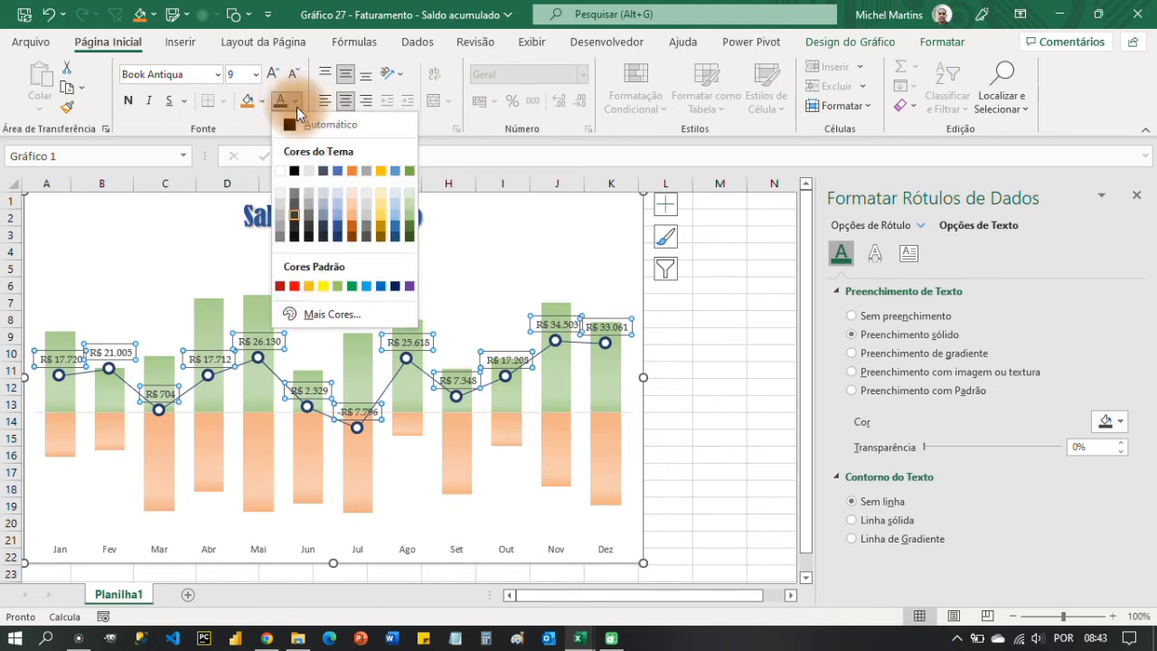
{"action": "left_click", "coordinate": [339, 237]}
{"action": "left_click", "coordinate": [715, 335]}
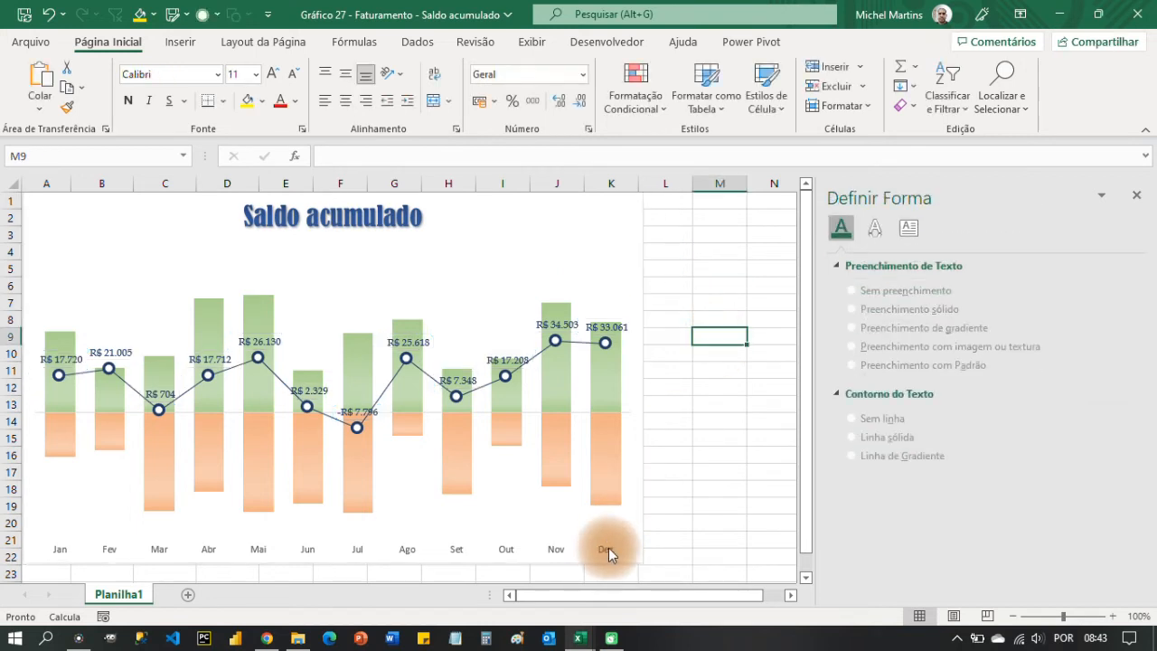
Step: Try a solid outline on the month labels of the horizontal axis
{"action": "left_click", "coordinate": [632, 416]}
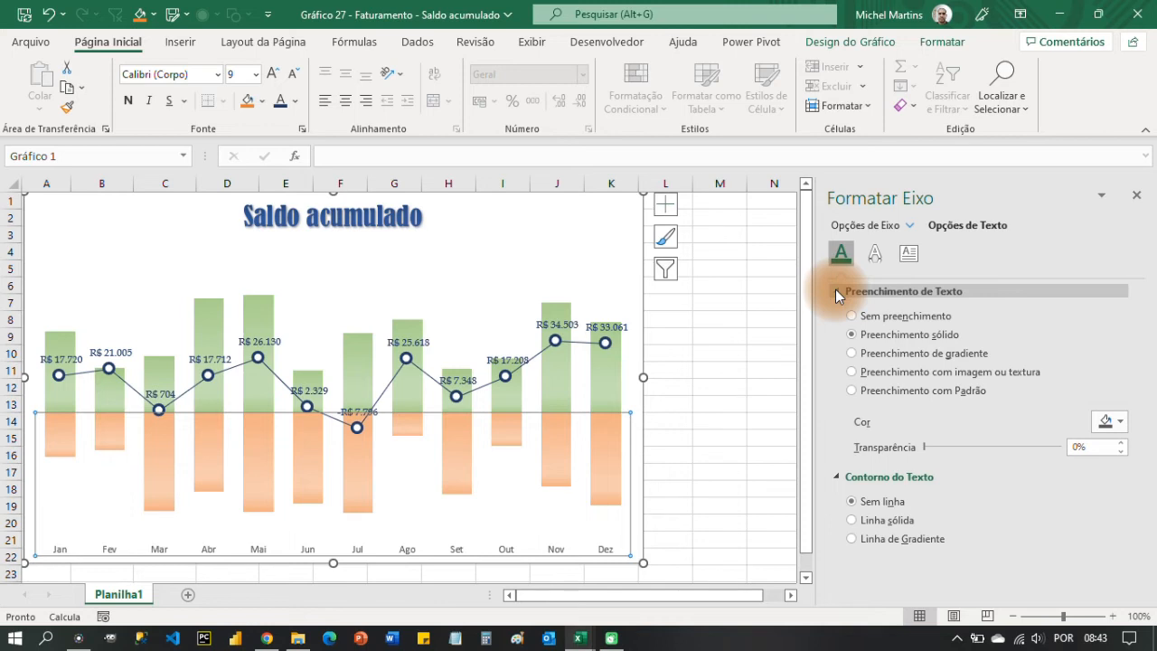
{"action": "left_click", "coordinate": [849, 520]}
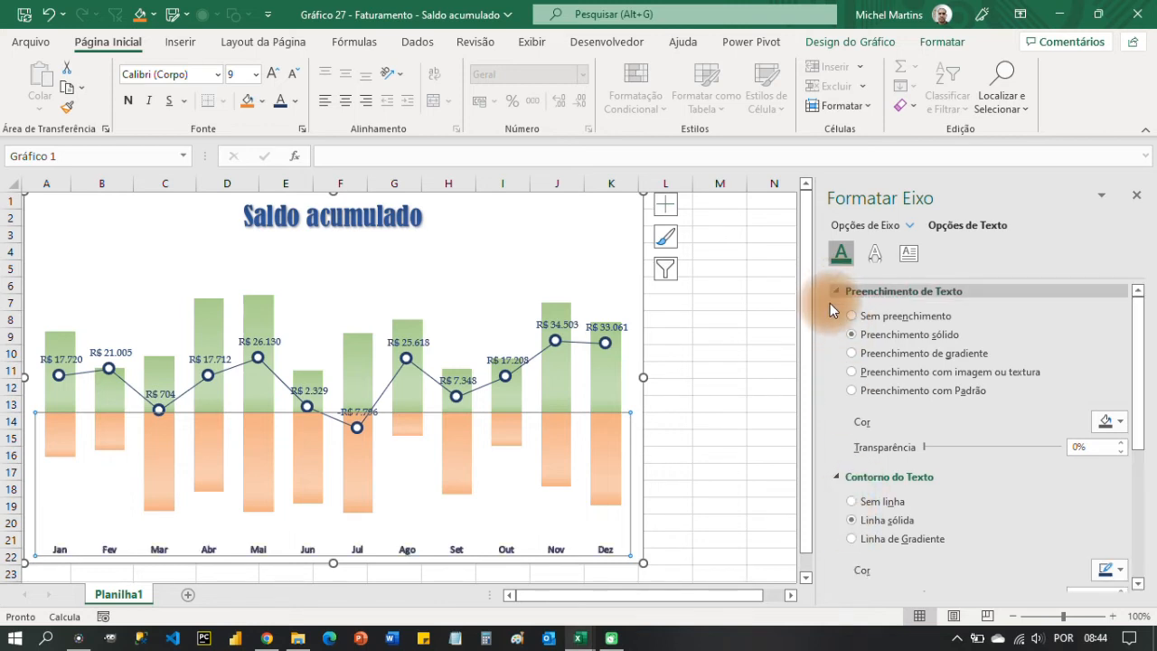
{"action": "left_click", "coordinate": [851, 501]}
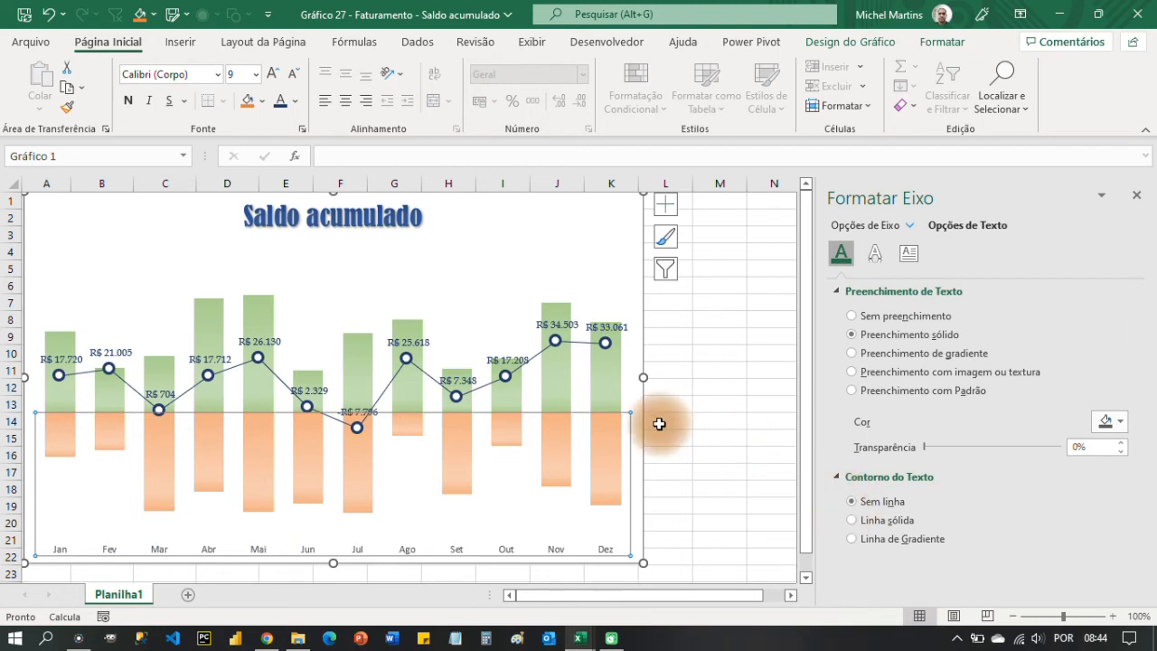
Step: Set the solid text fill of the horizontal axis month labels to a darker gray theme color
{"action": "left_click", "coordinate": [911, 228]}
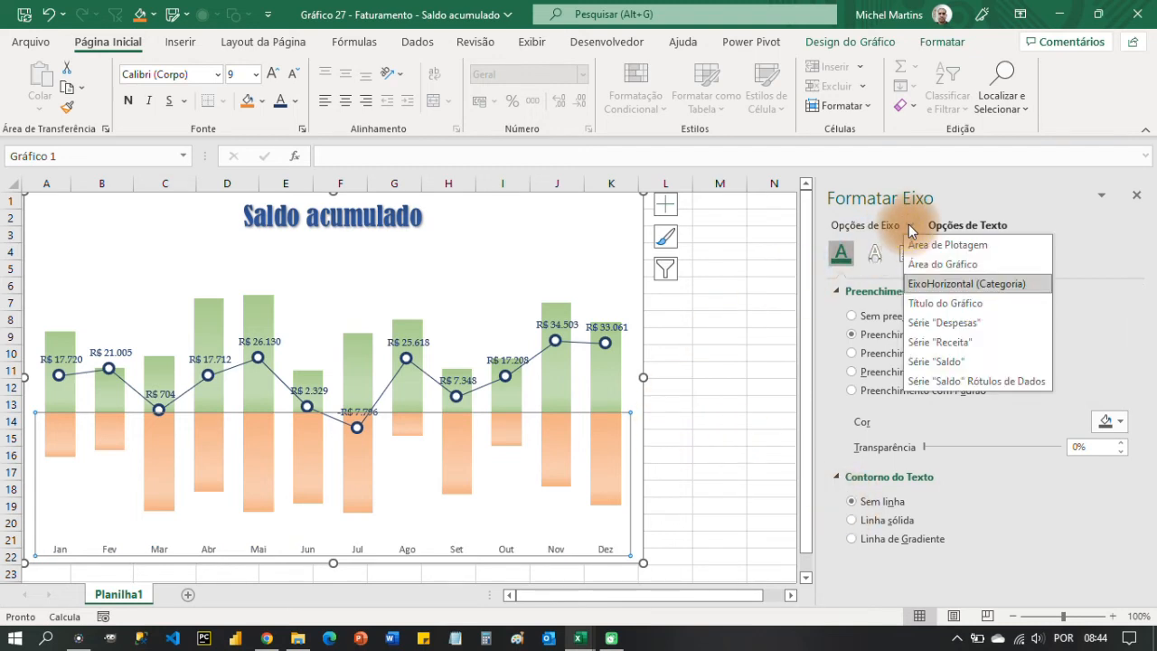
{"action": "left_click", "coordinate": [911, 230]}
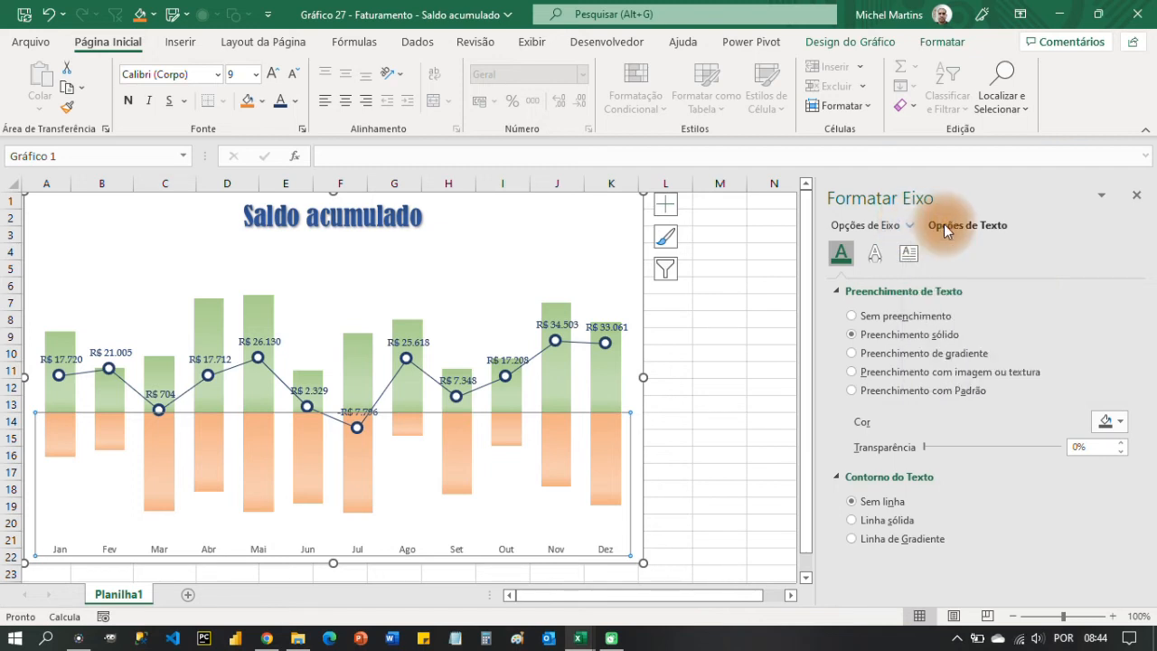
{"action": "left_click", "coordinate": [875, 254]}
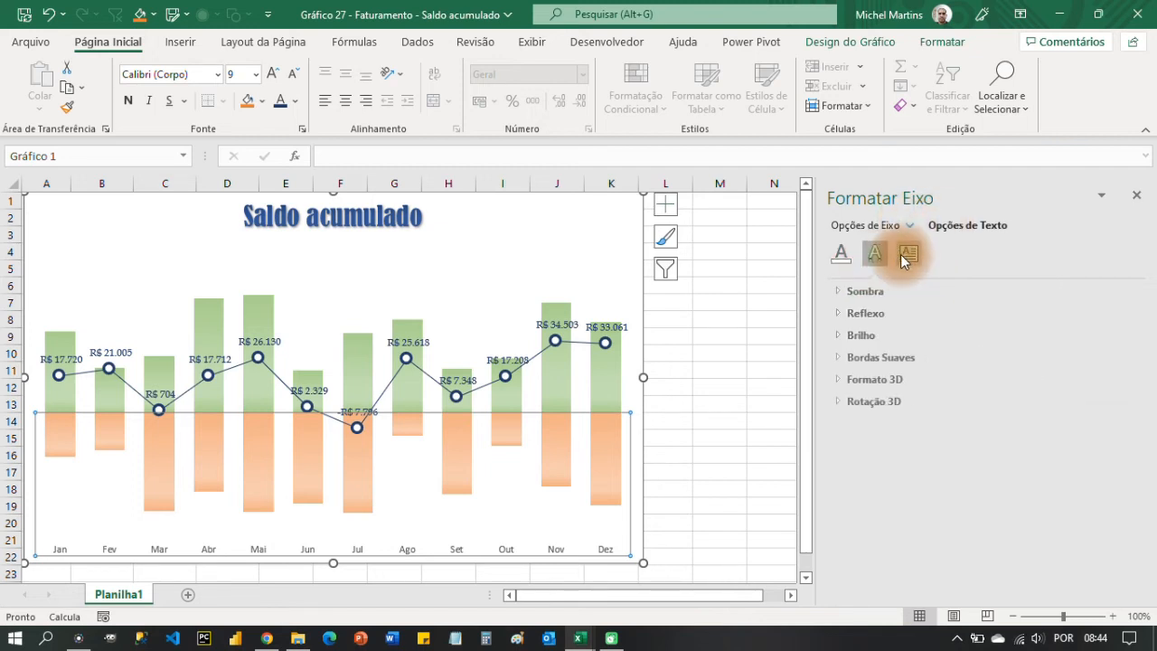
{"action": "left_click", "coordinate": [839, 256]}
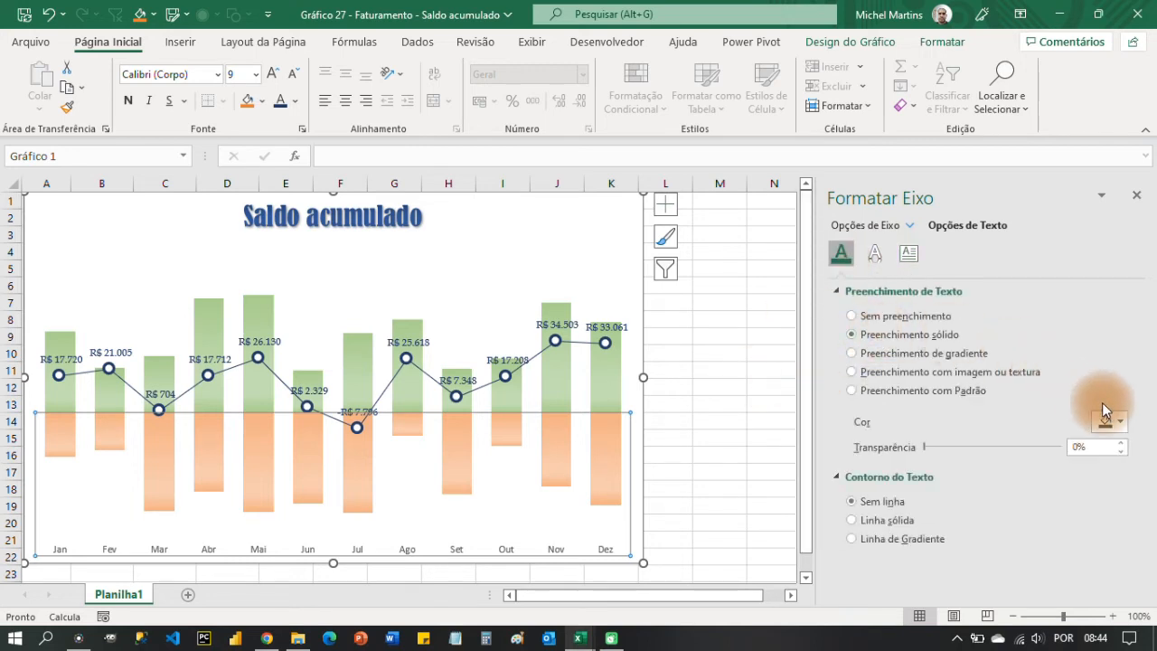
{"action": "left_click", "coordinate": [1120, 423]}
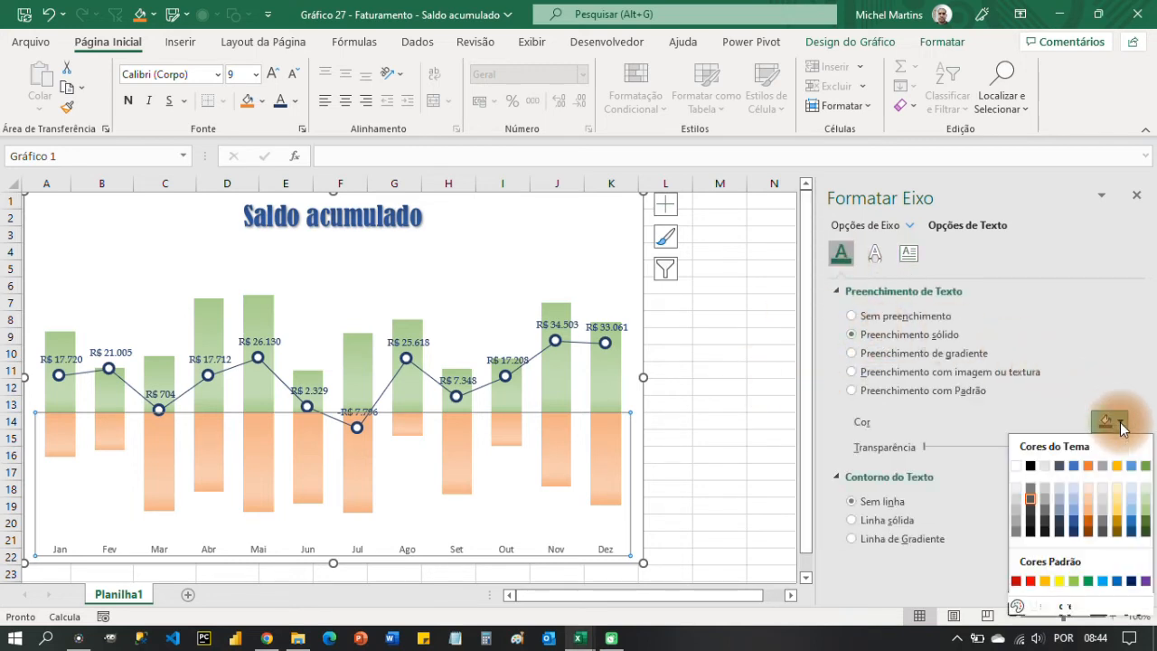
{"action": "left_click", "coordinate": [1047, 524]}
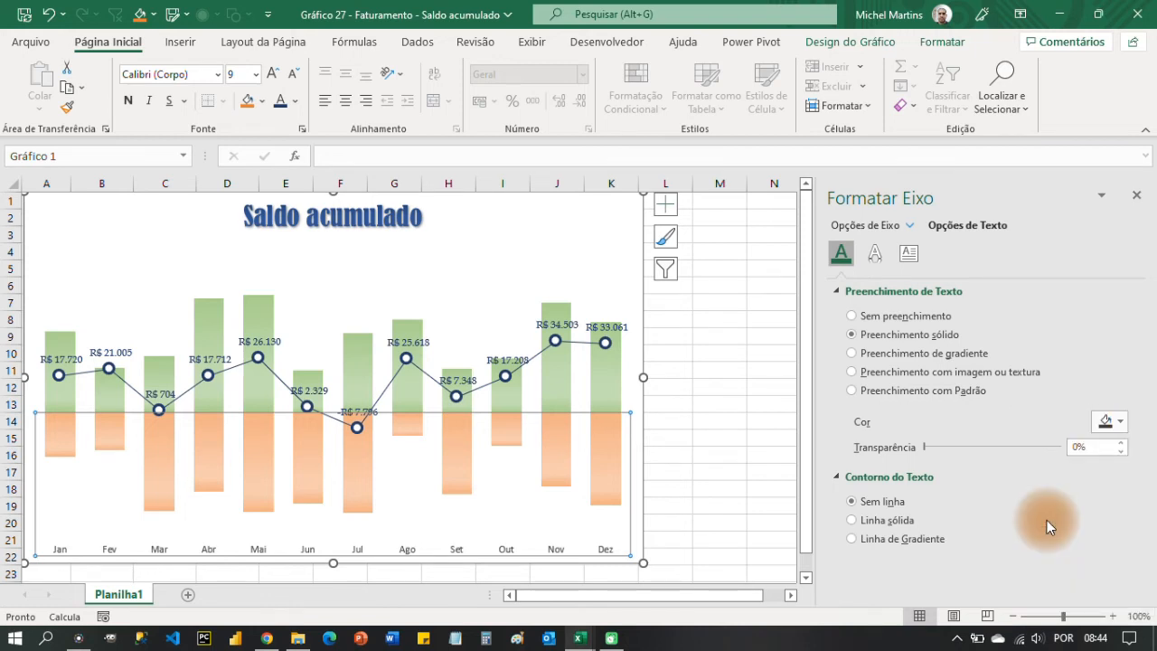
Step: Set the horizontal (category) axis line to a solid darker gray theme color and deselect the chart
{"action": "left_click", "coordinate": [707, 417]}
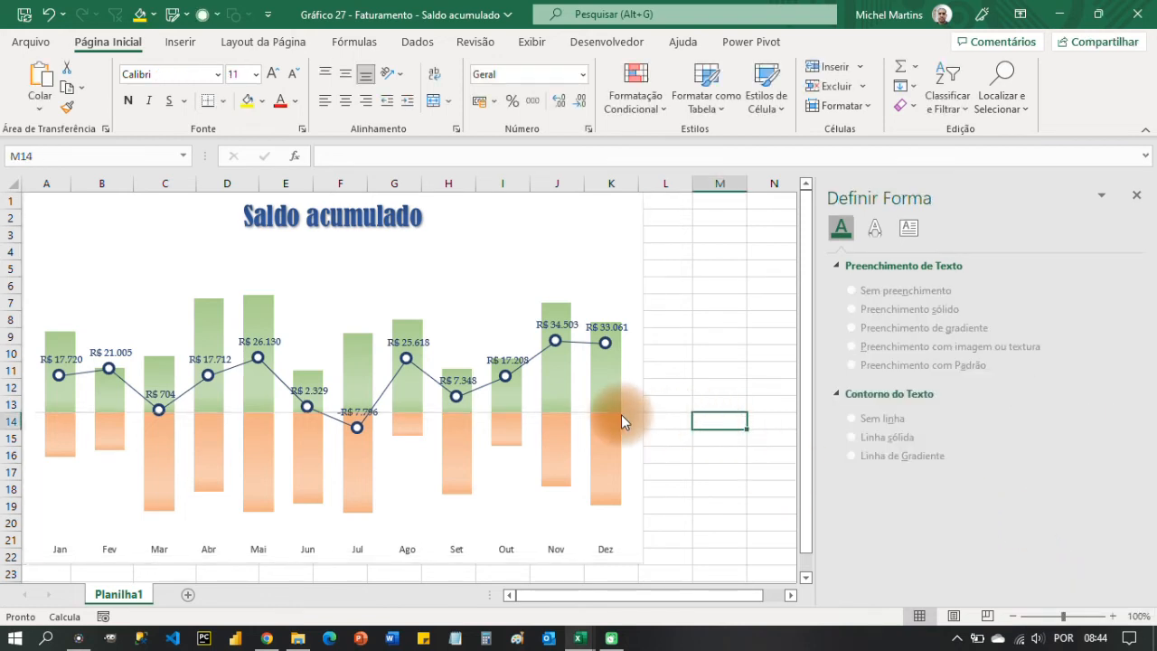
{"action": "left_click", "coordinate": [596, 422]}
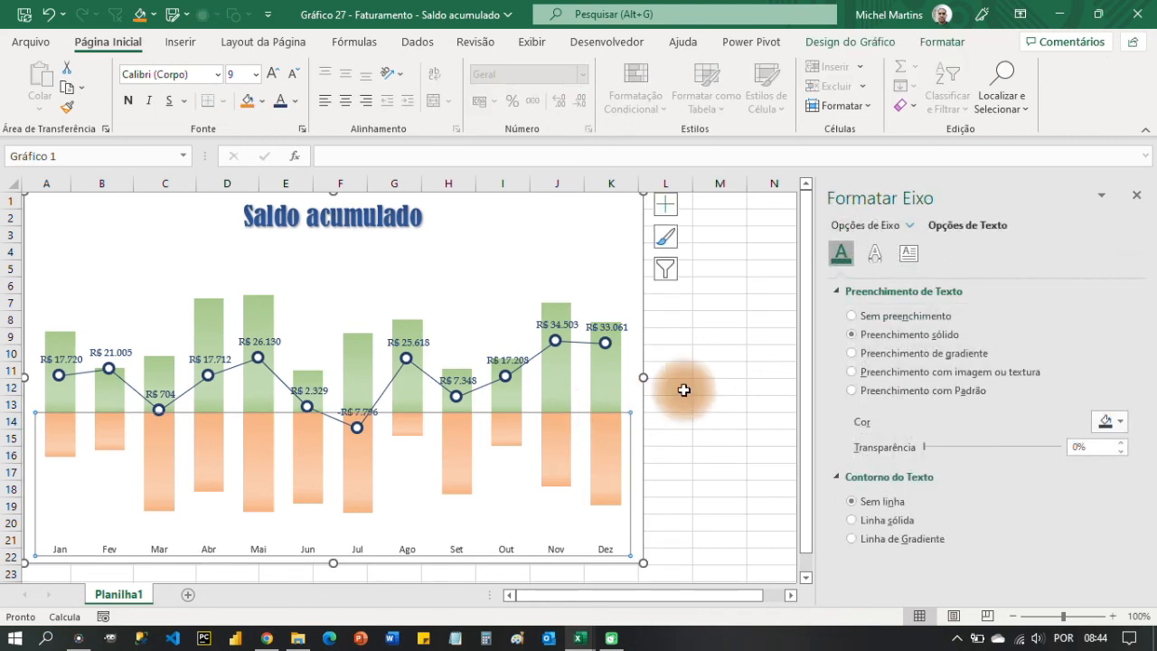
{"action": "left_click", "coordinate": [837, 291]}
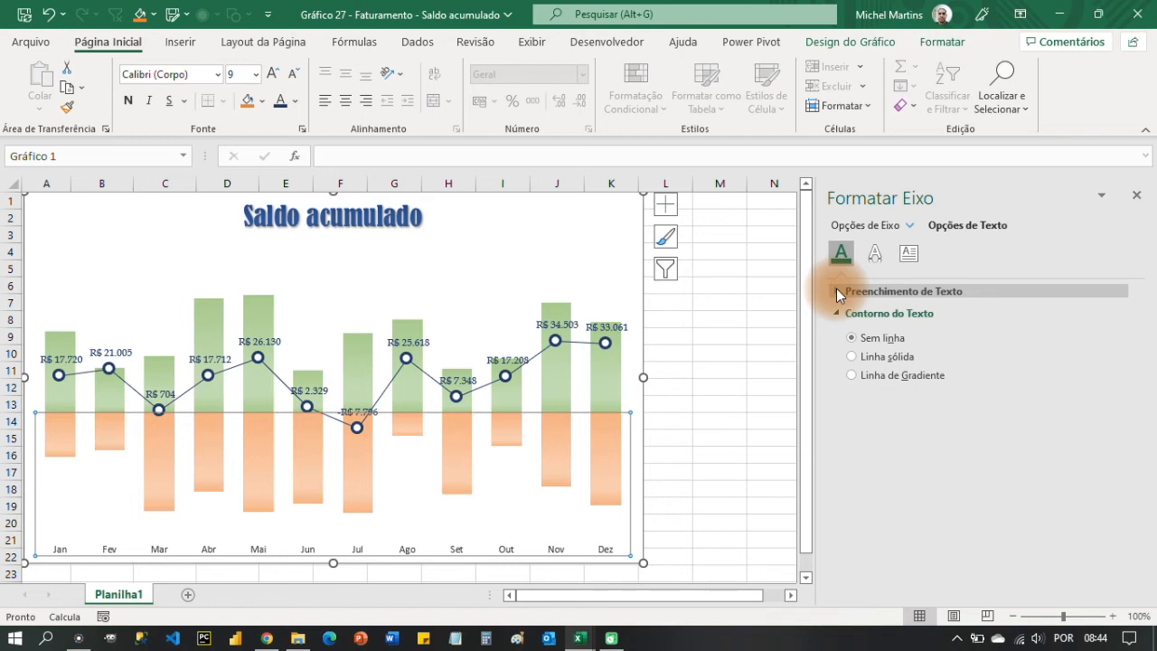
{"action": "left_click", "coordinate": [909, 225]}
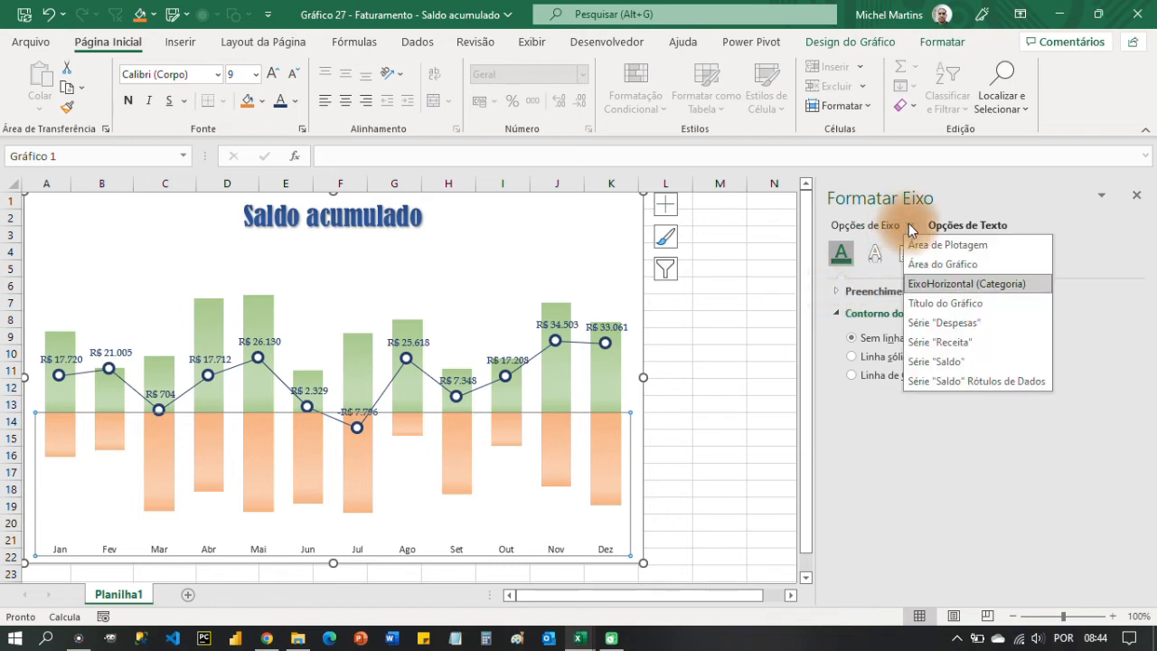
{"action": "left_click", "coordinate": [922, 264]}
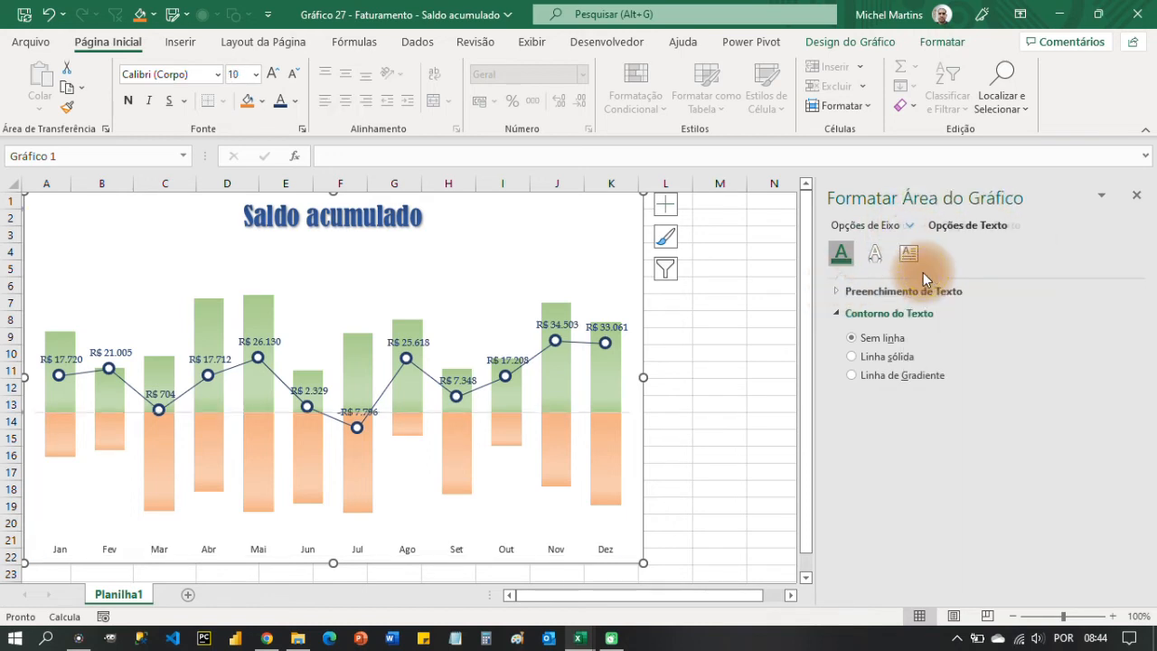
{"action": "left_click", "coordinate": [912, 226]}
{"action": "left_click", "coordinate": [926, 226]}
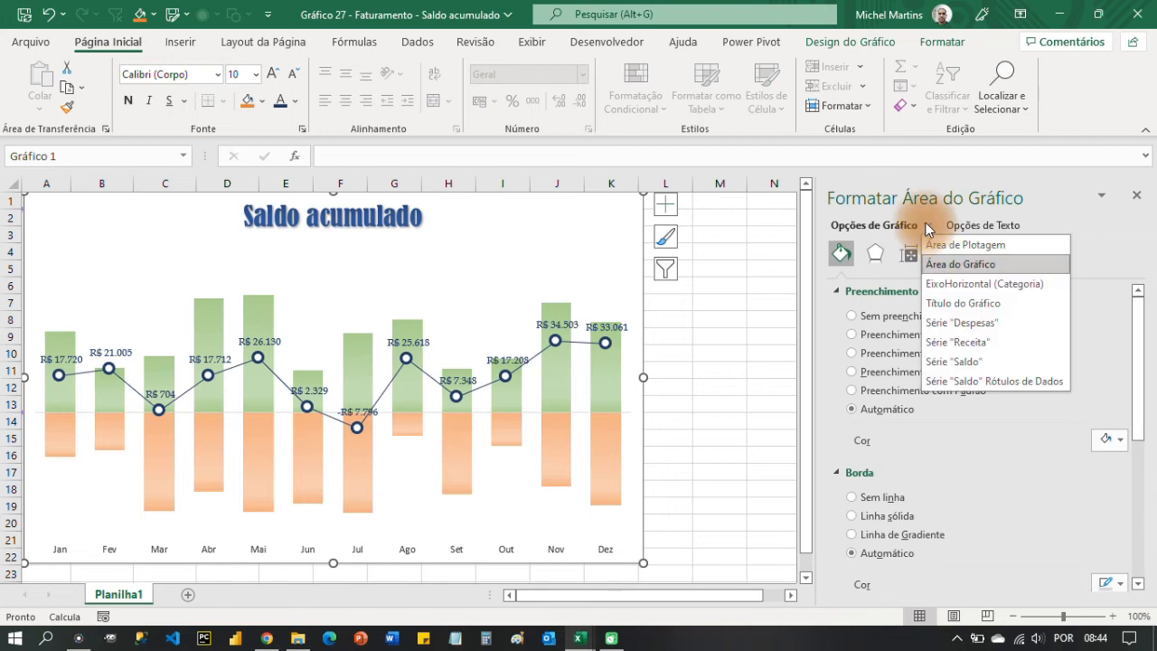
{"action": "left_click", "coordinate": [944, 283]}
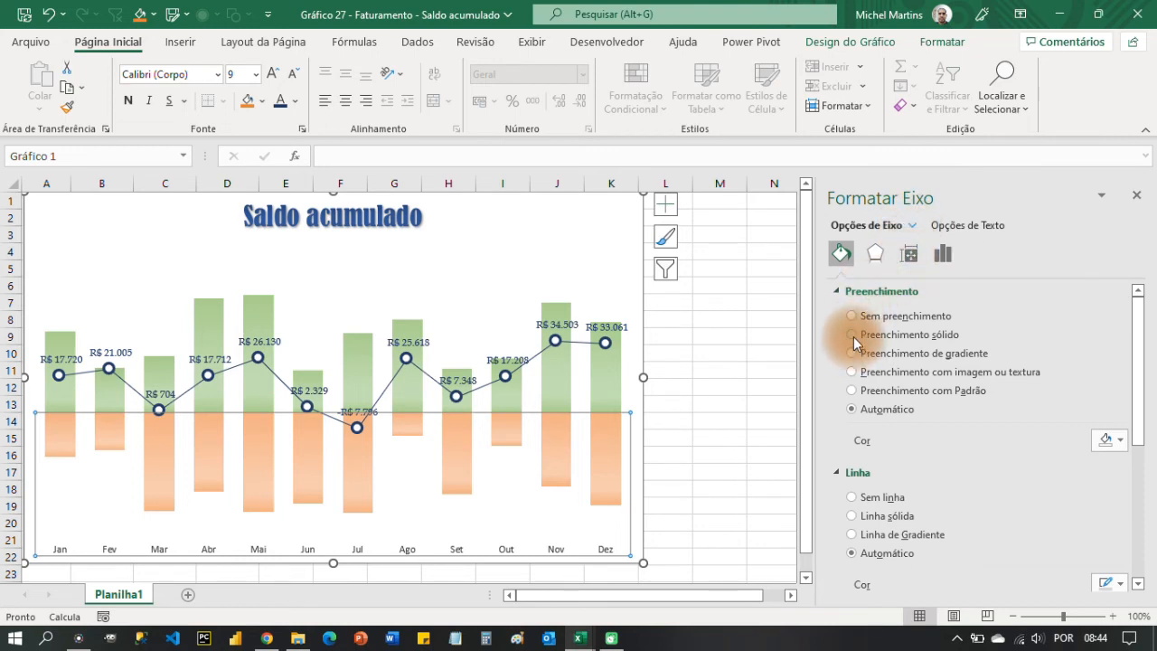
{"action": "left_click", "coordinate": [840, 290]}
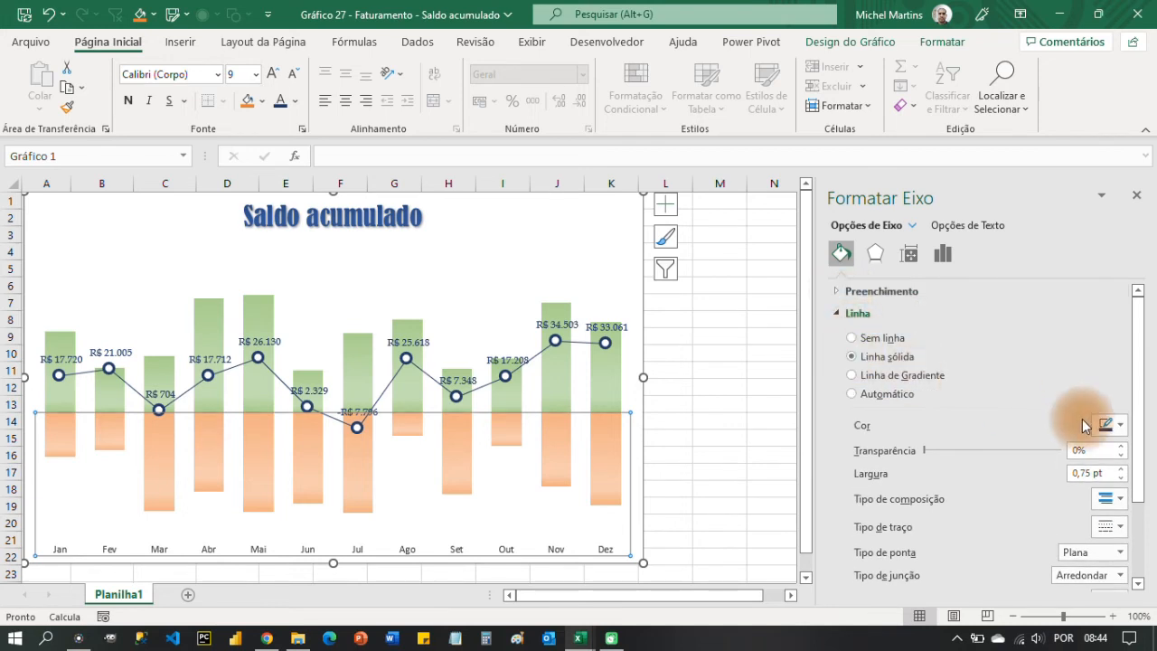
{"action": "scroll", "coordinate": [1130, 380], "scroll_direction": "down", "scroll_amount": 2}
{"action": "left_click", "coordinate": [1112, 353]}
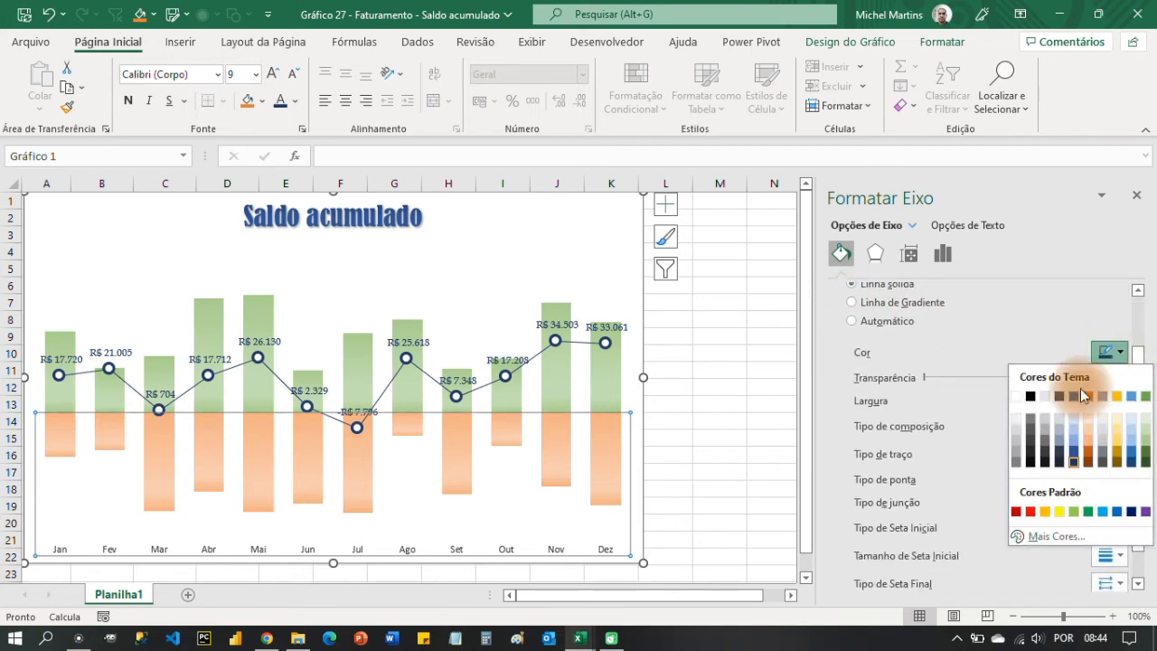
{"action": "left_click", "coordinate": [1017, 452]}
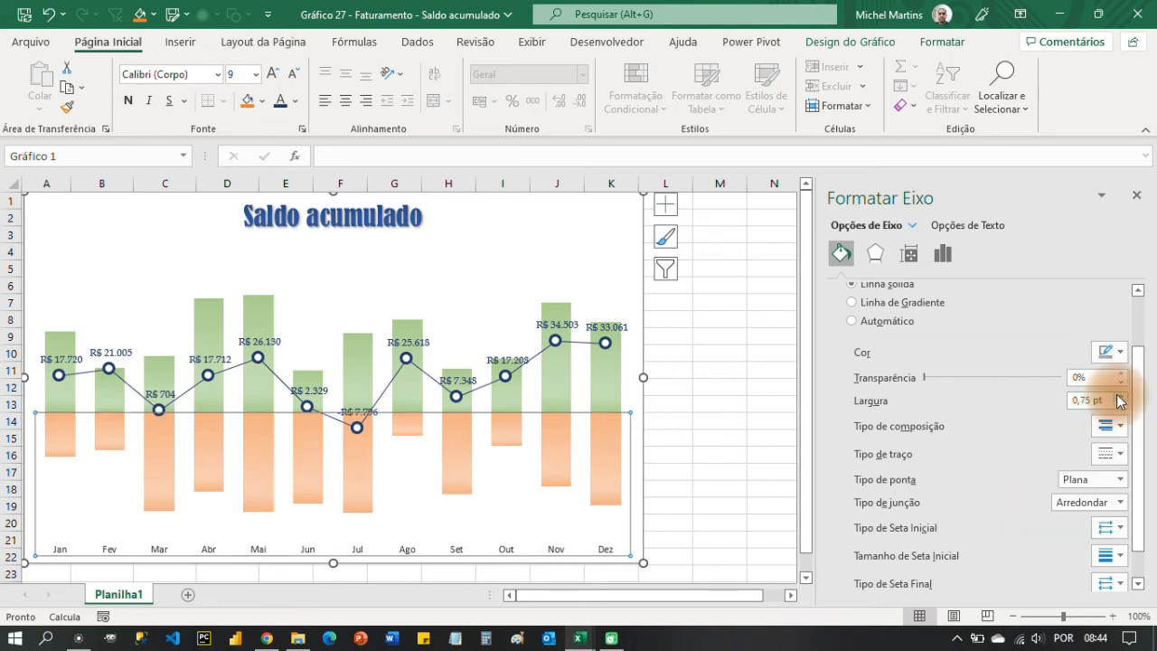
{"action": "left_click", "coordinate": [774, 420]}
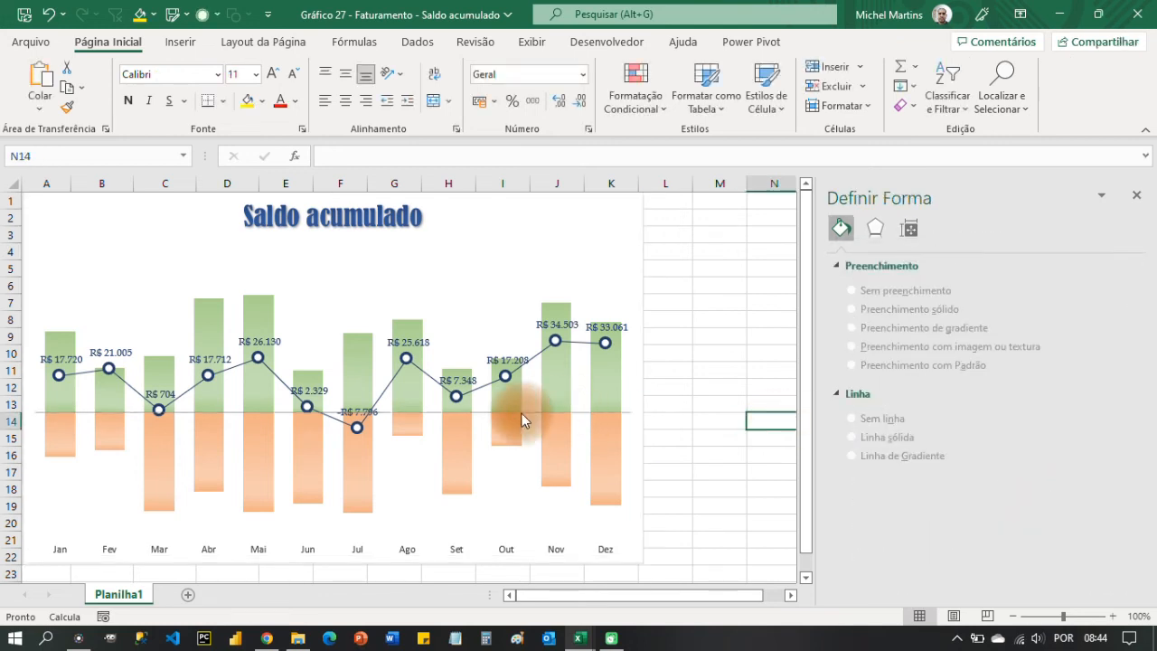
Step: Recalculate the worksheet repeatedly to check how the chart's columns, Saldo line and labels respond to new data
{"action": "left_click", "coordinate": [666, 416]}
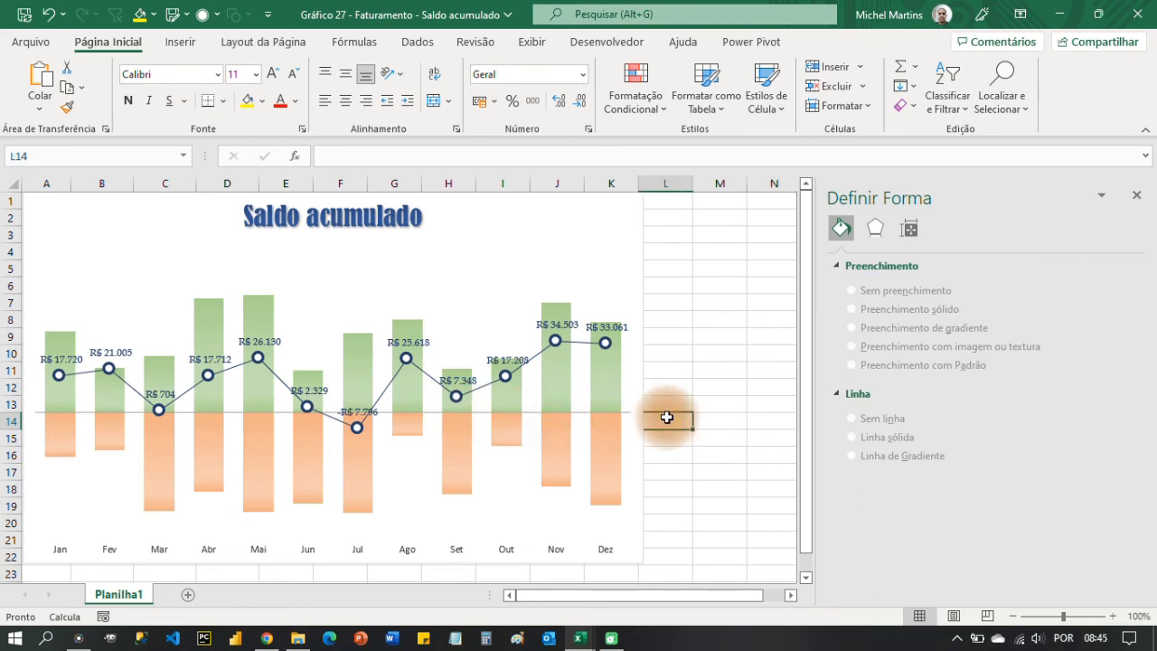
{"action": "key", "text": "F9"}
{"action": "key", "text": "F9"}
{"action": "key", "text": "F9"}
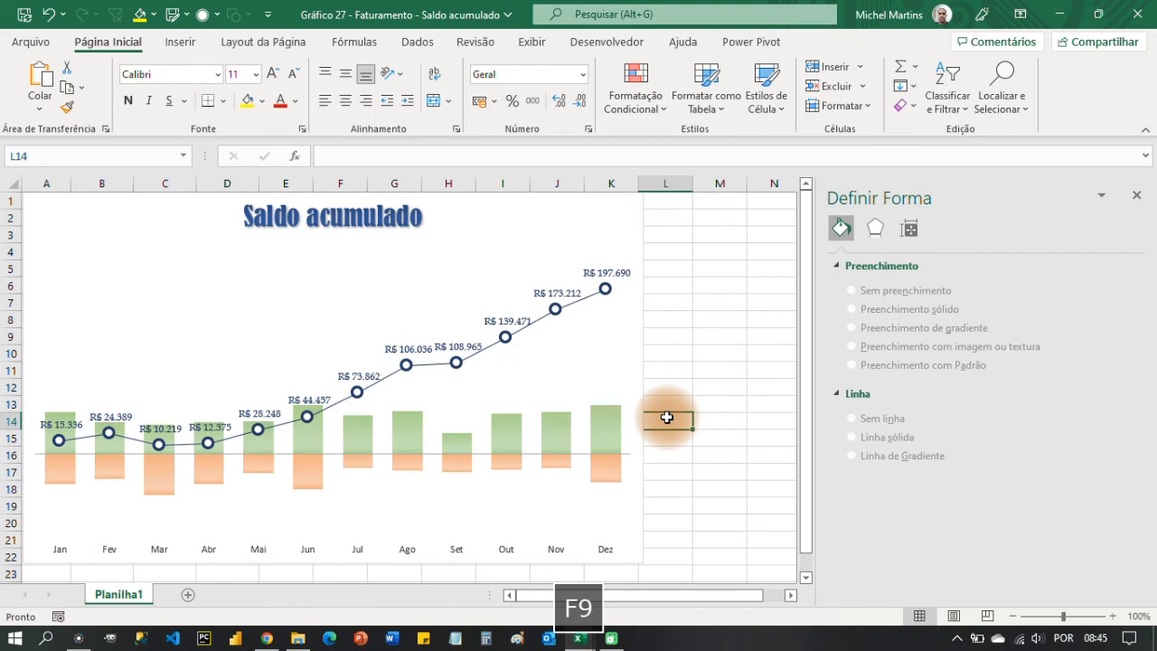
{"action": "key", "text": "F9"}
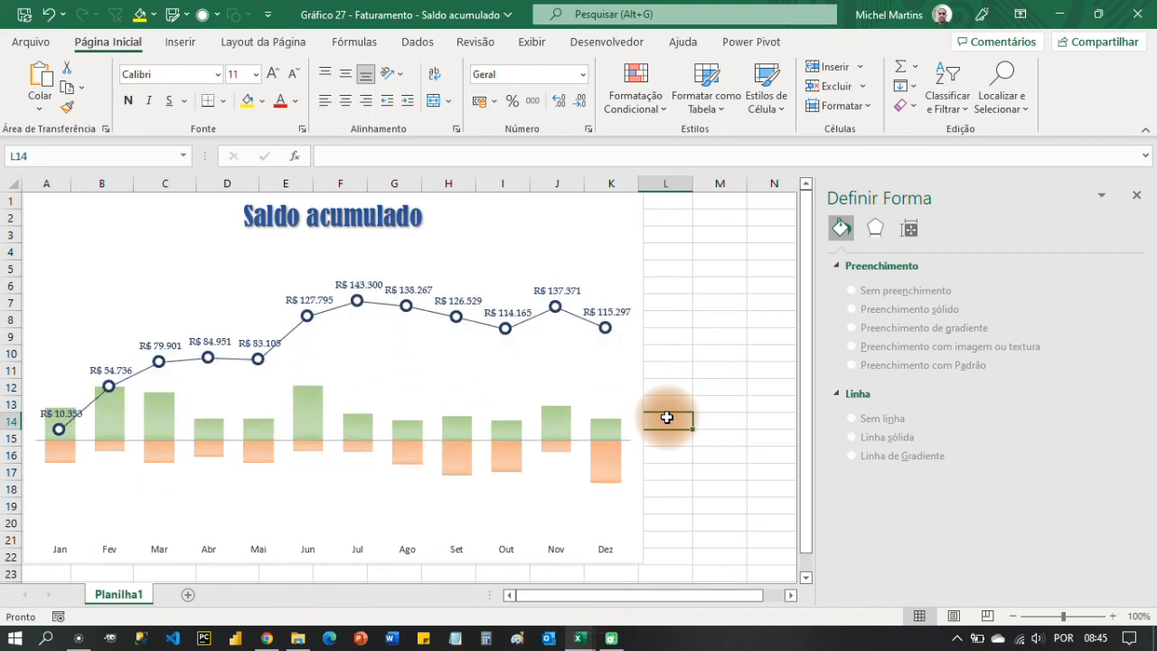
{"action": "key", "text": "F9"}
{"action": "key", "text": "F9"}
{"action": "key", "text": "F9"}
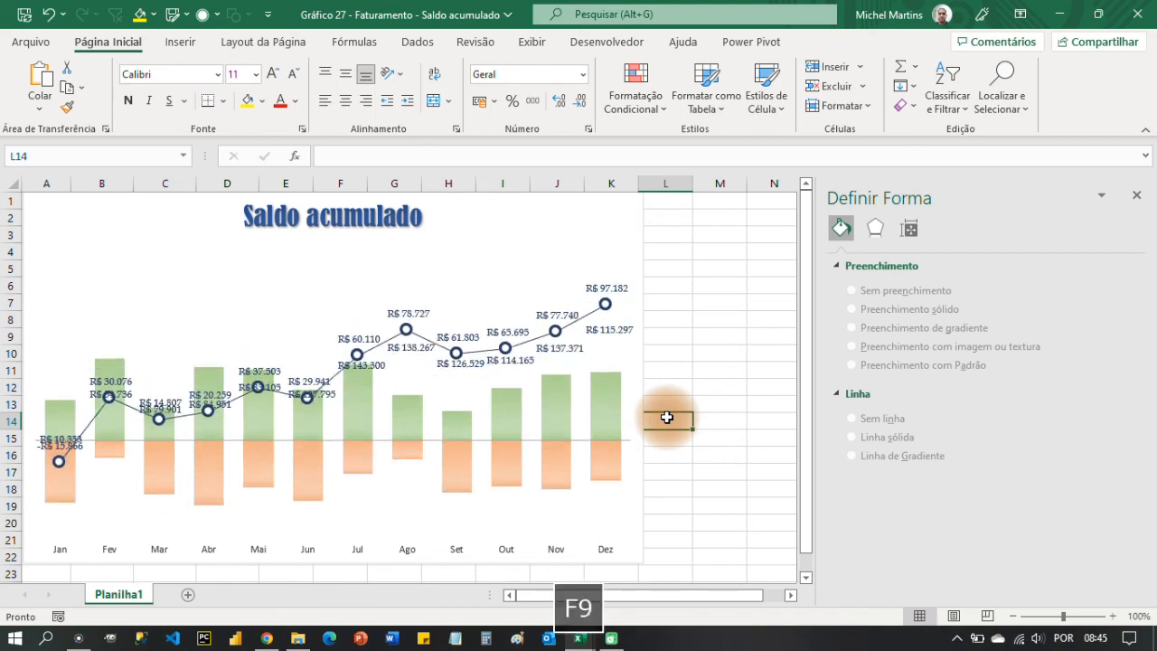
{"action": "key", "text": "F9"}
{"action": "key", "text": "F9"}
{"action": "key", "text": "F9"}
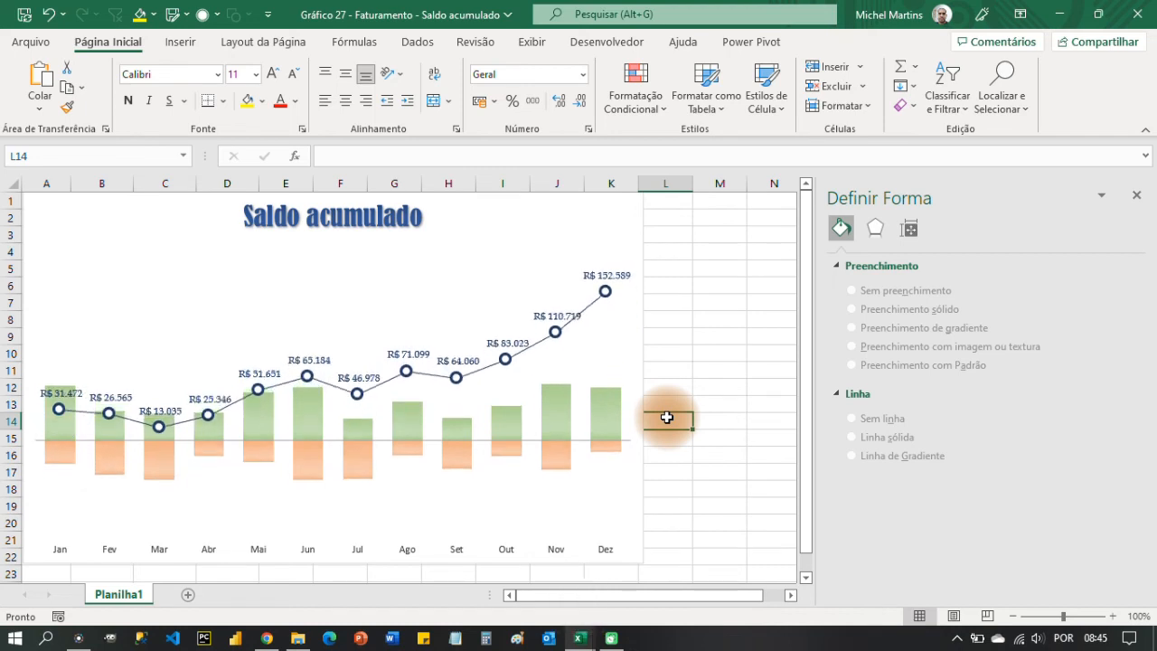
{"action": "key", "text": "F9"}
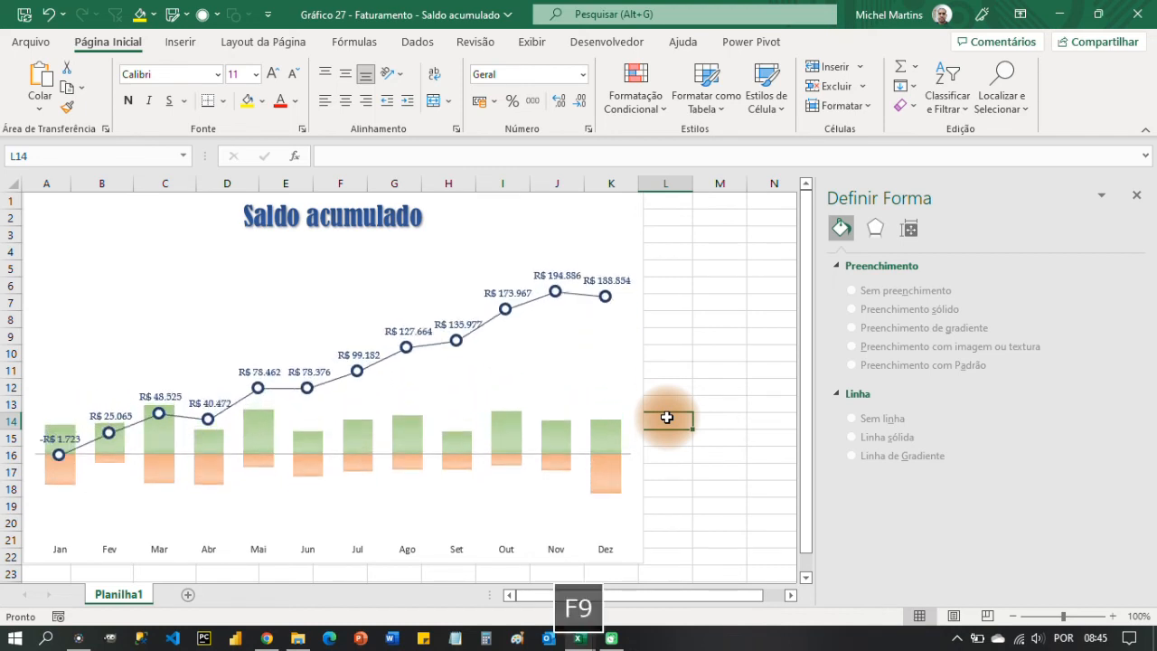
{"action": "key", "text": "F9"}
{"action": "key", "text": "F9"}
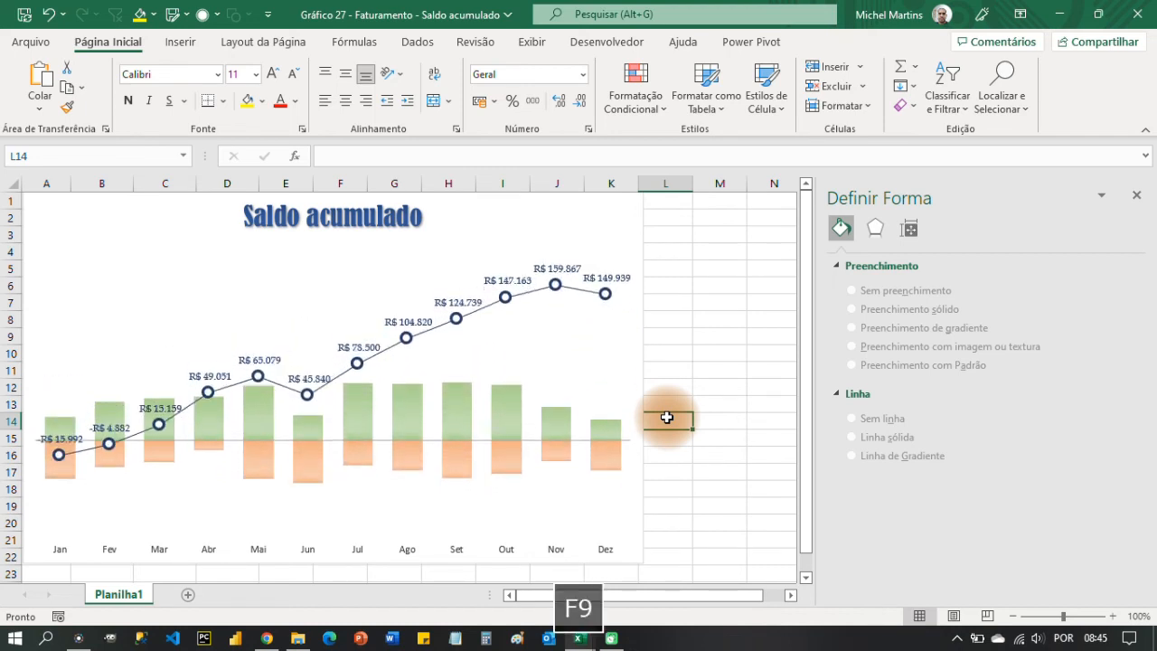
{"action": "key", "text": "F9"}
Step: Hide the worksheet gridlines, close the chart formatting pane and deselect the chart
{"action": "left_click", "coordinate": [715, 355]}
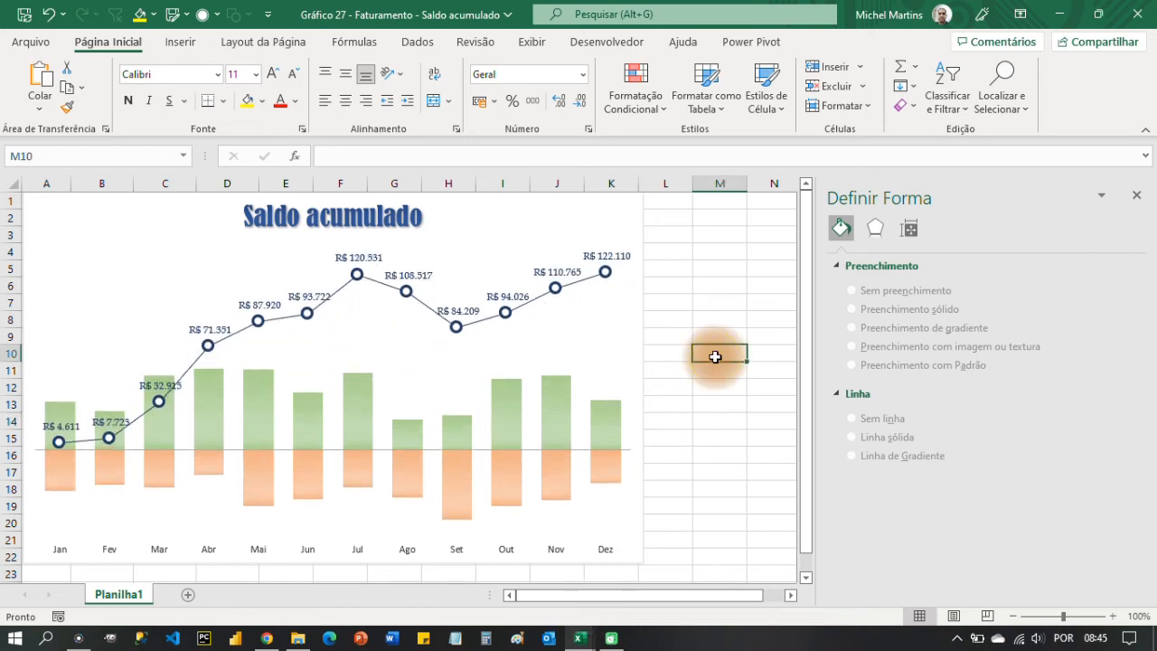
{"action": "left_click", "coordinate": [533, 42]}
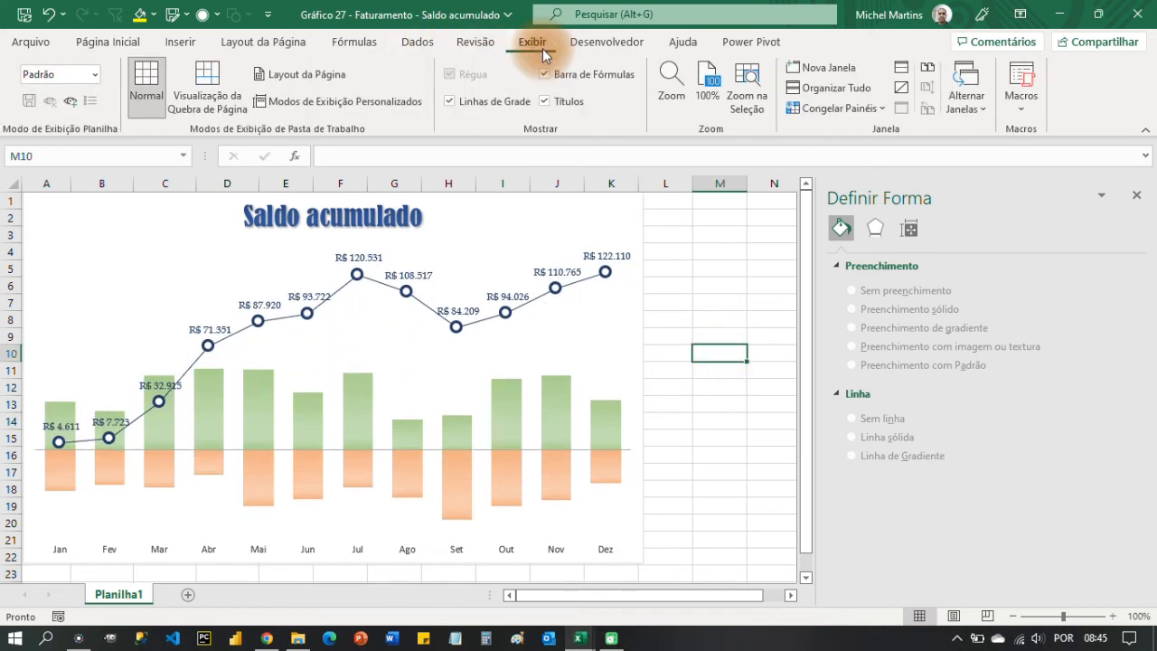
{"action": "left_click", "coordinate": [480, 101]}
{"action": "mouse_move", "coordinate": [640, 208]}
{"action": "left_mouse_down"}
{"action": "mouse_move", "coordinate": [658, 207]}
{"action": "mouse_move", "coordinate": [641, 207]}
{"action": "left_mouse_up"}
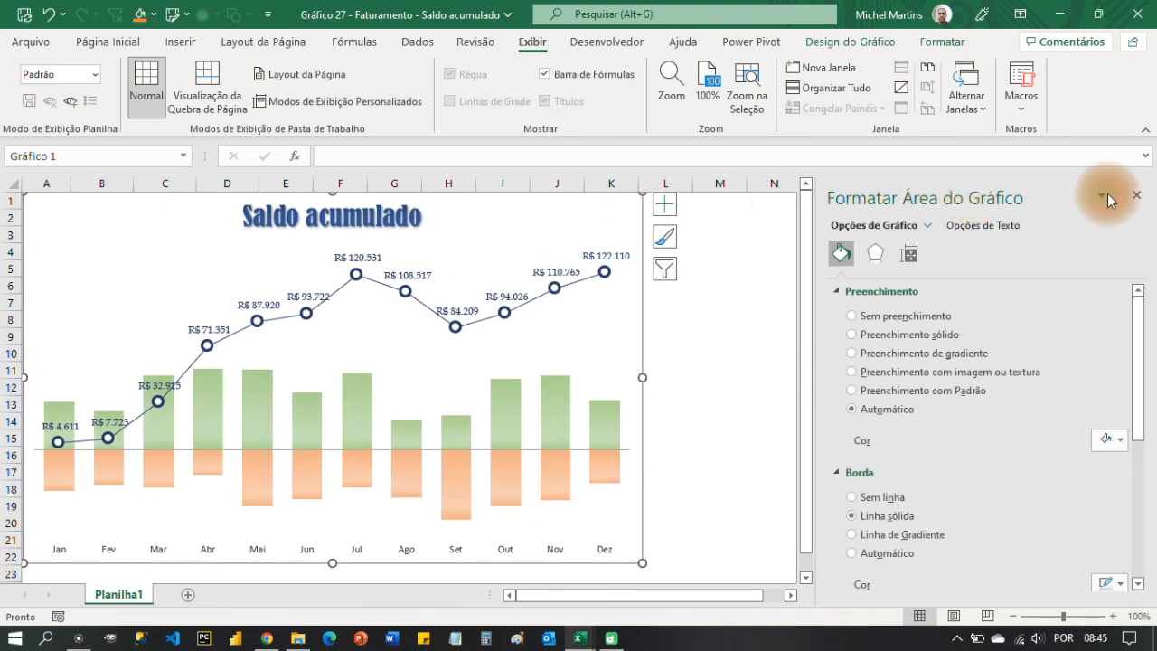
{"action": "left_click", "coordinate": [1138, 196]}
{"action": "left_click", "coordinate": [732, 366]}
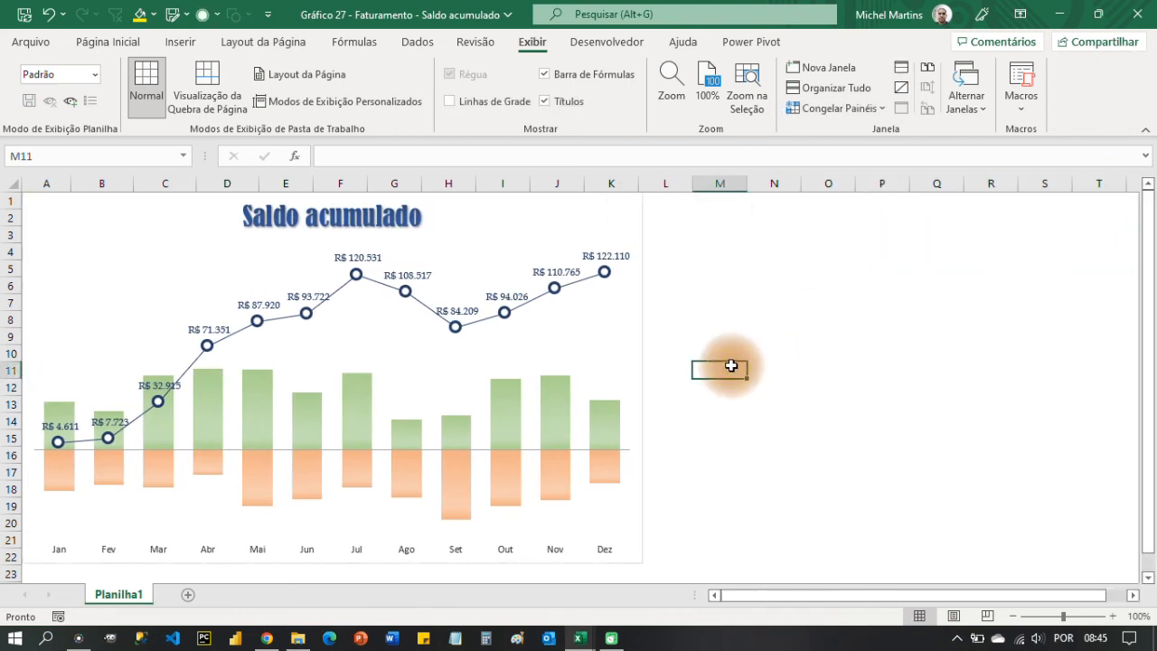
Step: Recalculate the random data many times to examine the finished Saldo acumulado chart without gridlines
{"action": "key", "text": "F8"}
{"action": "key", "text": "F9"}
{"action": "key", "text": "F9"}
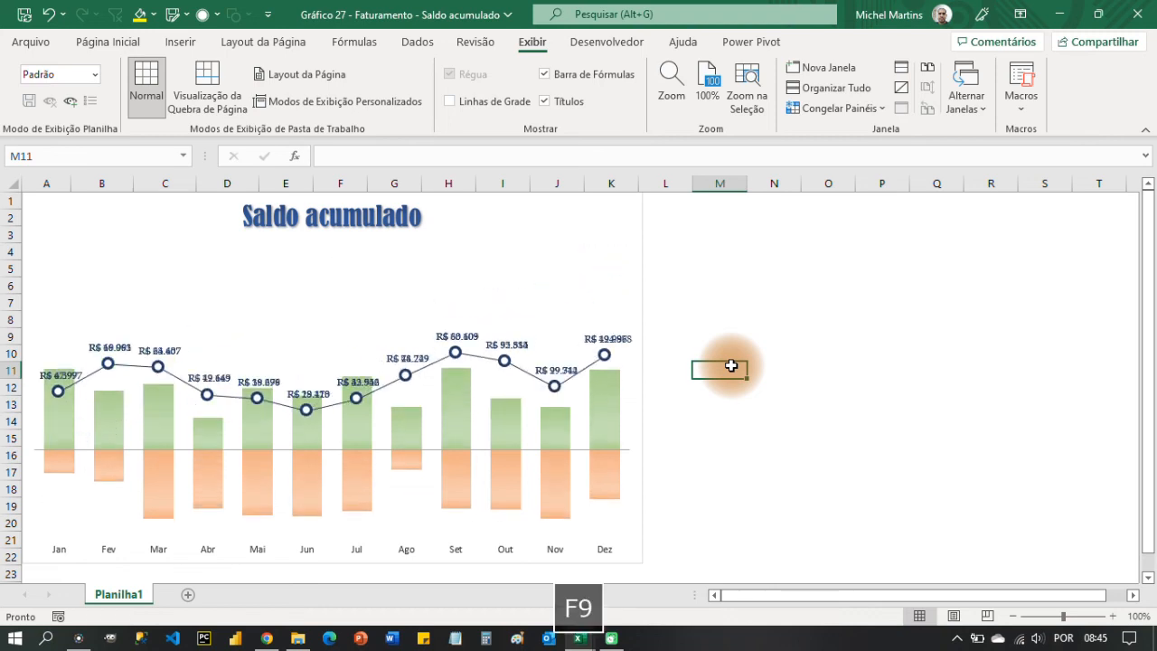
{"action": "key", "text": "F9"}
{"action": "key", "text": "F9"}
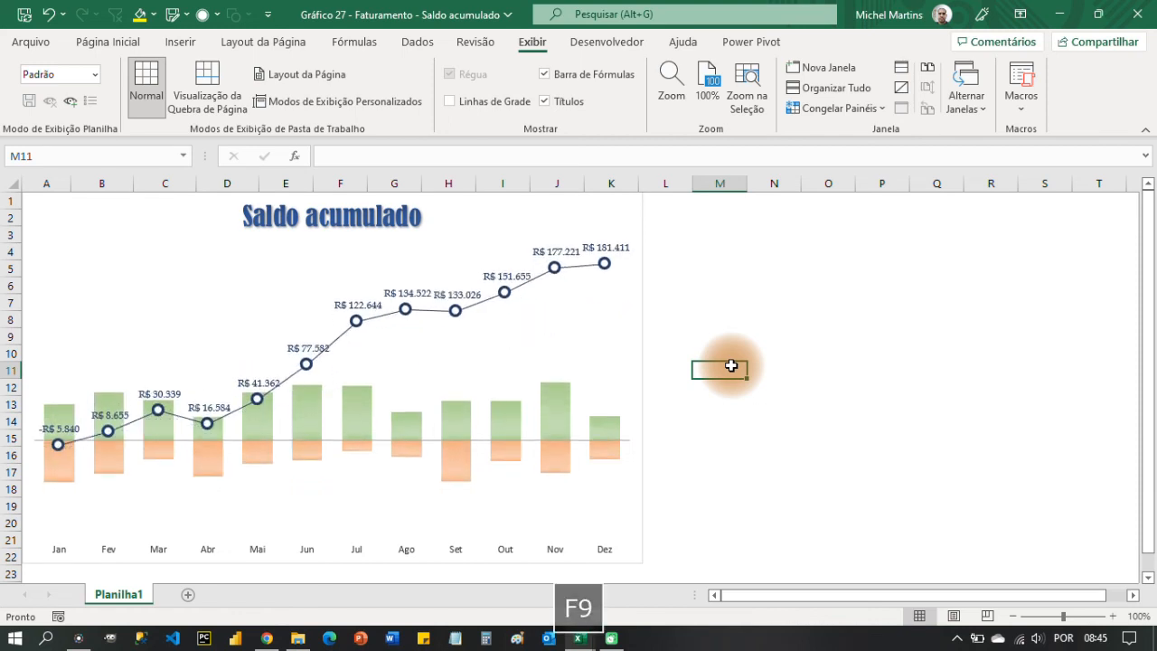
{"action": "key", "text": "F9"}
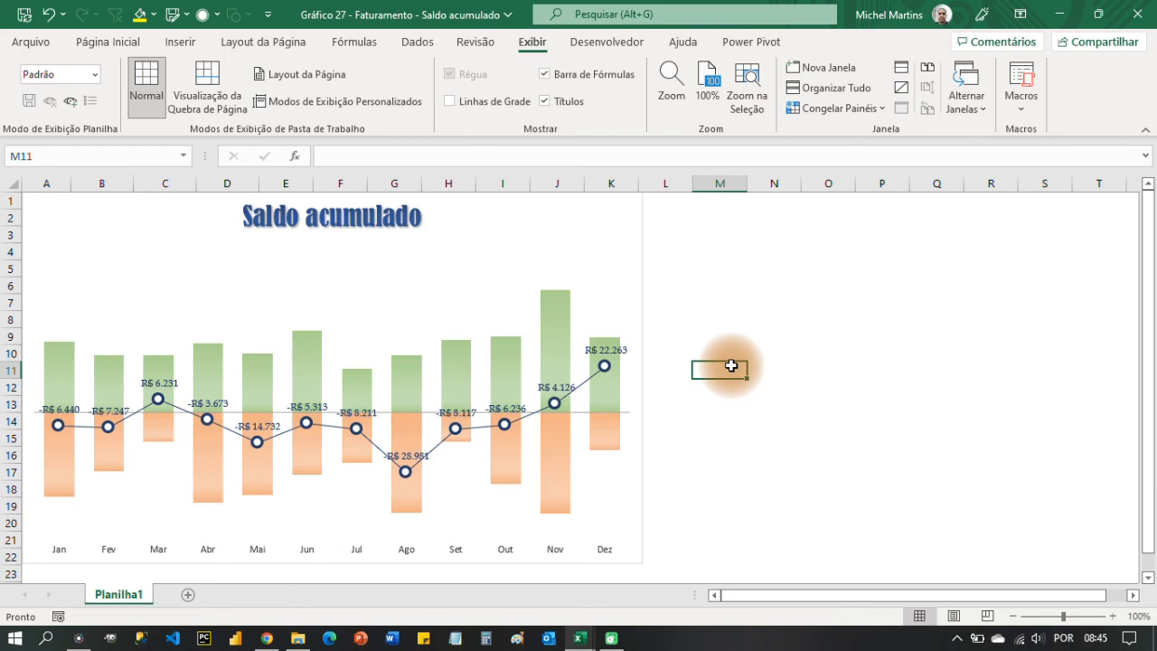
{"action": "key", "text": "F9"}
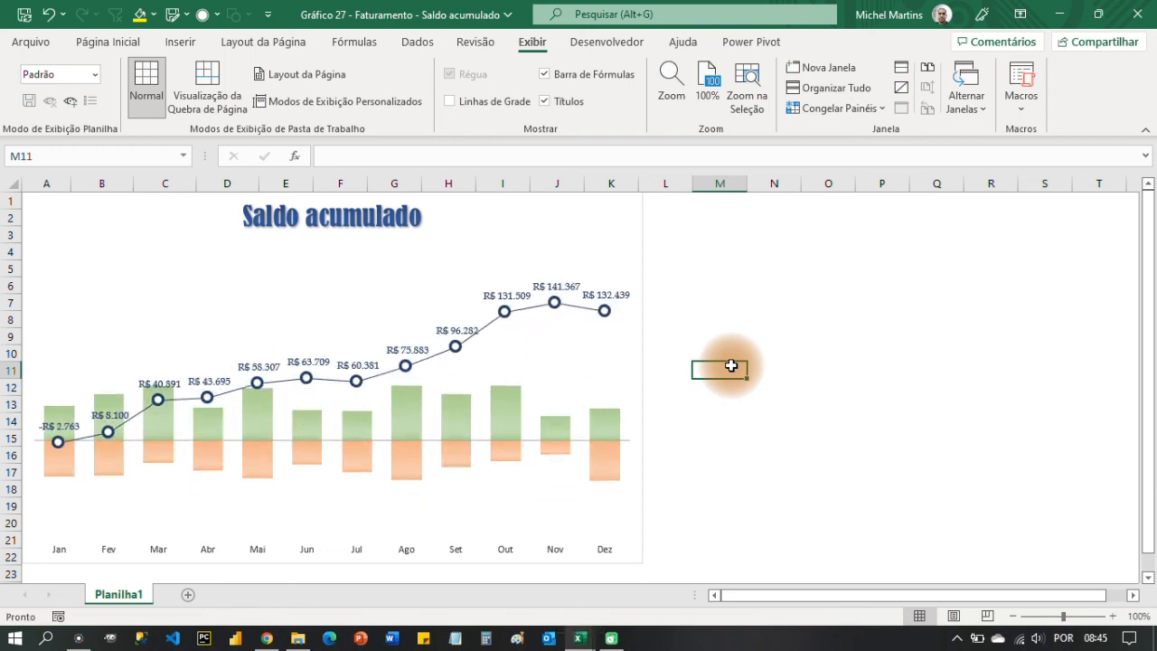
{"action": "key", "text": "F9"}
{"action": "key", "text": "F9"}
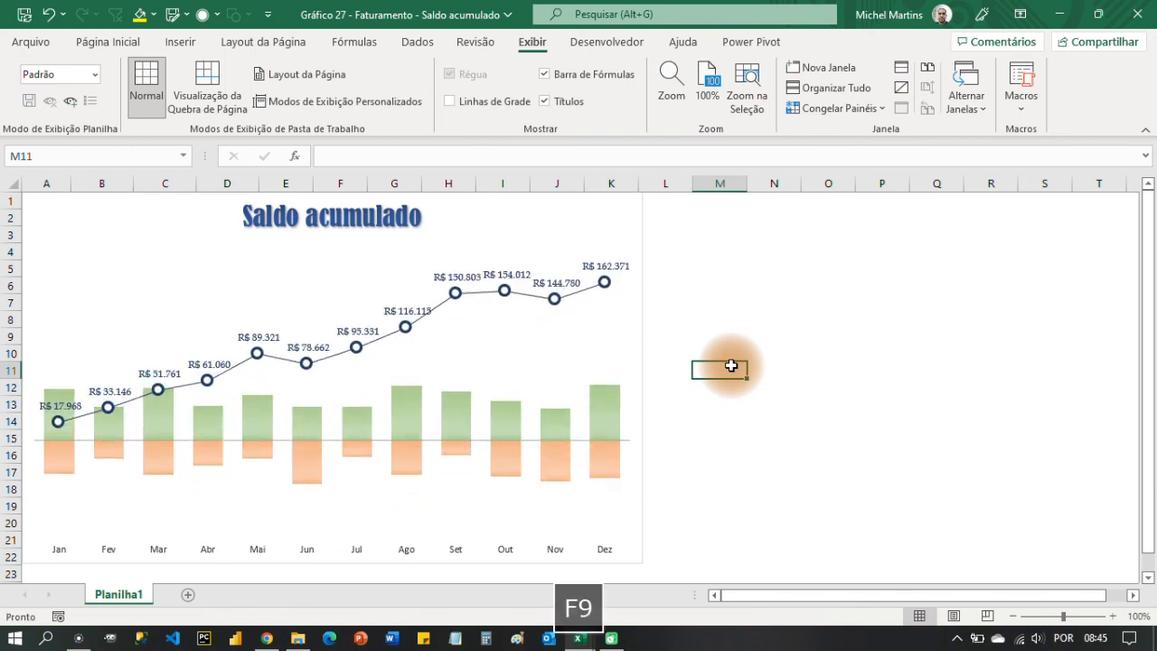
{"action": "key", "text": "F9"}
{"action": "key", "text": "F9"}
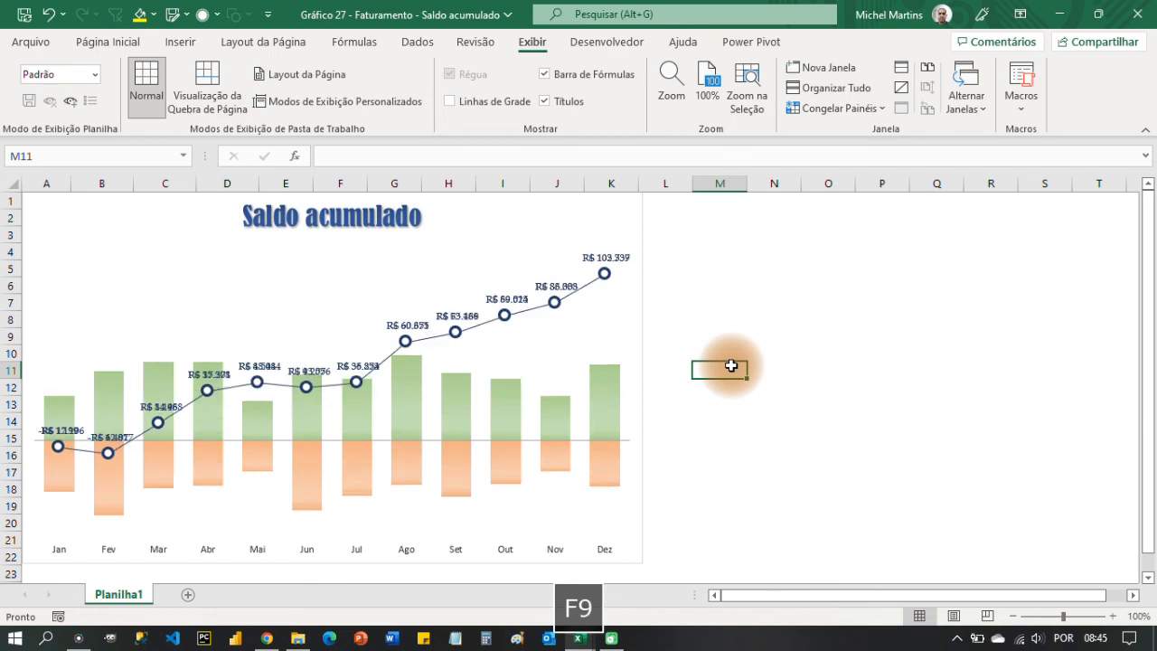
{"action": "key", "text": "F9"}
{"action": "key", "text": "F9"}
{"action": "key", "text": "F9"}
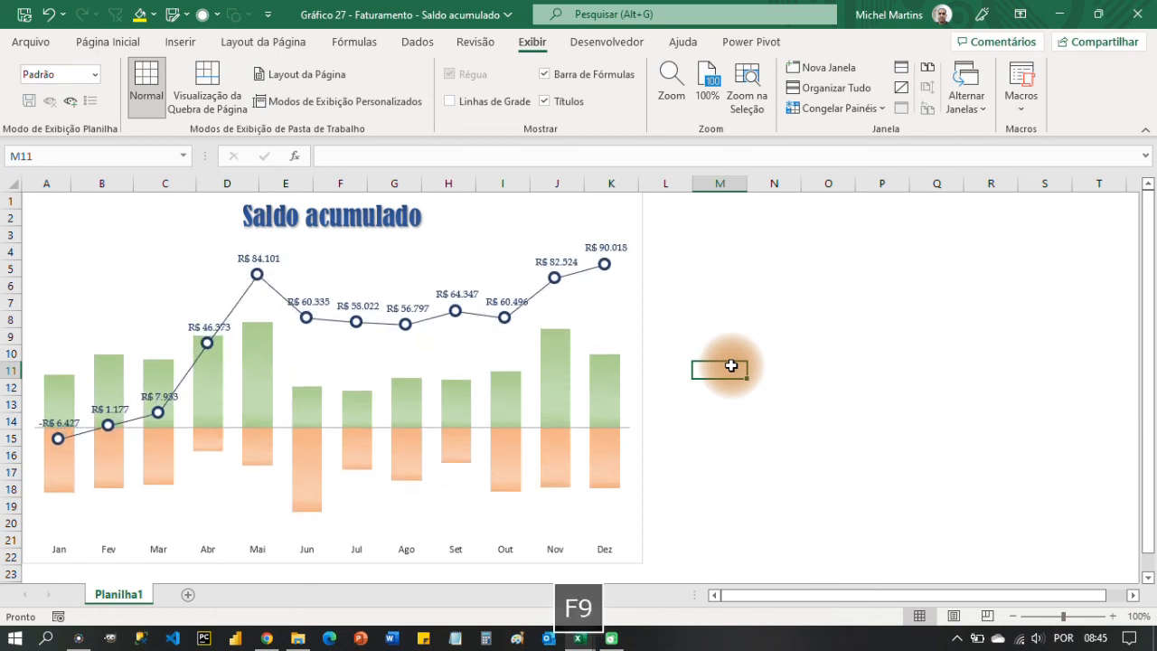
{"action": "key", "text": "F9"}
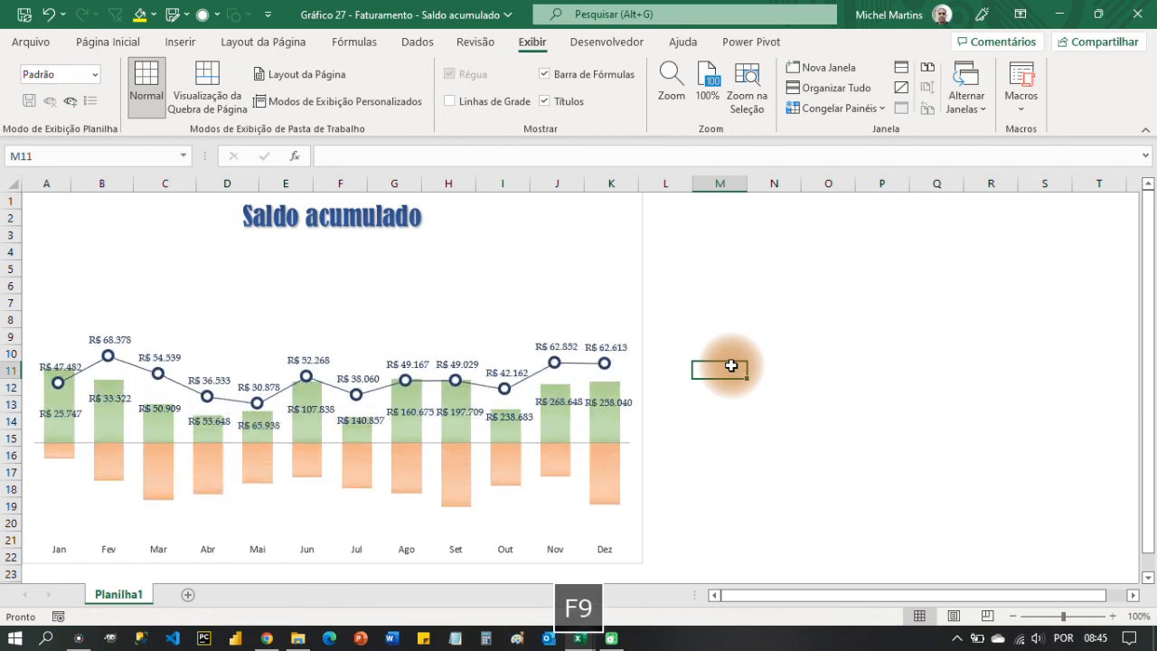
{"action": "key", "text": "F9"}
{"action": "key", "text": "F9"}
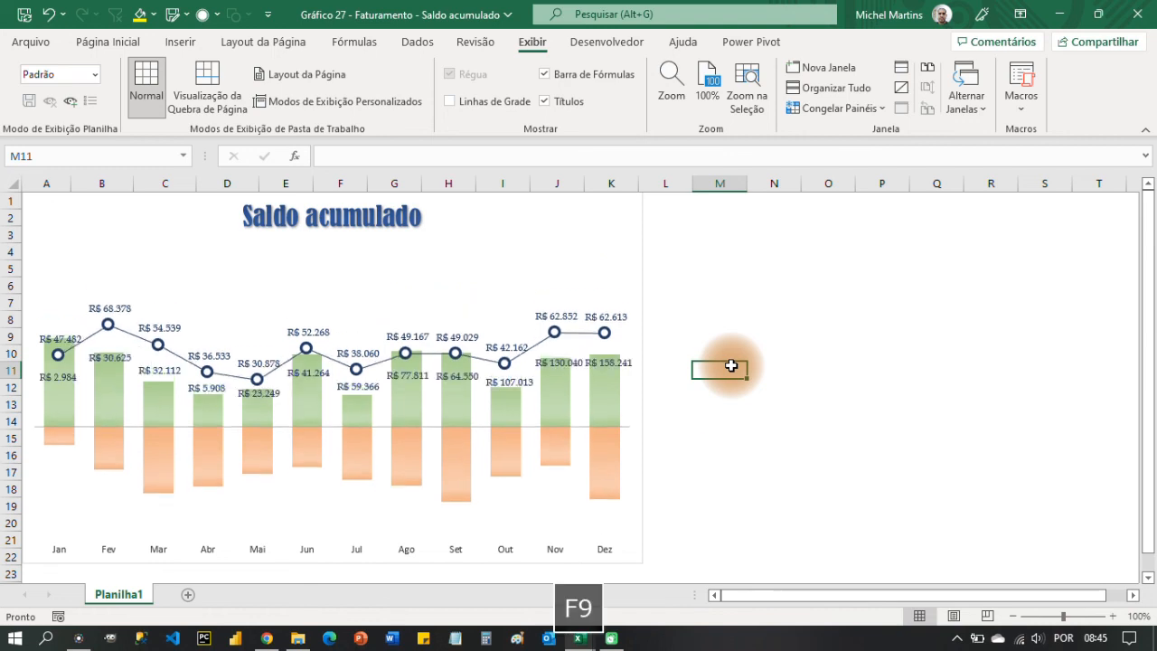
{"action": "key", "text": "F9"}
{"action": "key", "text": "F9"}
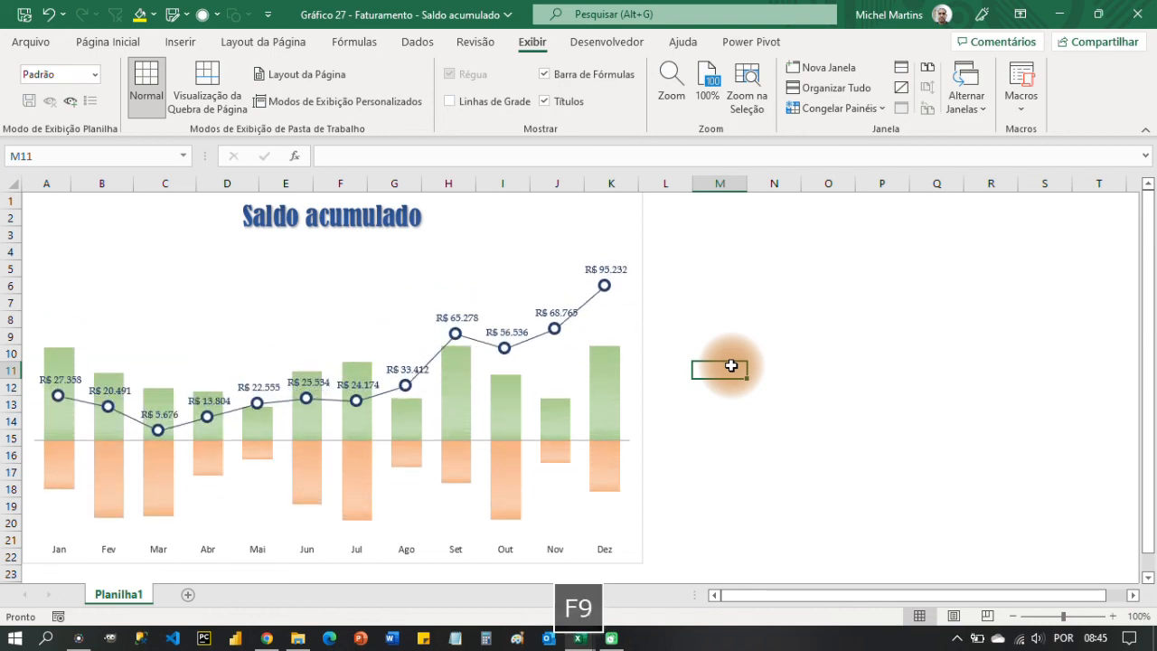
{"action": "key", "text": "F9"}
{"action": "key", "text": "F9"}
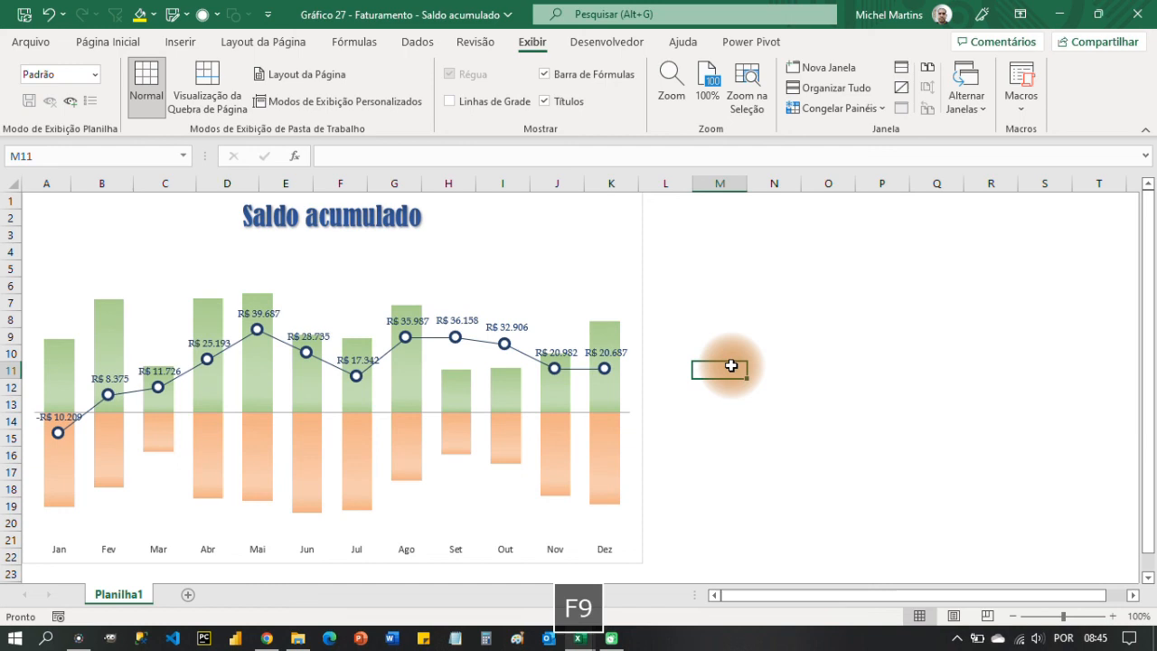
{"action": "key", "text": "F9"}
{"action": "key", "text": "F9"}
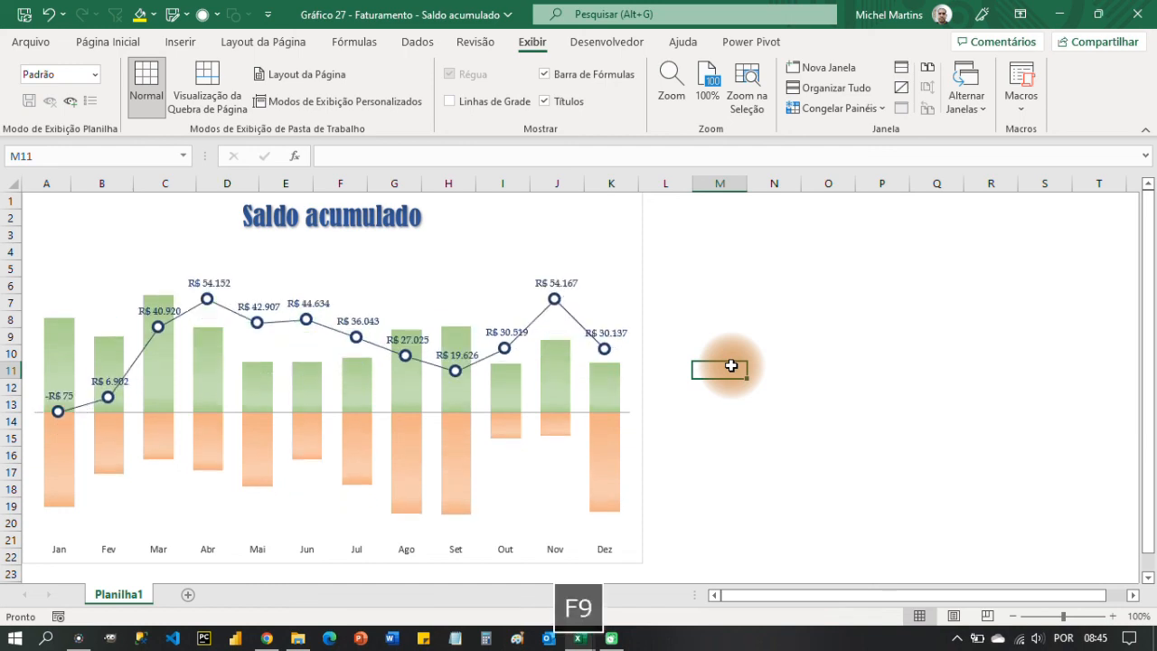
{"action": "key", "text": "F9"}
{"action": "key", "text": "F9"}
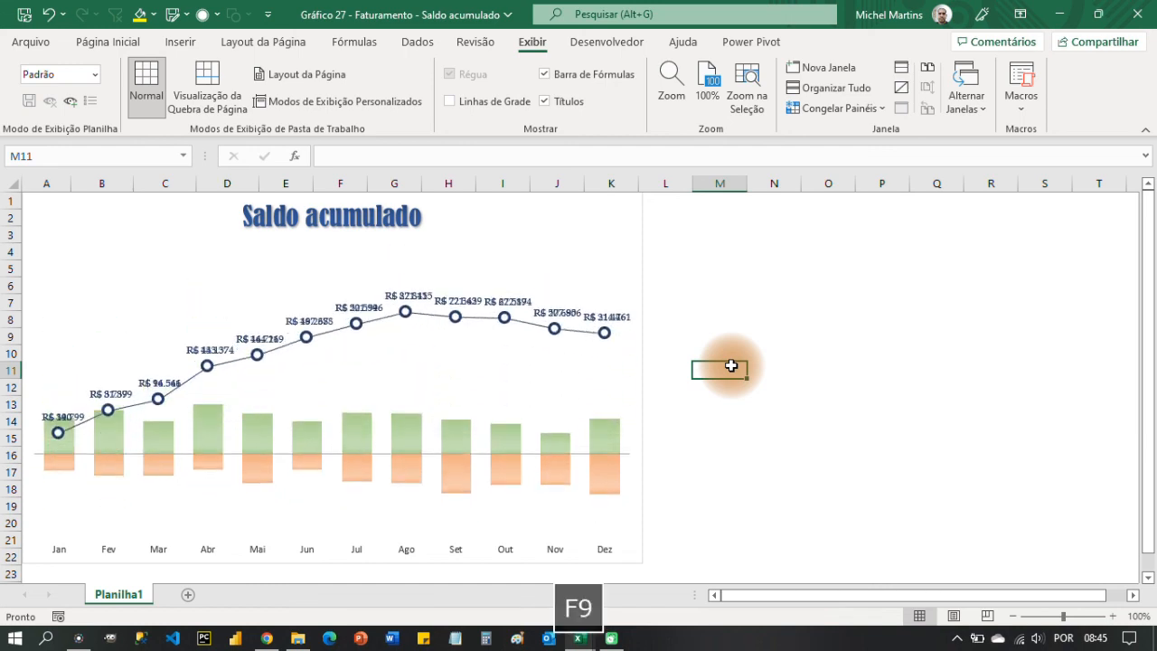
{"action": "key", "text": "F9"}
{"action": "key", "text": "F9"}
{"action": "key", "text": "F9"}
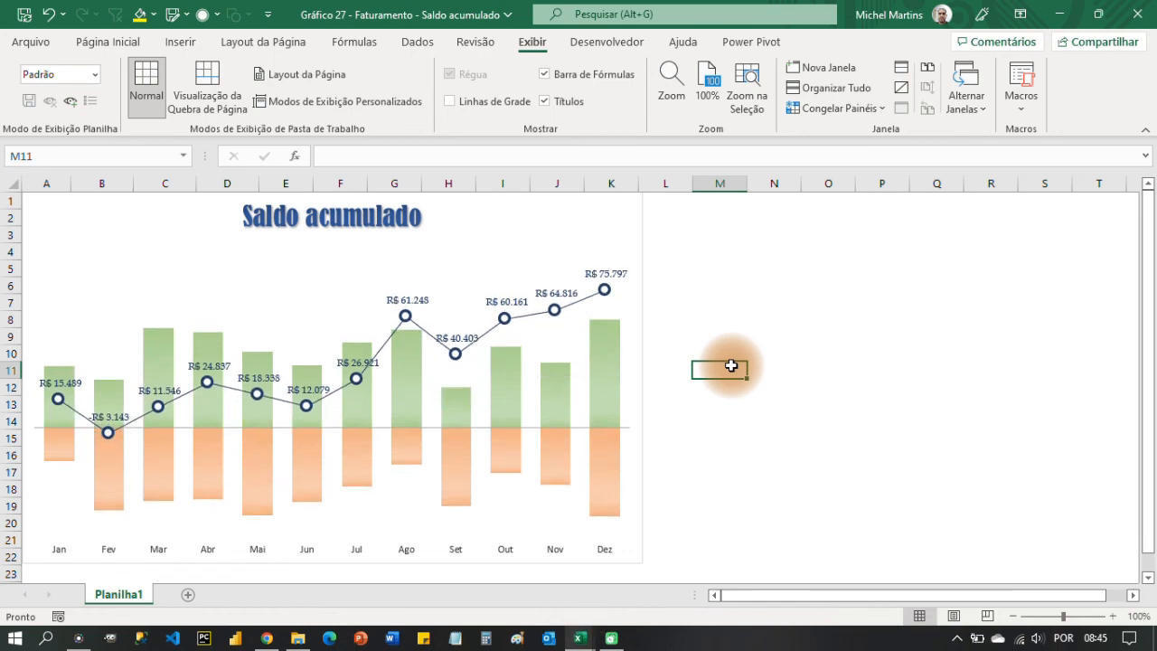